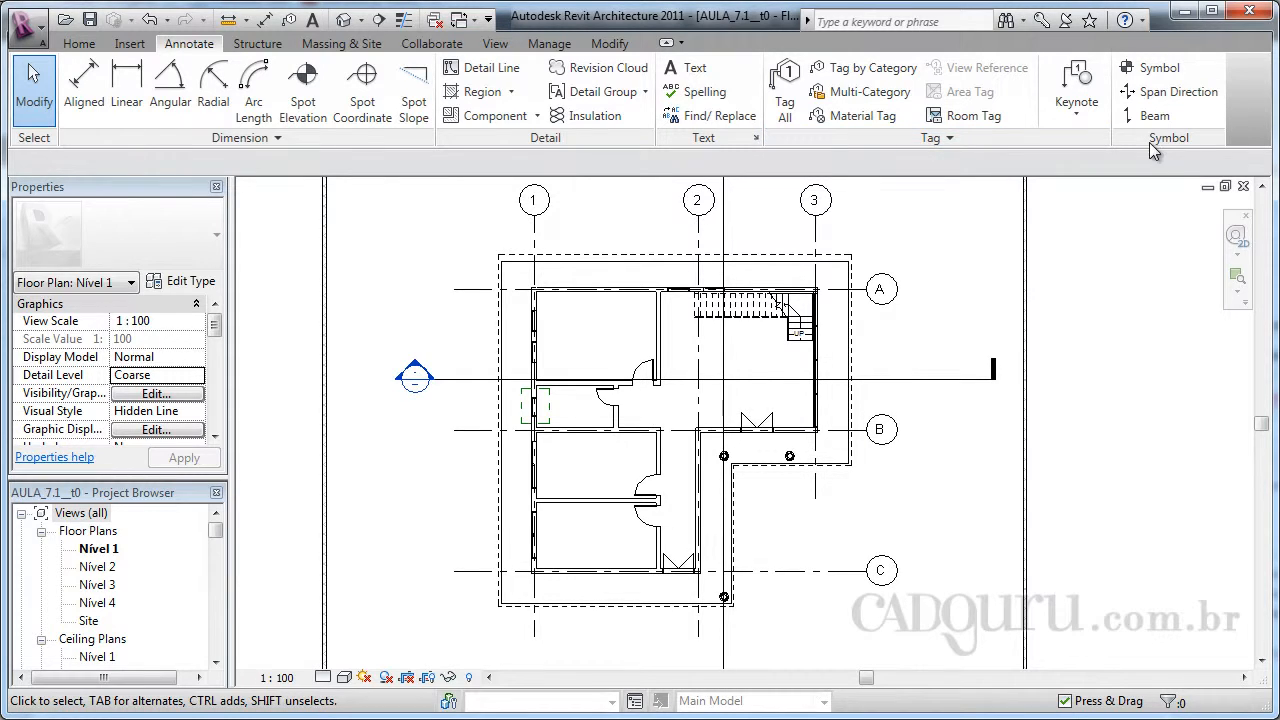
Step: Place a linear dimension above the upper-left room, from the outer wall corner to the interior partition's near face
click(126, 90)
scroll(566, 291, up, 5)
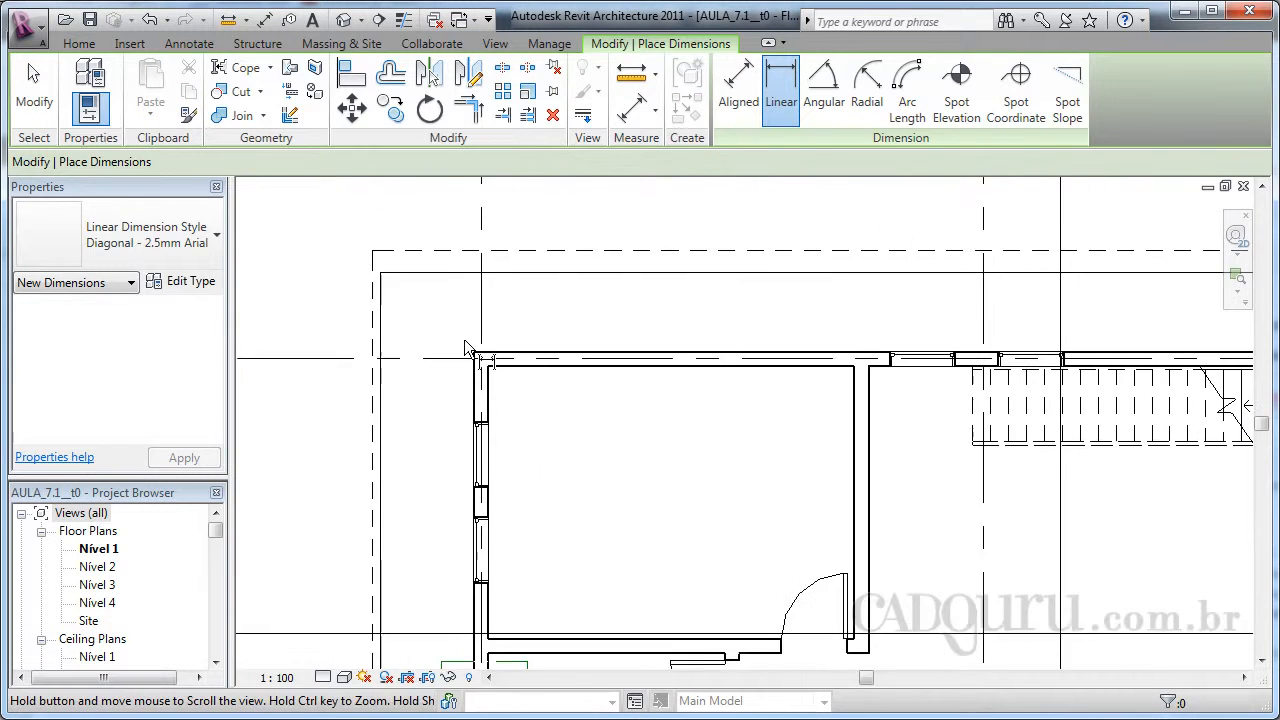
click(470, 359)
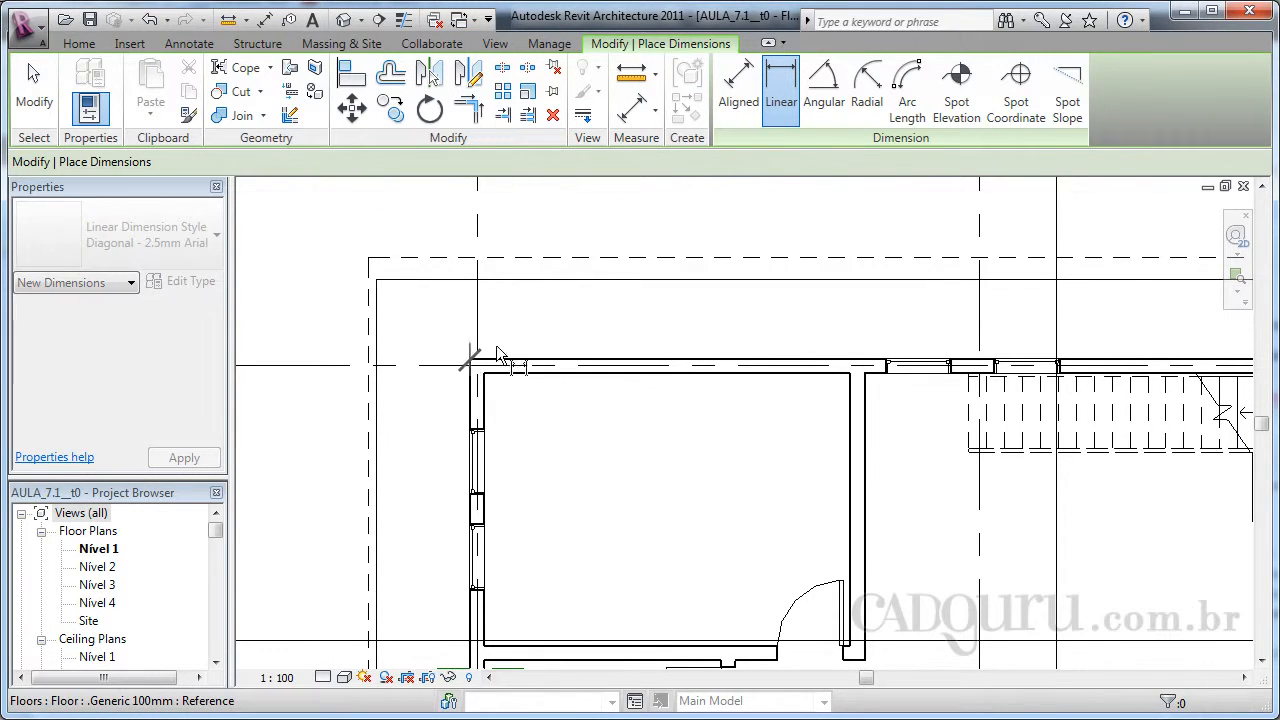
click(847, 373)
click(716, 322)
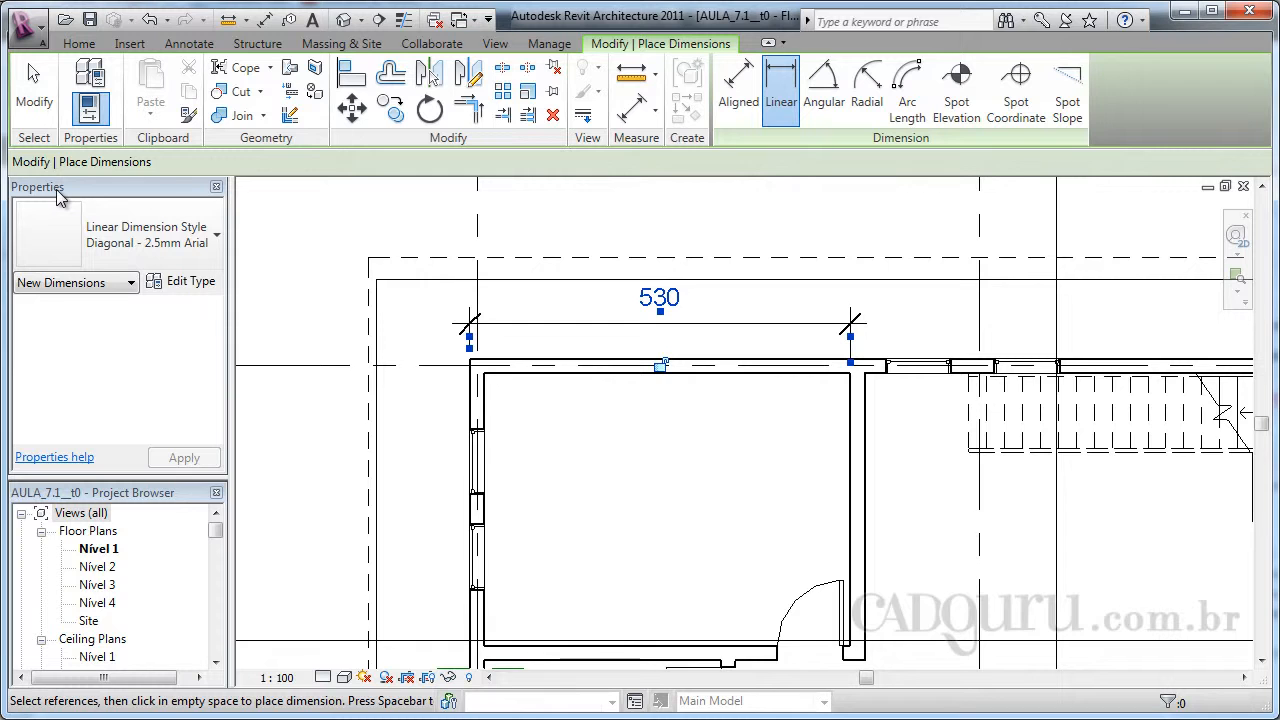
Step: Set the color of the Diagonal - 2.5mm Arial linear dimension type to Red
click(190, 285)
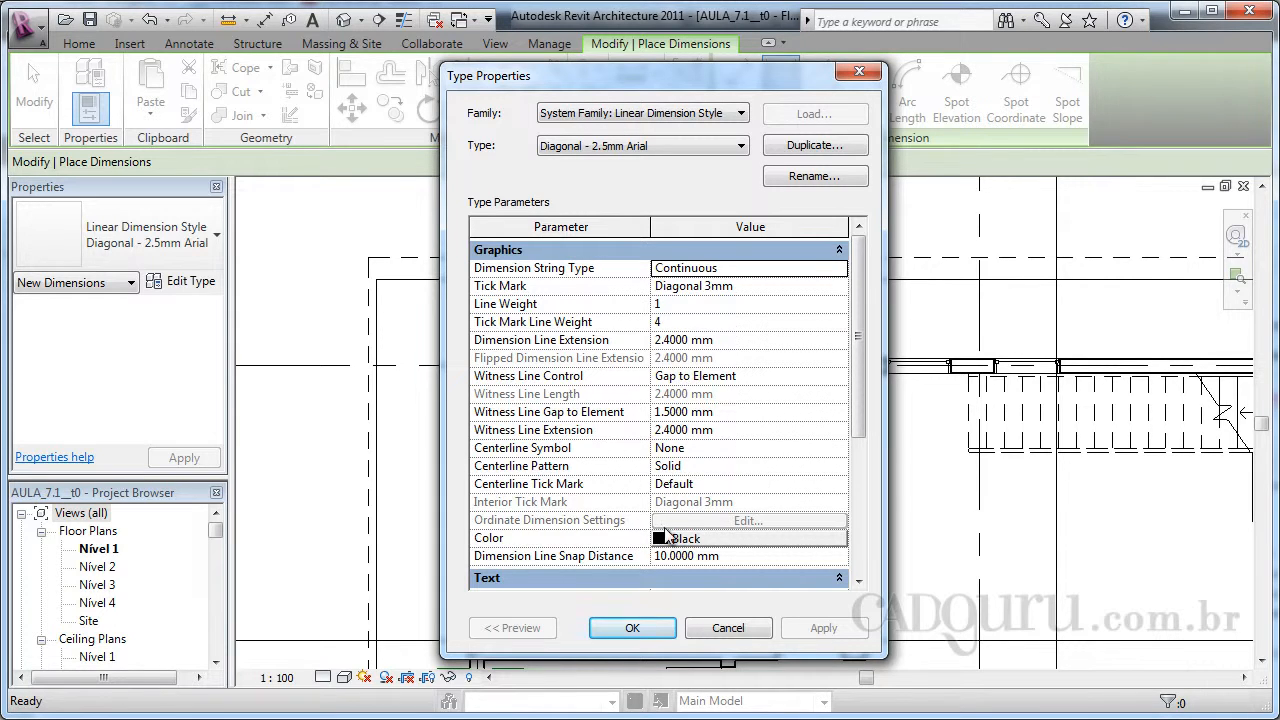
click(667, 539)
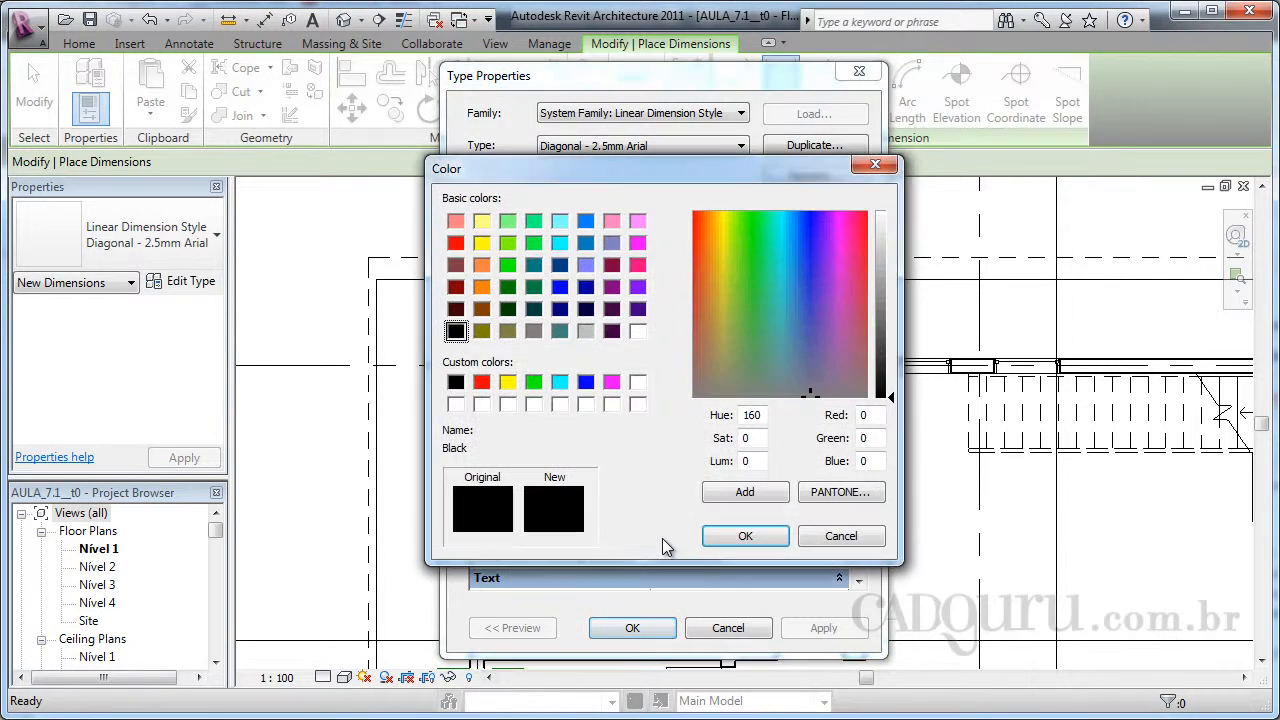
click(482, 383)
click(745, 537)
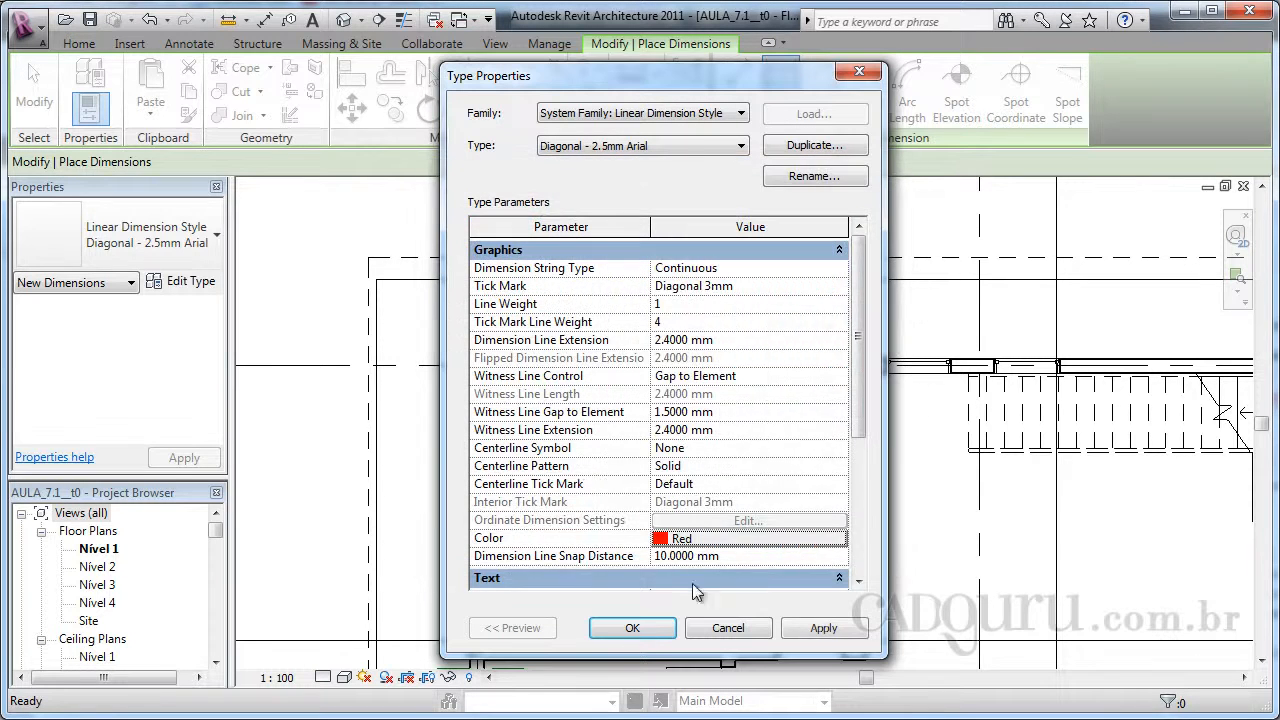
click(632, 628)
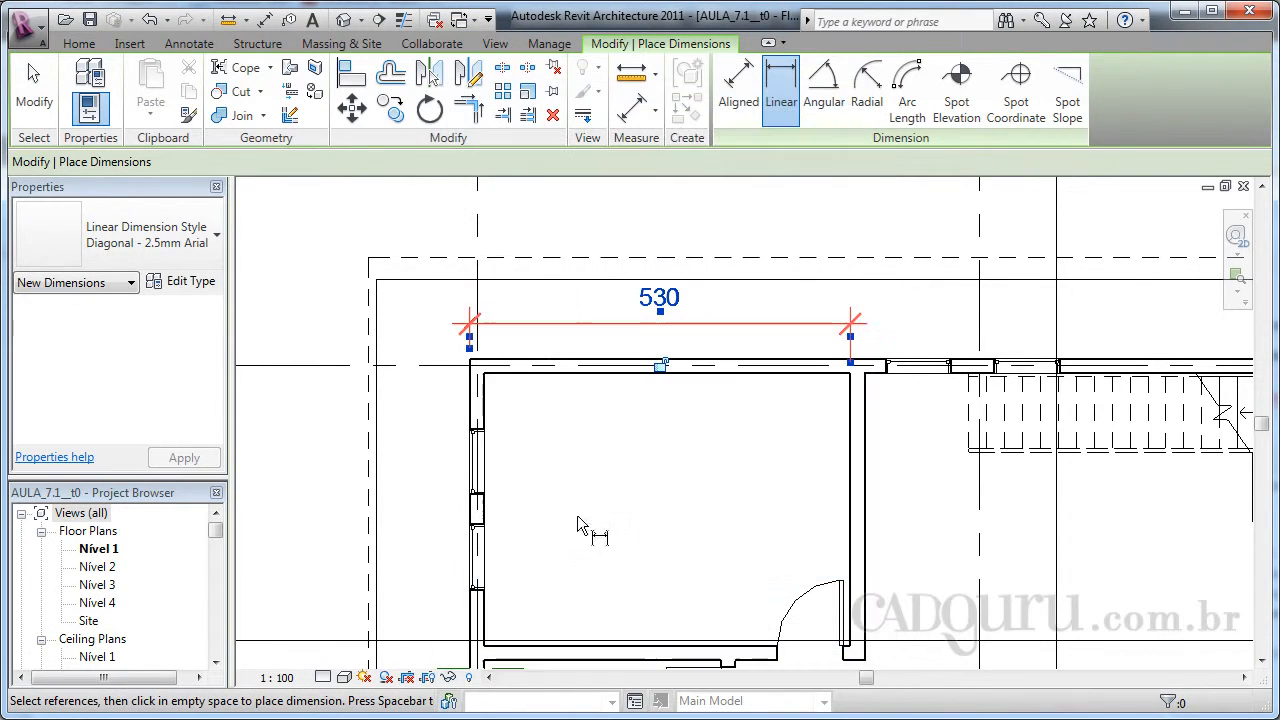
Step: Place an overall linear dimension above the plan, spanning the full width of the solid outline around the building
click(187, 44)
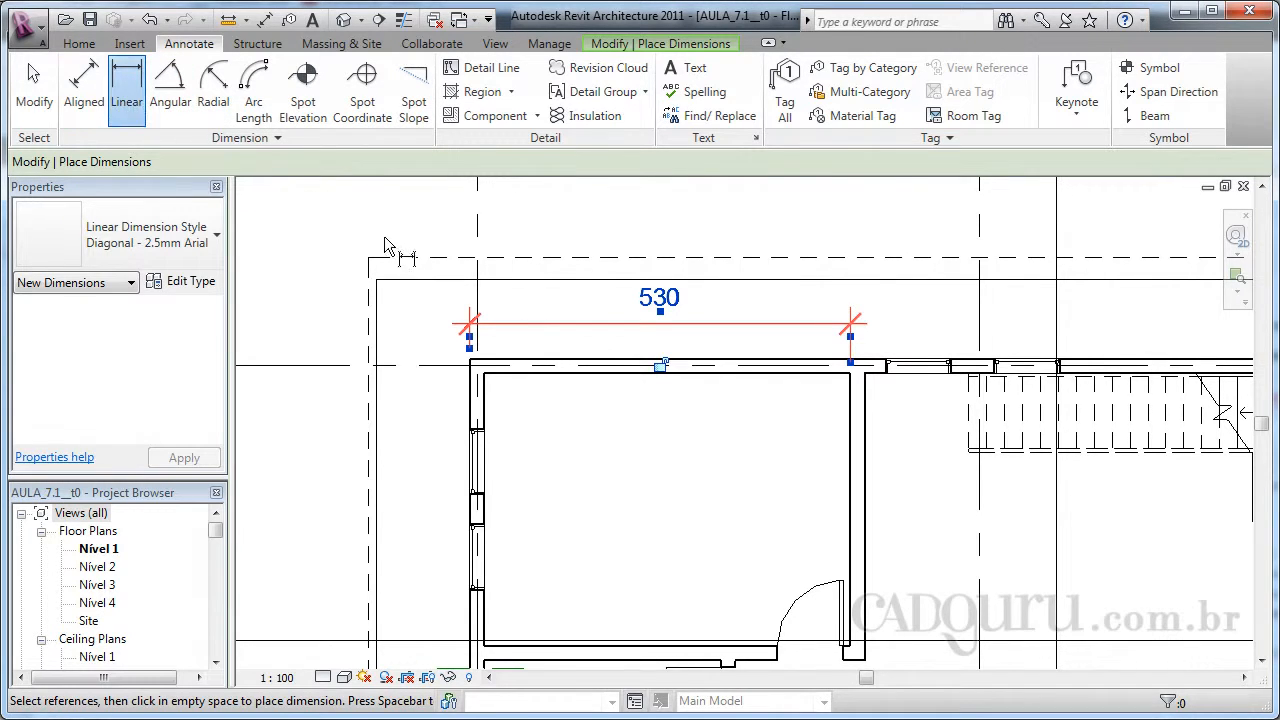
middle_drag(389, 259, 368, 350)
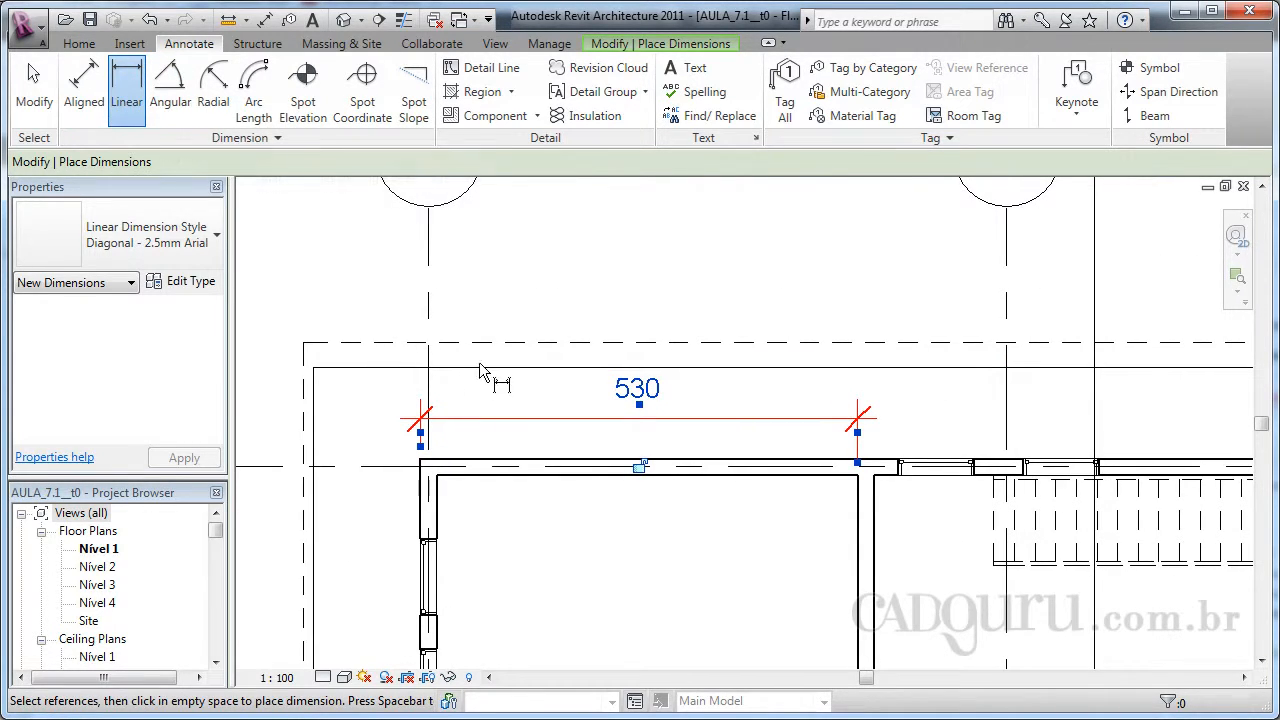
scroll(326, 400, down, 3)
middle_drag(323, 437, 306, 437)
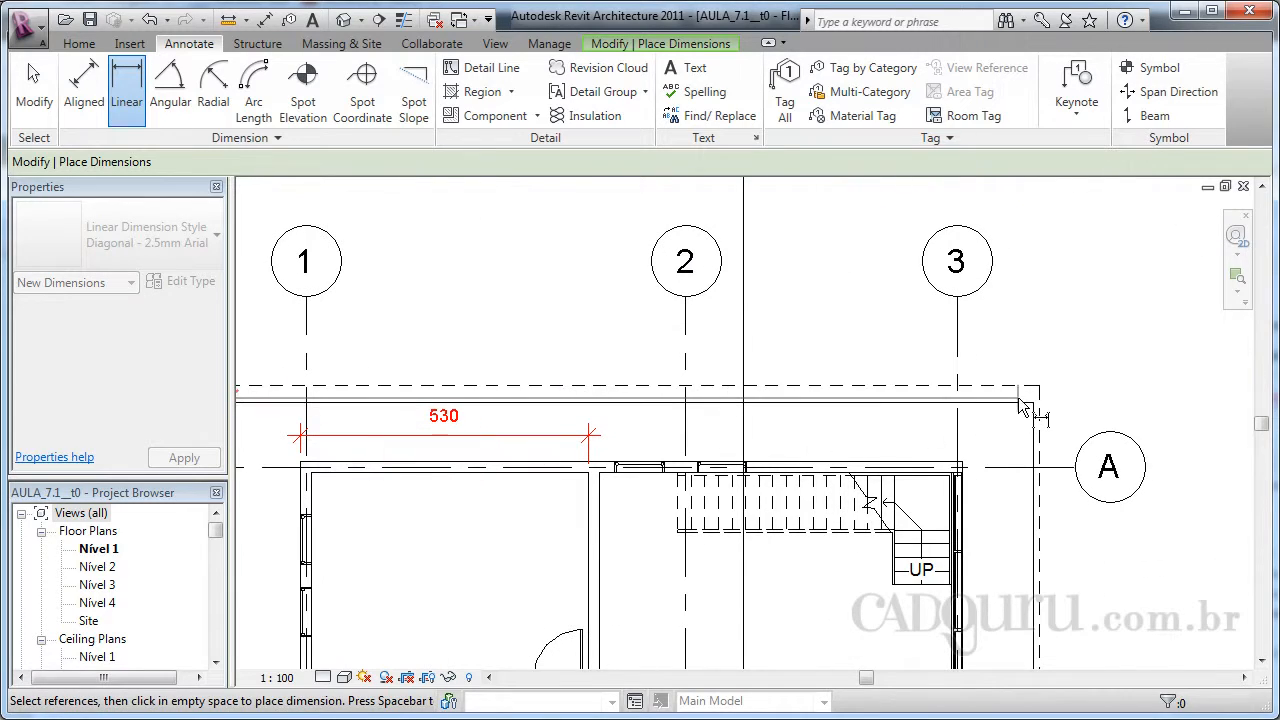
click(1035, 413)
click(625, 349)
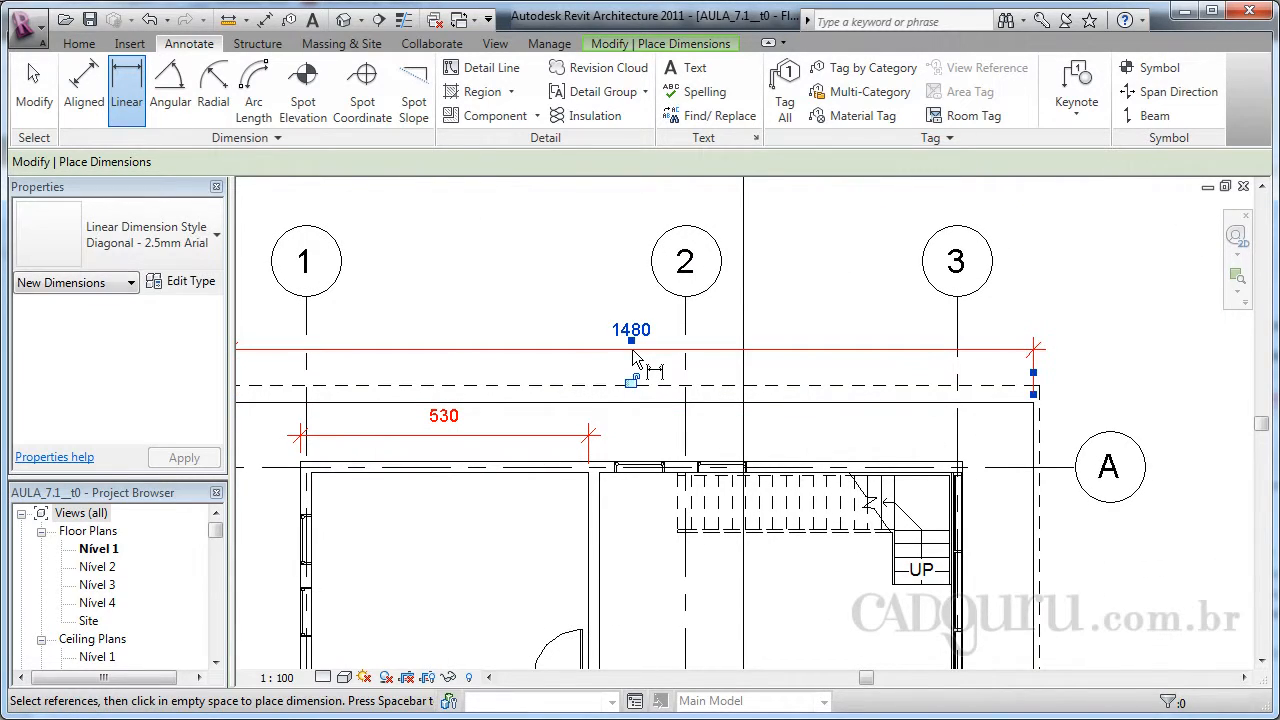
Step: Dimension the upper-left room's inside depth vertically between its lower and upper inner wall corners, placing the dimension inside the room
scroll(600, 420, down, 3)
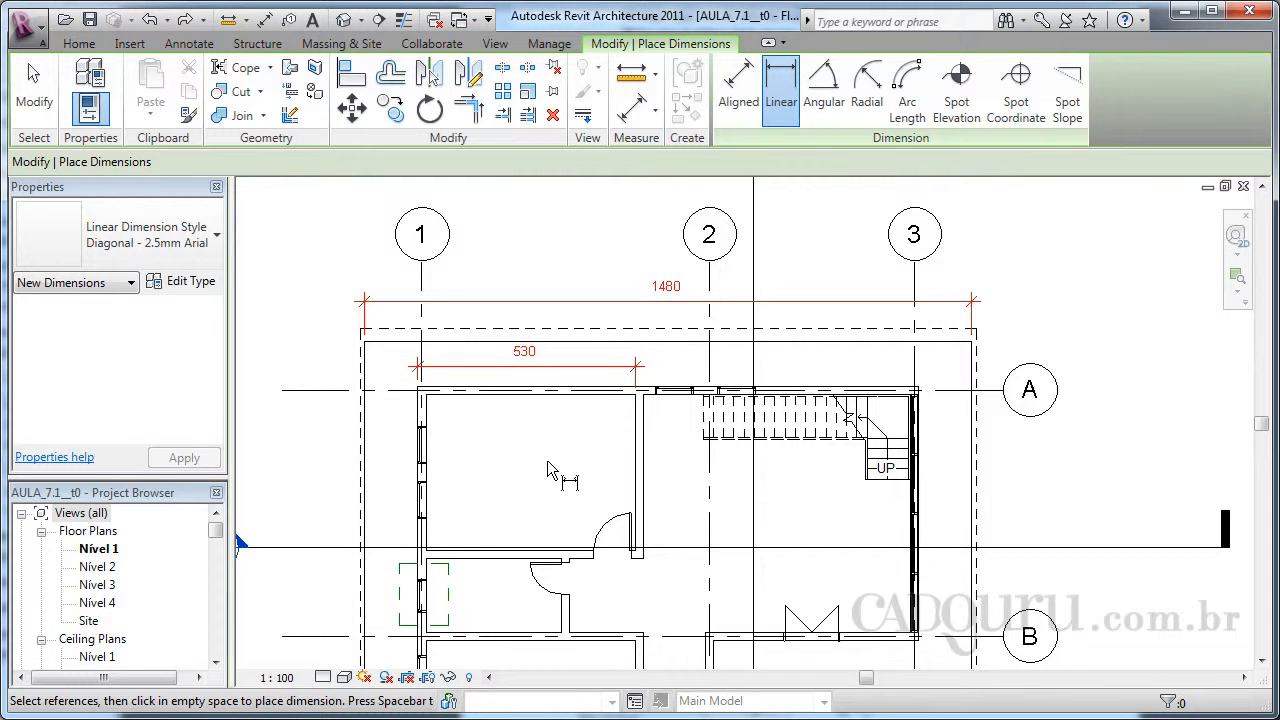
scroll(424, 532, up, 6)
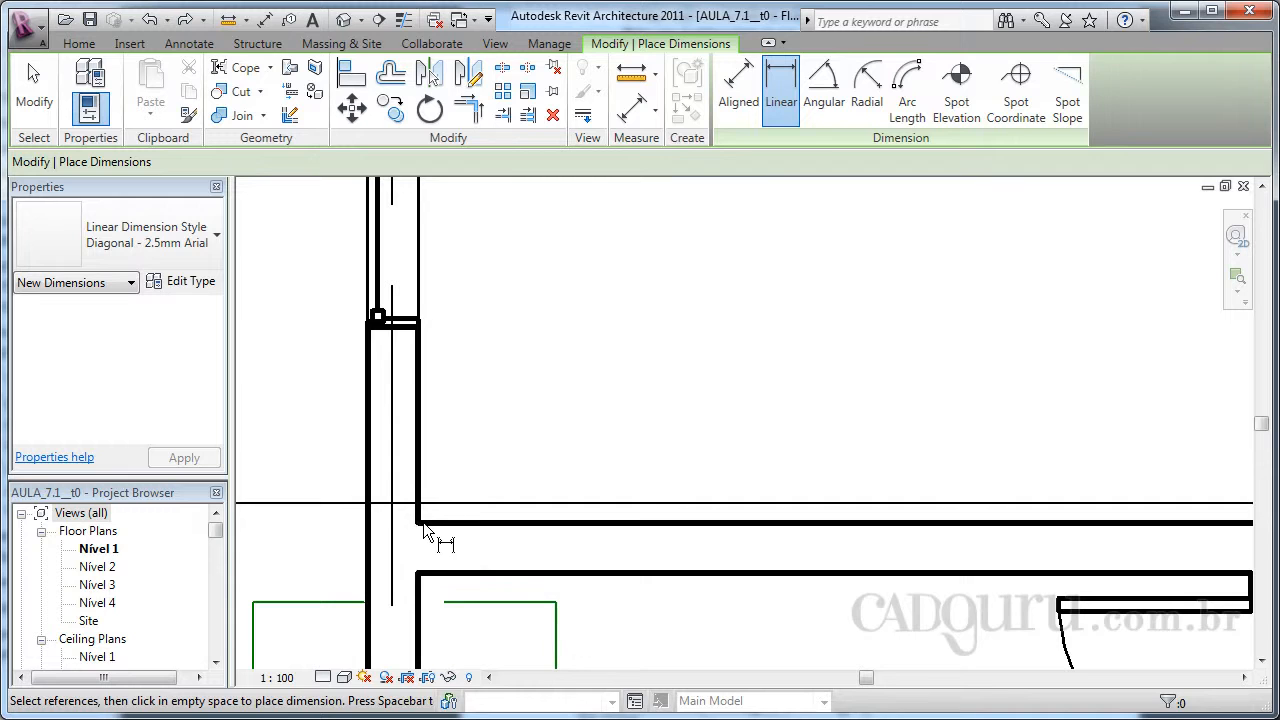
click(422, 522)
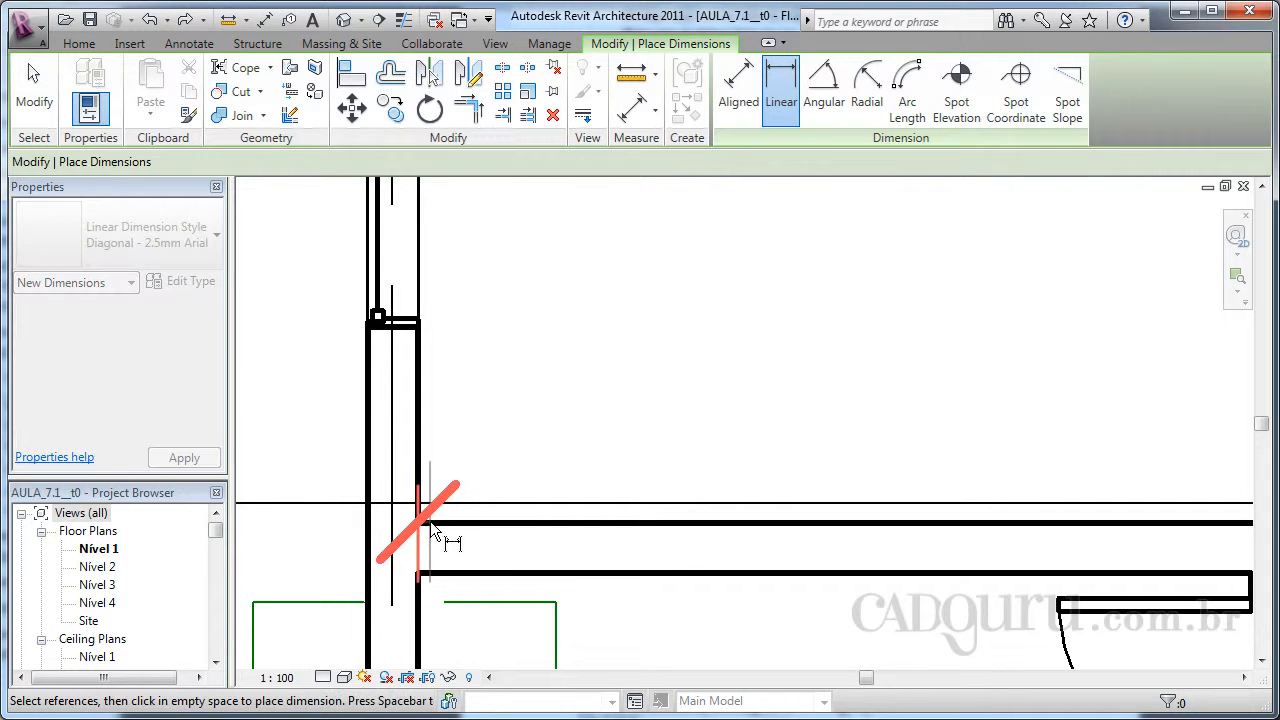
scroll(448, 488, down, 5)
middle_drag(456, 472, 462, 595)
scroll(455, 480, down, 1)
scroll(433, 300, up, 4)
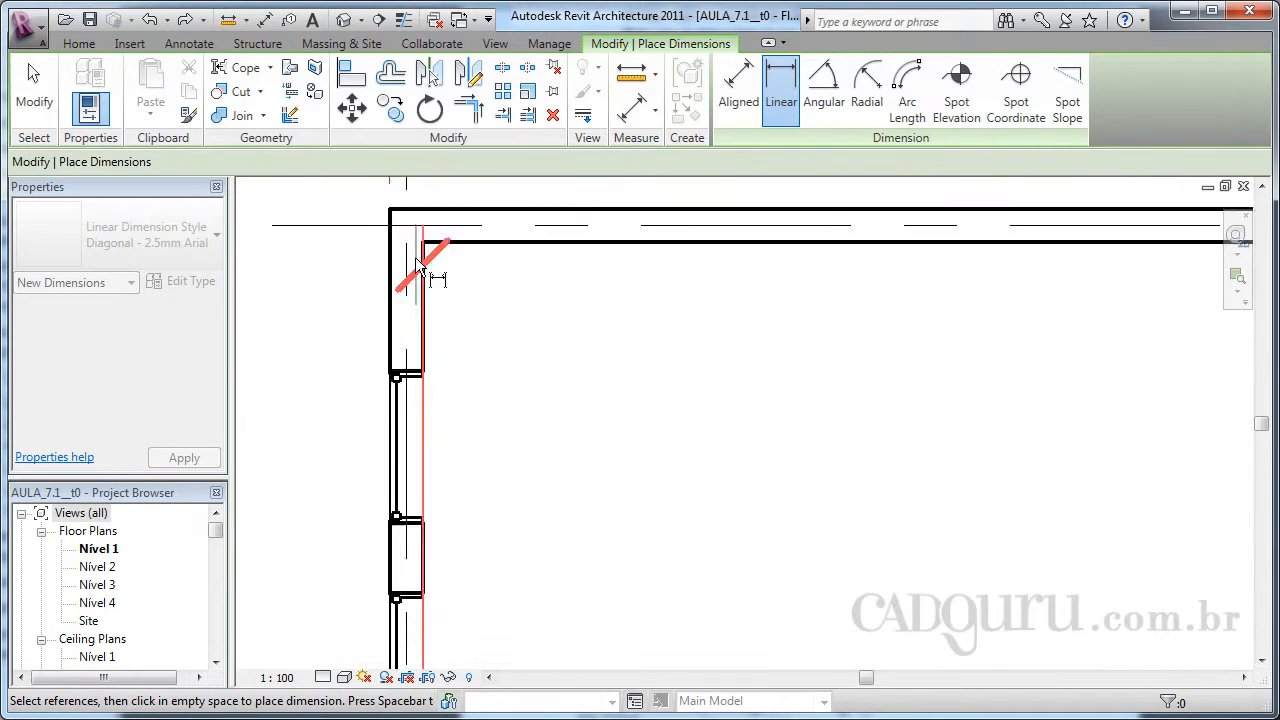
scroll(417, 258, up, 4)
click(426, 233)
scroll(495, 366, down, 5)
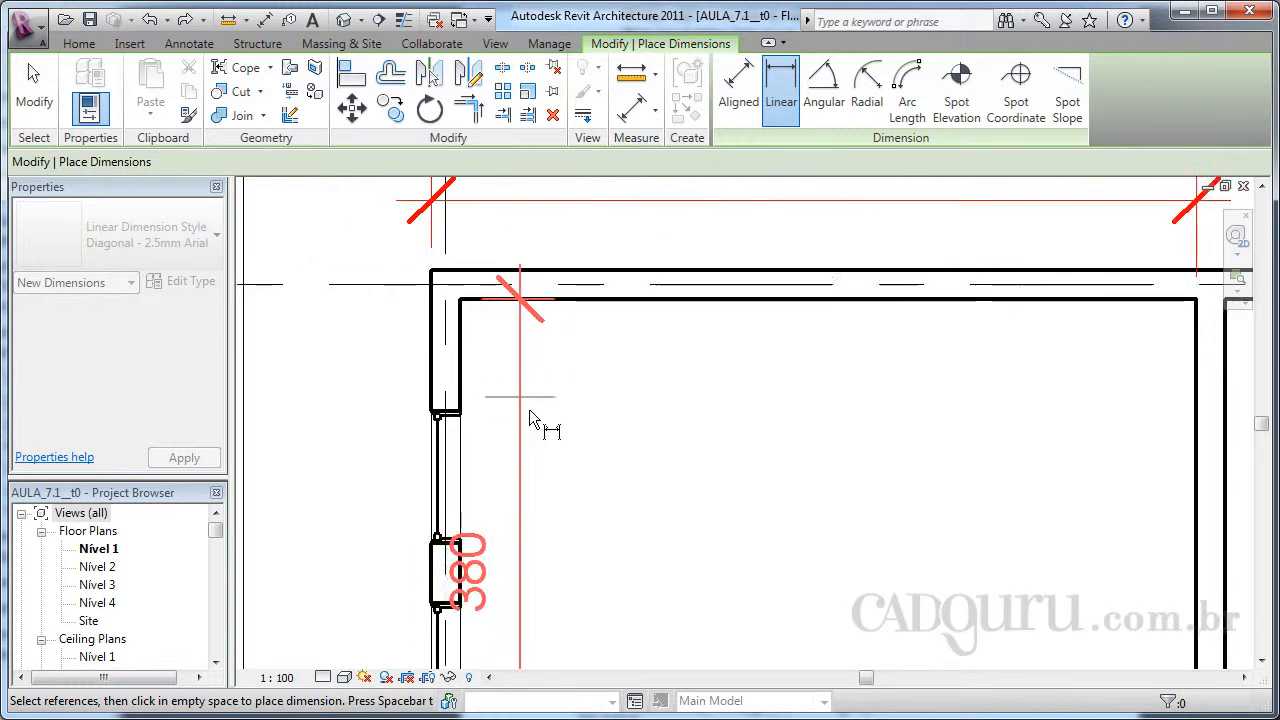
scroll(529, 409, down, 3)
click(556, 400)
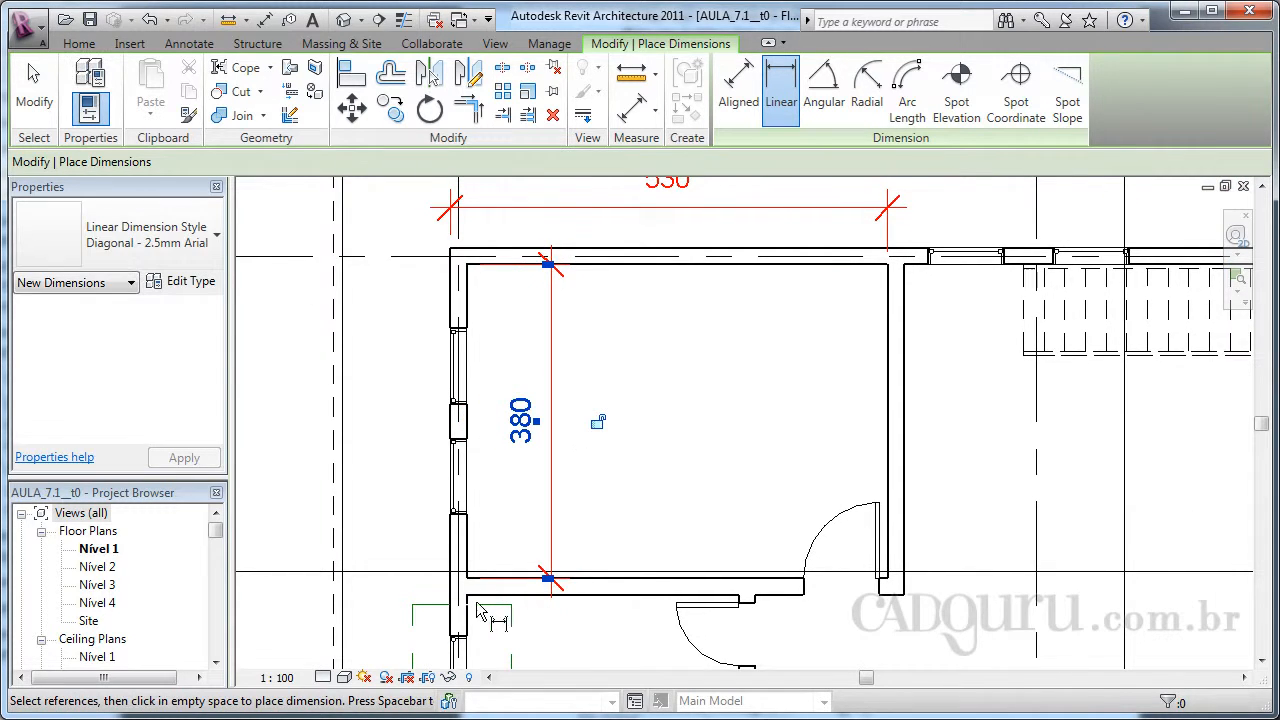
Step: Dimension the wall segment below the upper-left room's lower window and that window's opening, aligned outside the exterior wall
scroll(476, 600, up, 4)
click(487, 572)
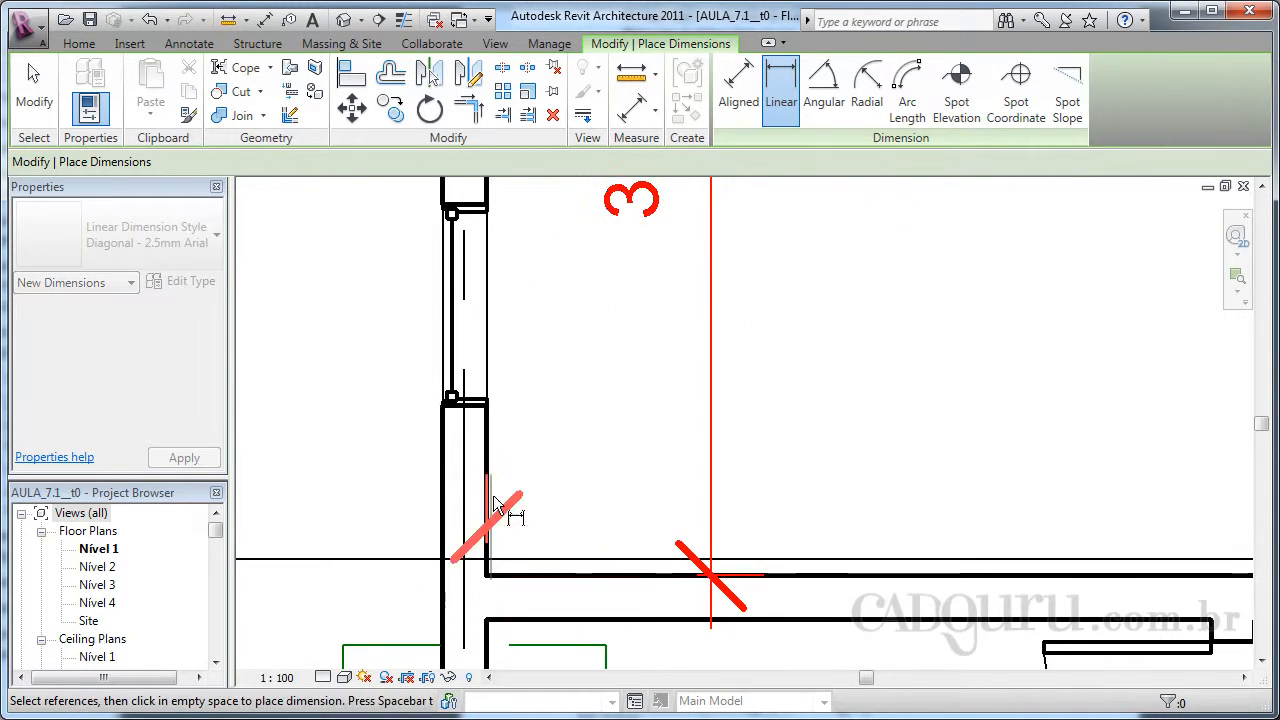
click(486, 406)
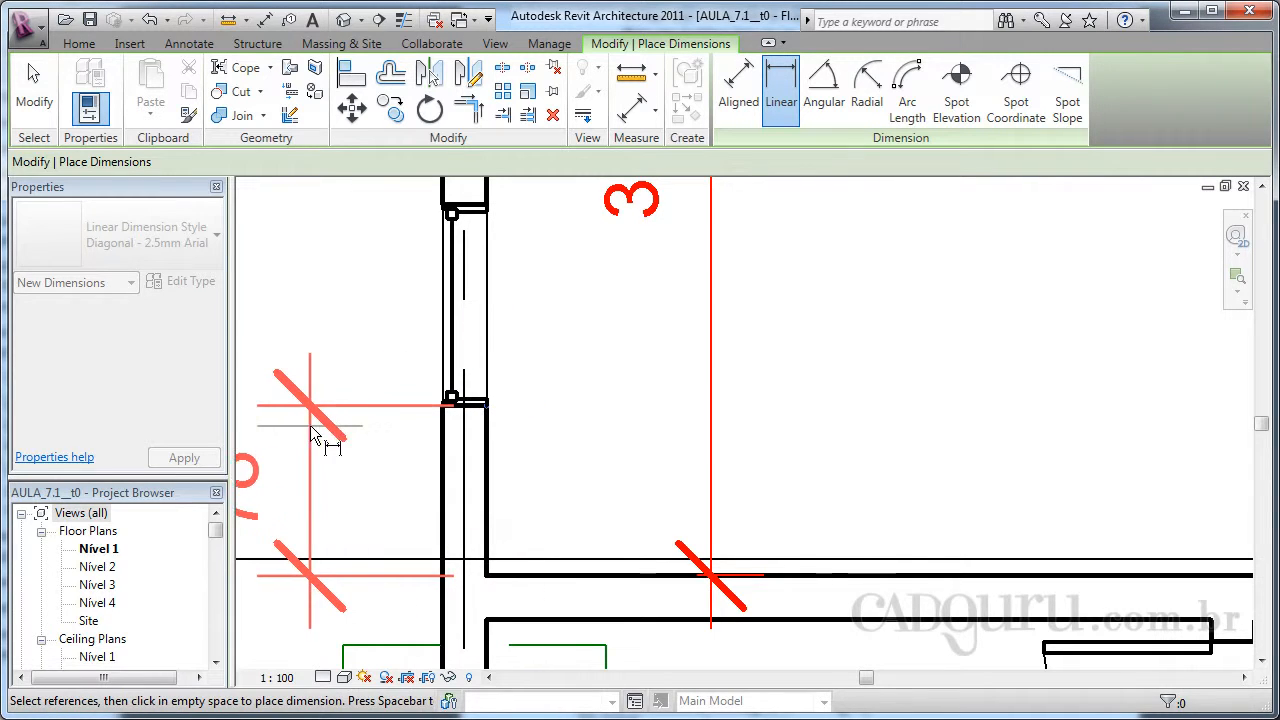
click(318, 437)
click(486, 406)
middle_drag(495, 463, 494, 644)
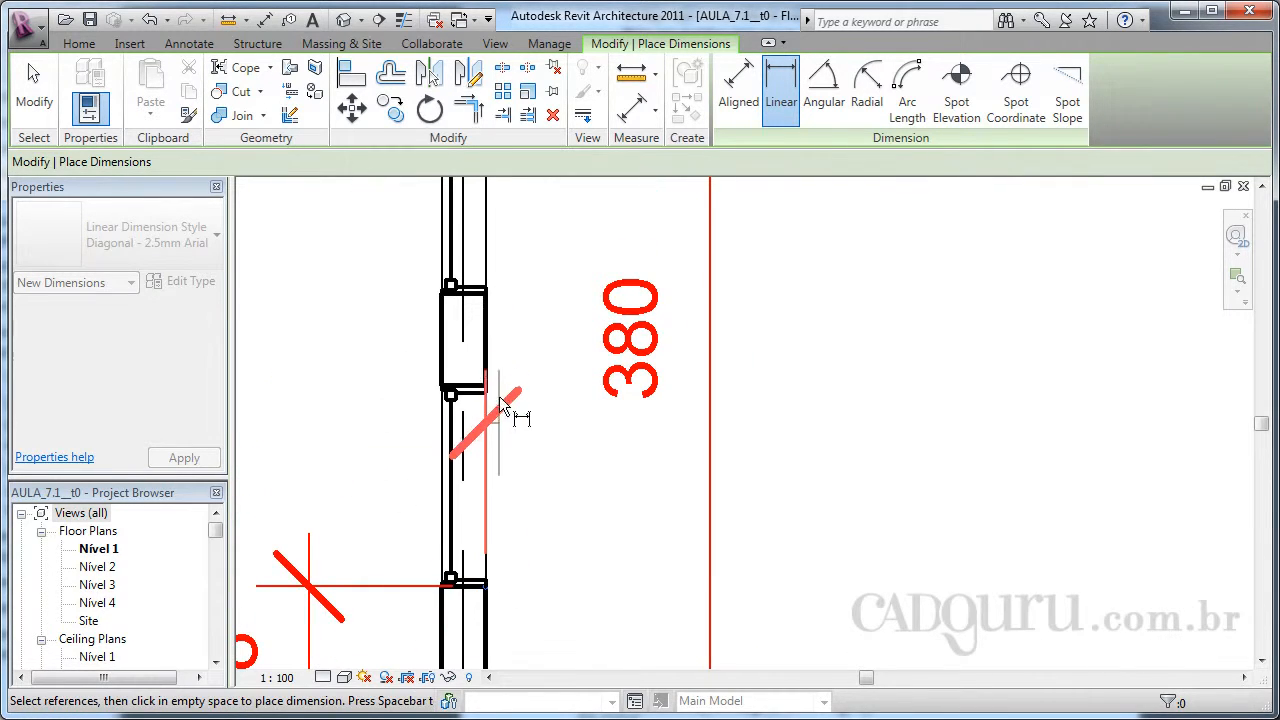
click(485, 381)
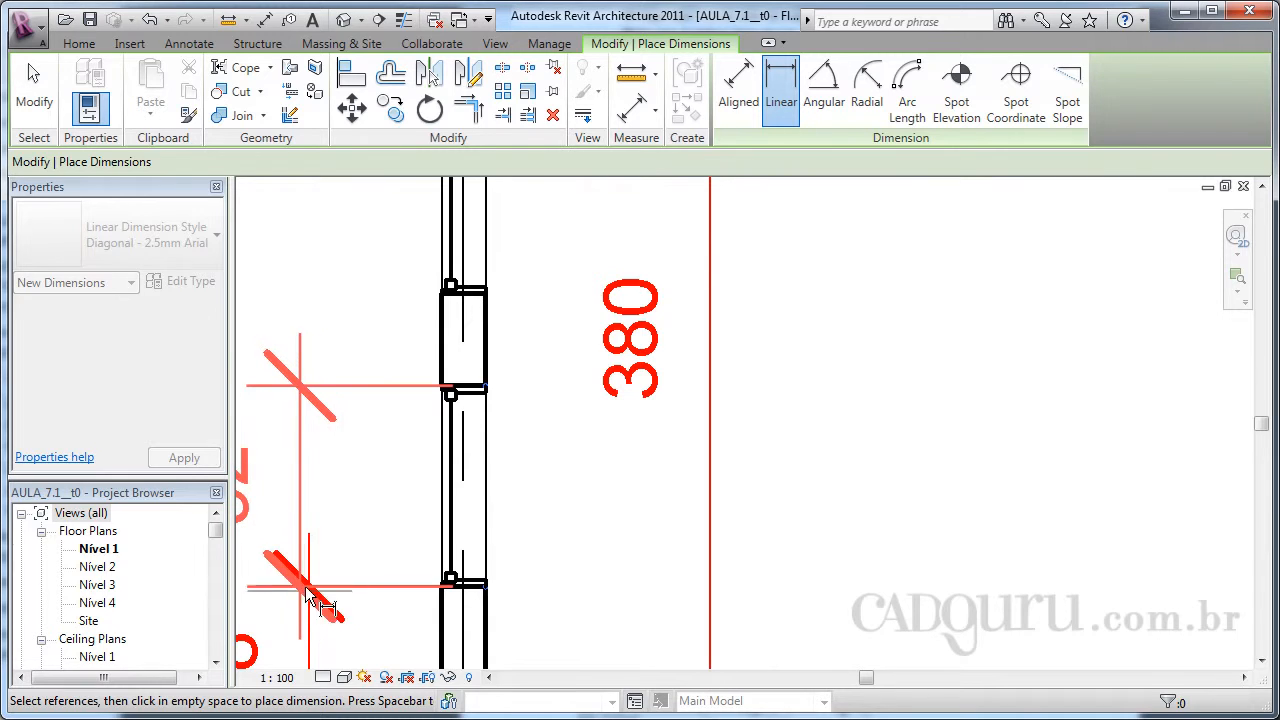
click(312, 595)
Step: Continue the exterior dimensions with the wall piece between the room's two windows and the upper window's opening
click(485, 381)
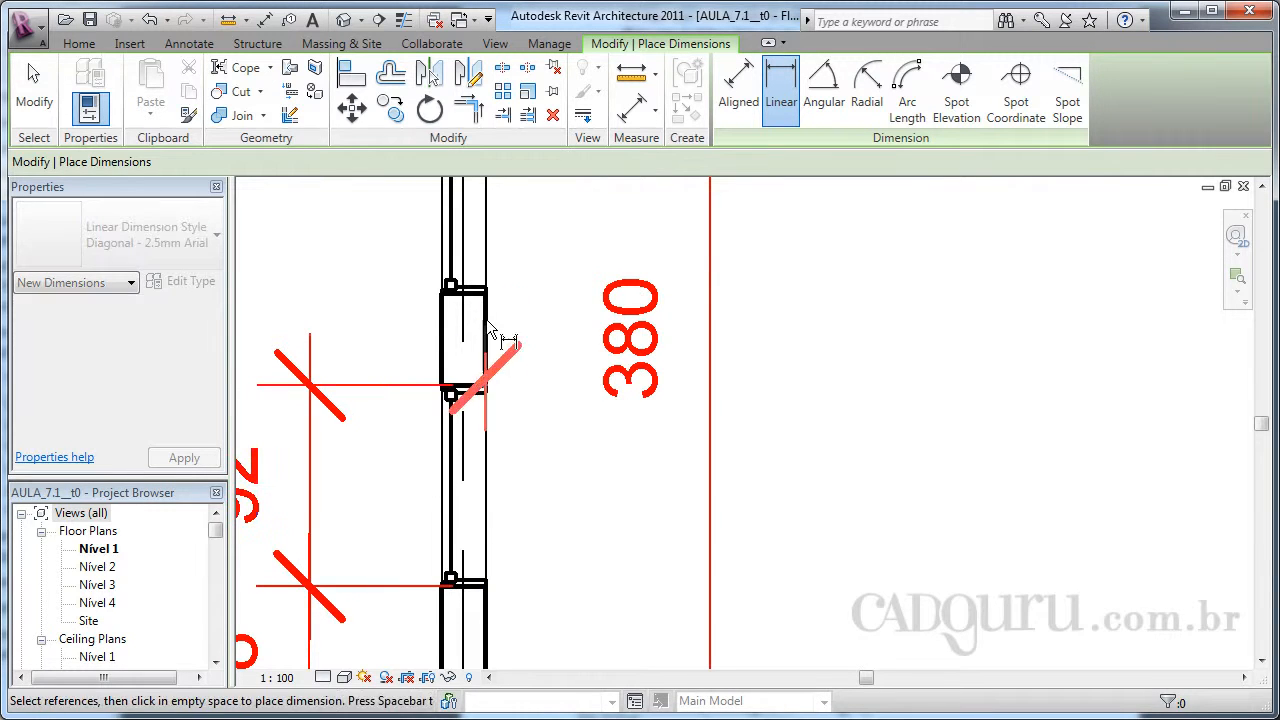
click(484, 295)
click(370, 372)
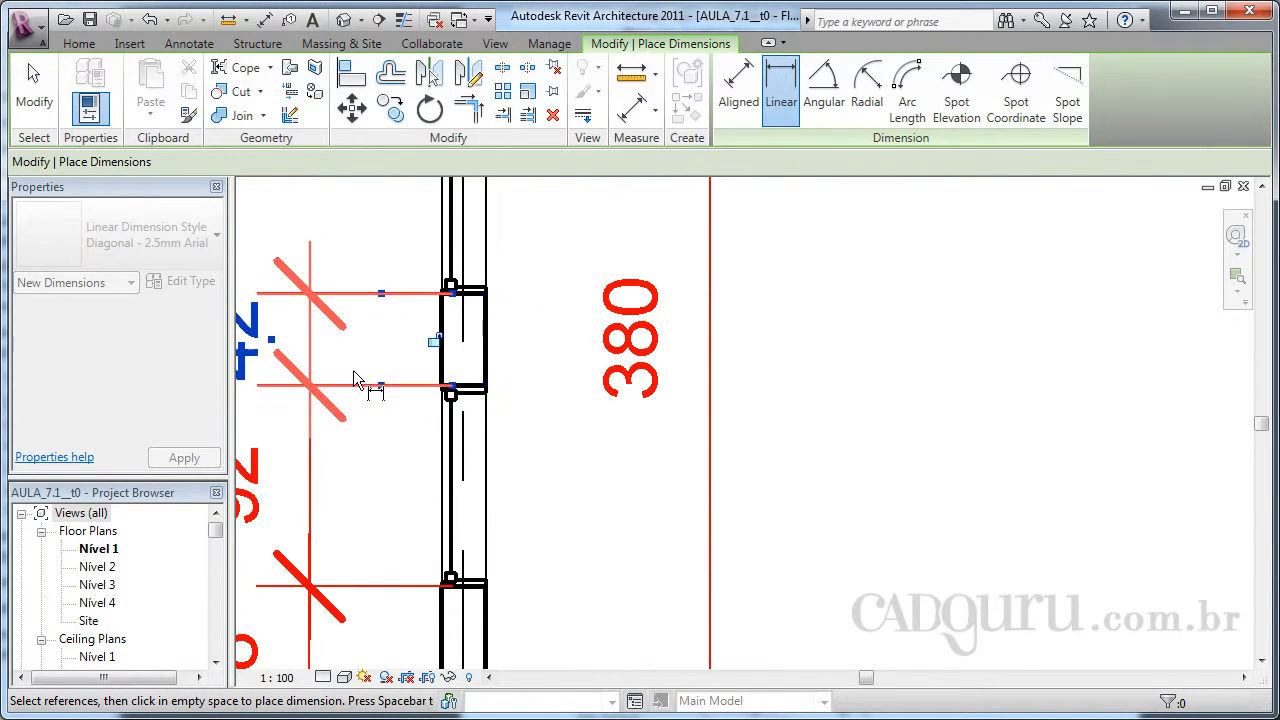
middle_drag(450, 339, 440, 617)
click(474, 569)
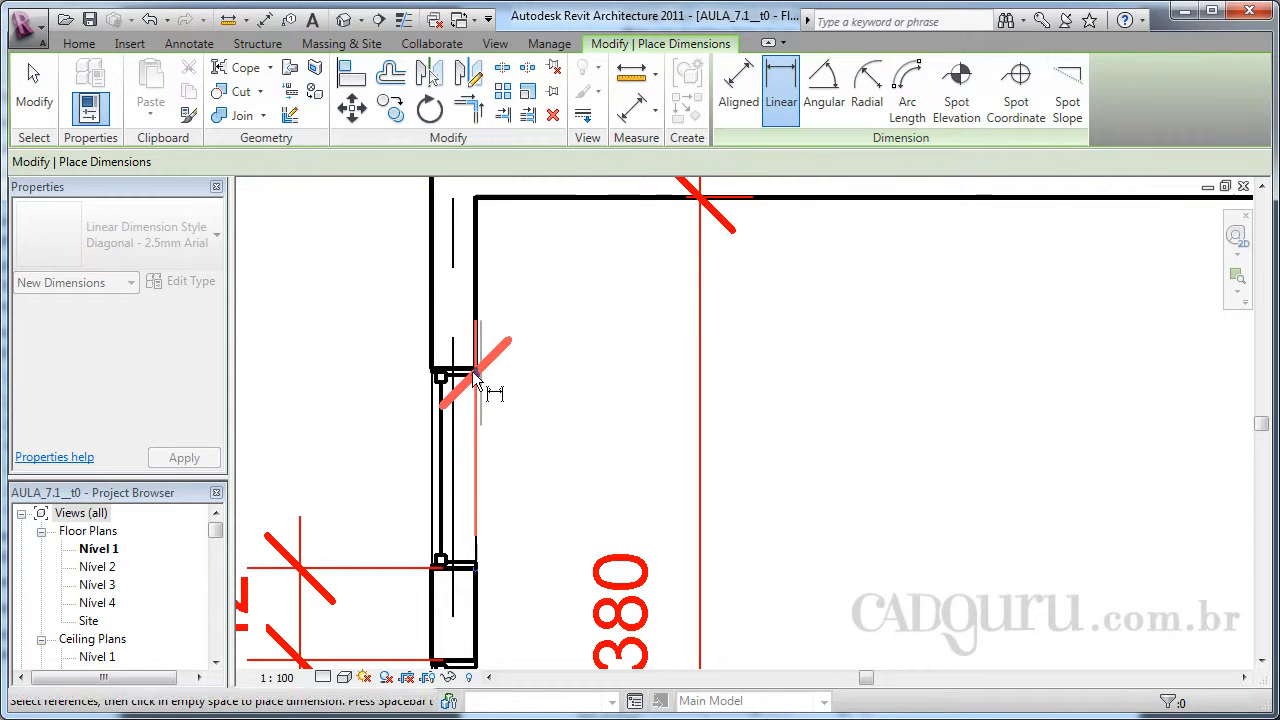
click(474, 369)
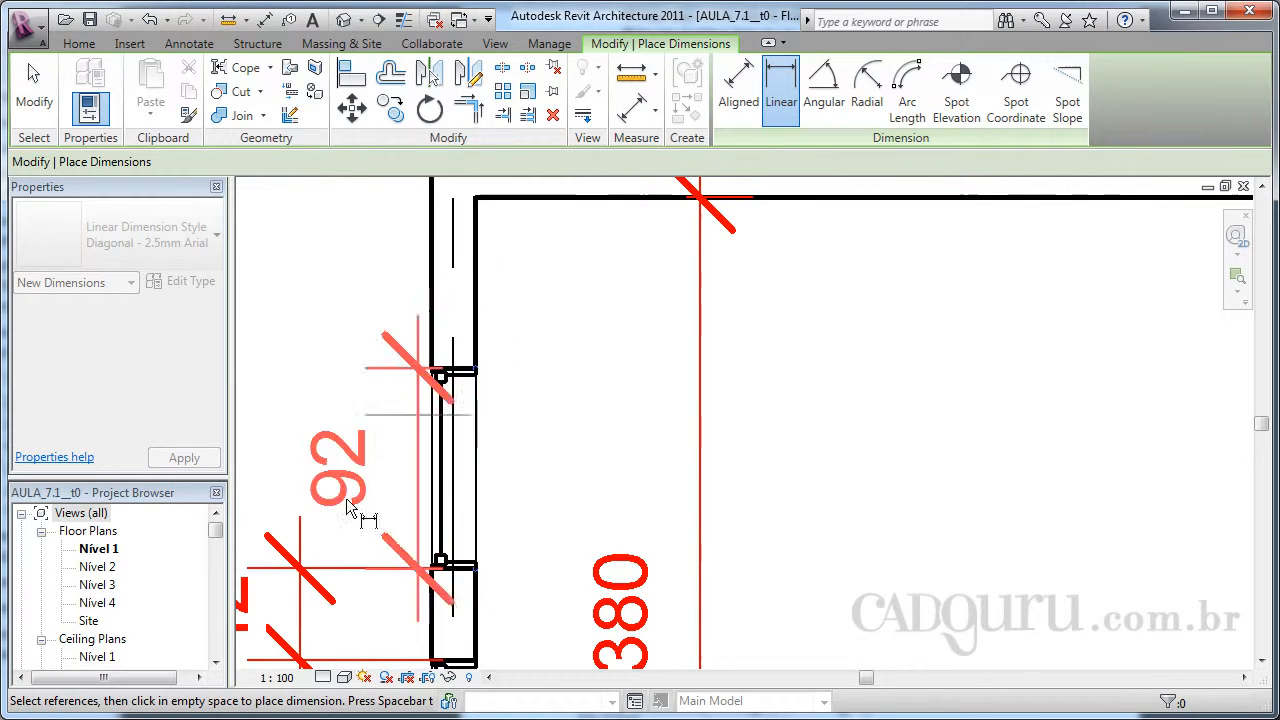
click(305, 580)
Step: Dimension the wall segment from the upper window's edge to the building's outer corner, in line with the window dimensions
middle_drag(474, 369, 428, 318)
click(433, 312)
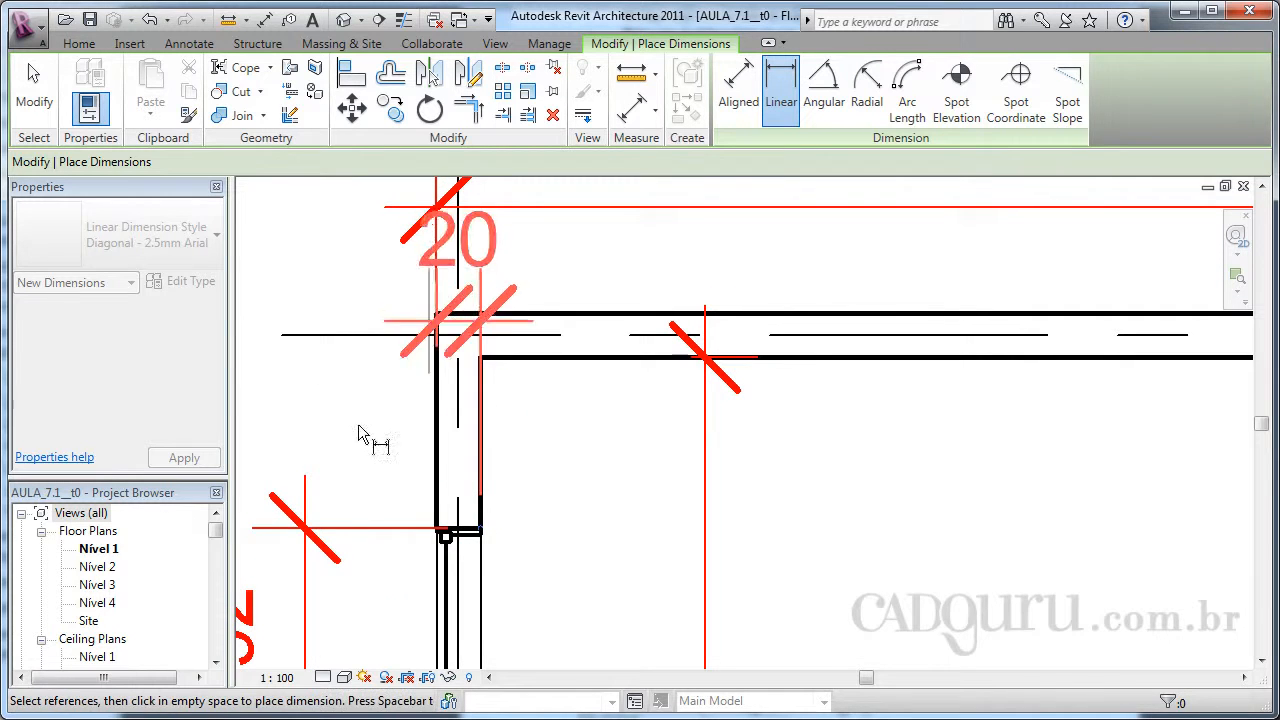
click(306, 531)
scroll(476, 566, down, 5)
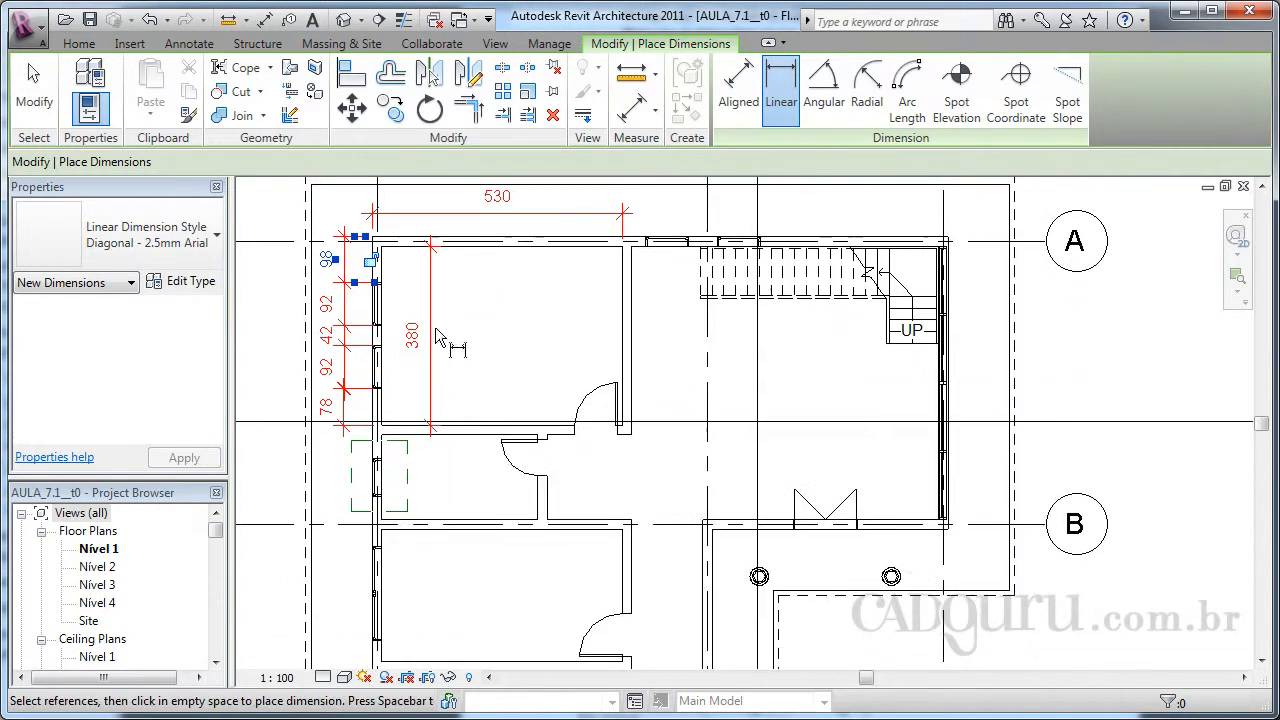
Step: Place a vertical linear dimension across the corridor beside the small room's door, between its upper and lower walls
middle_drag(435, 327, 420, 333)
scroll(500, 370, up, 4)
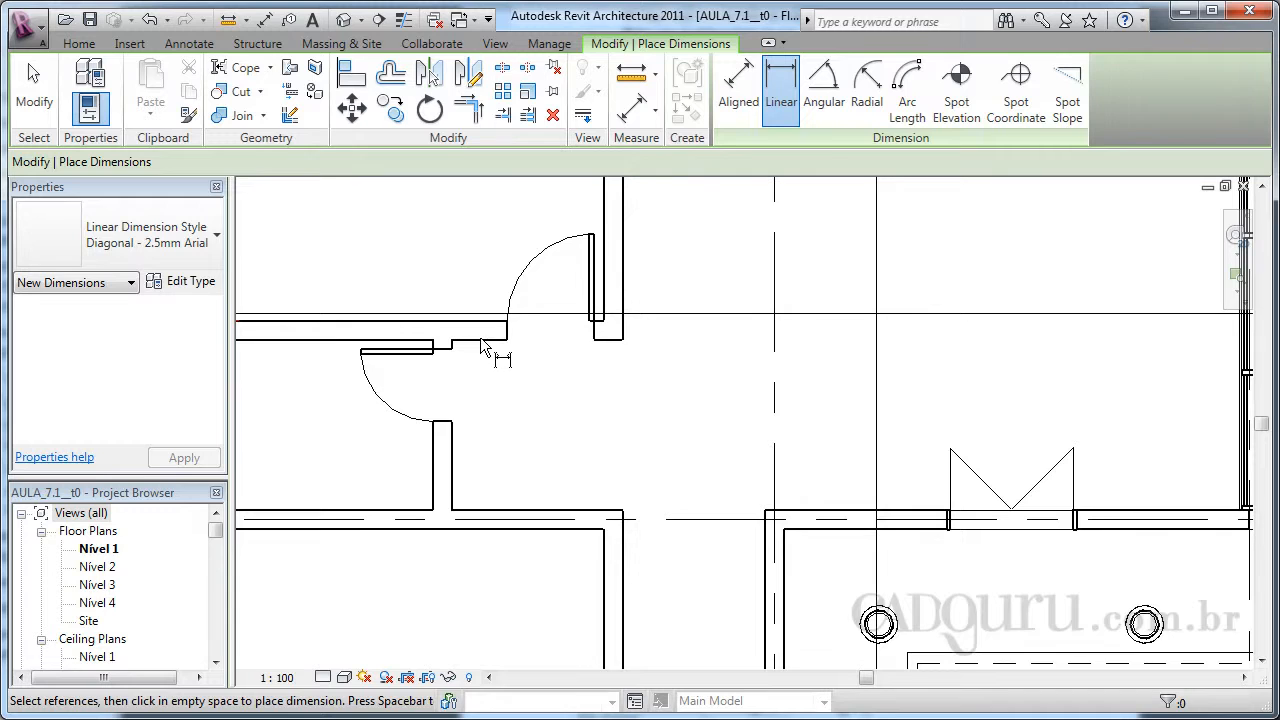
scroll(485, 340, down, 1)
scroll(485, 335, up, 2)
click(437, 320)
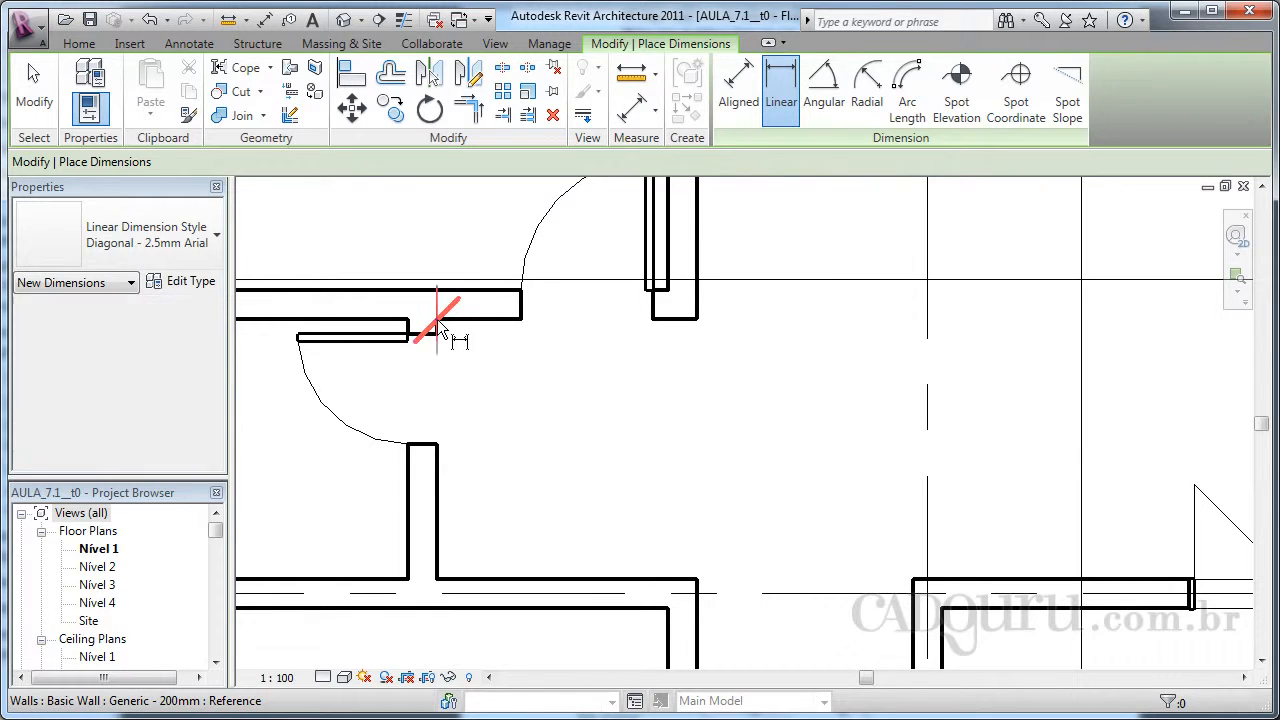
click(436, 577)
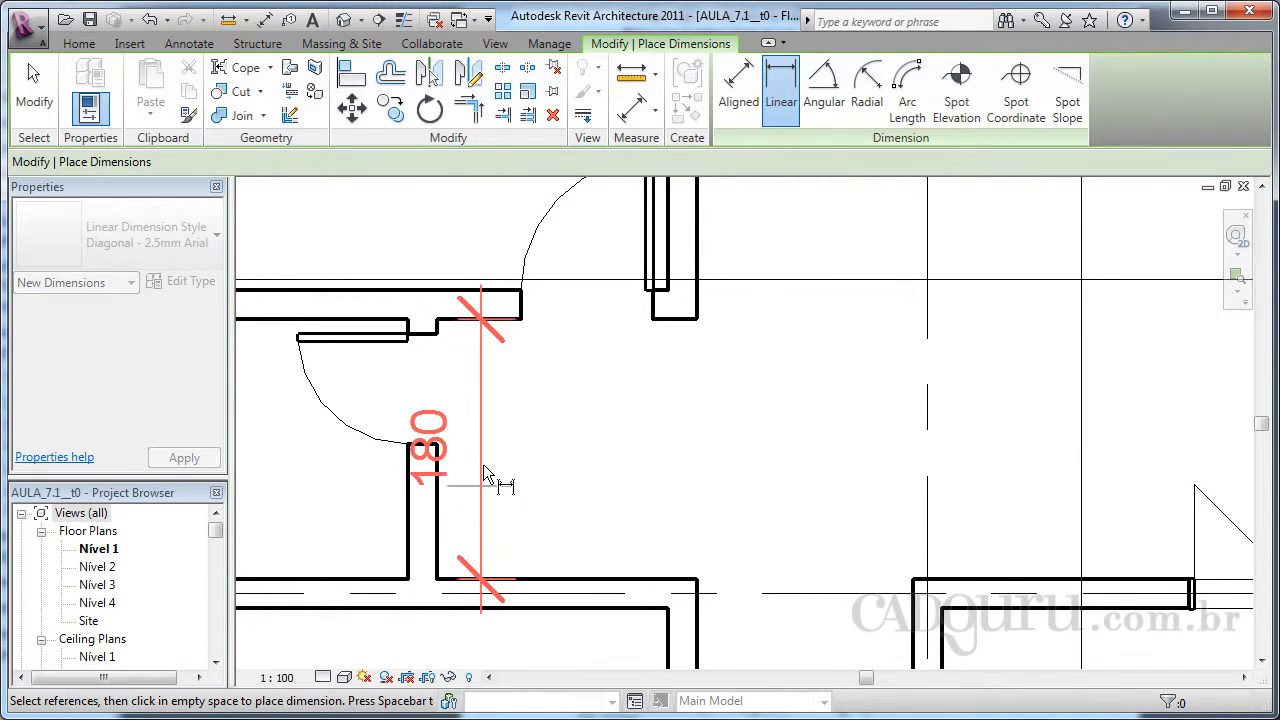
click(520, 465)
Step: Move the text of the upper-left room's vertical dimension onto the middle of its dimension line
scroll(500, 370, down, 5)
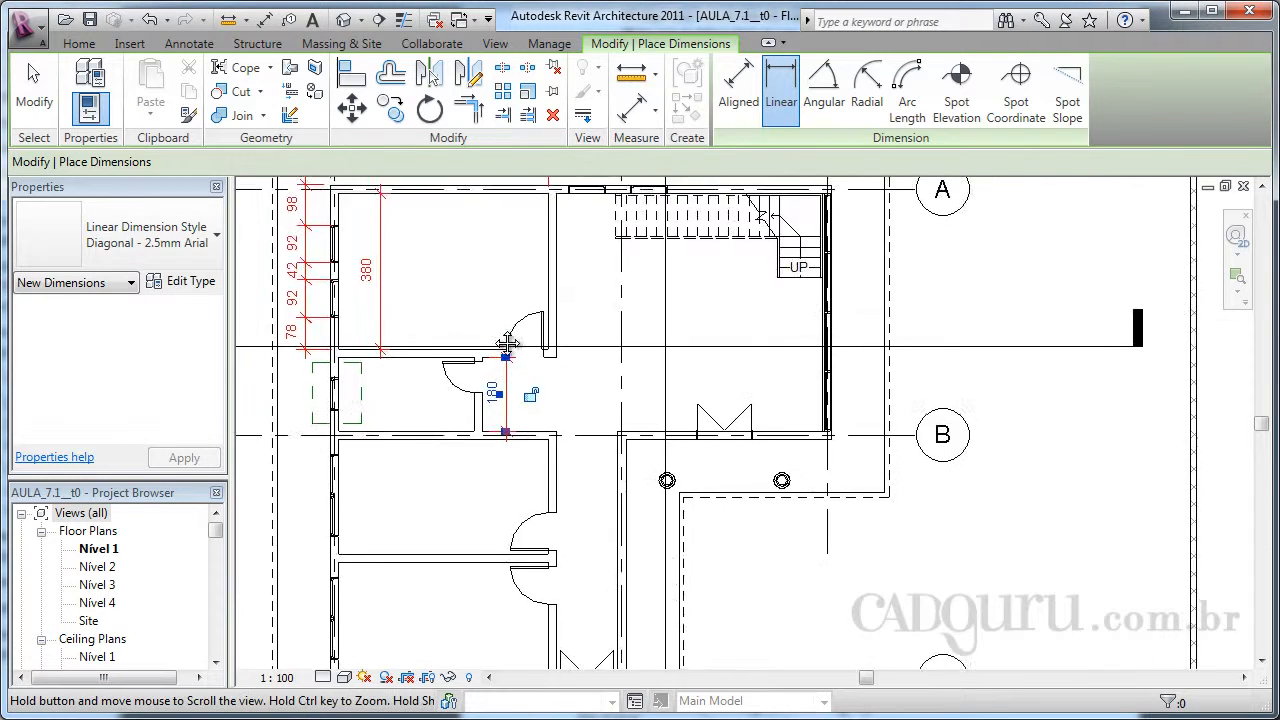
middle_drag(460, 335, 525, 535)
scroll(500, 500, up, 3)
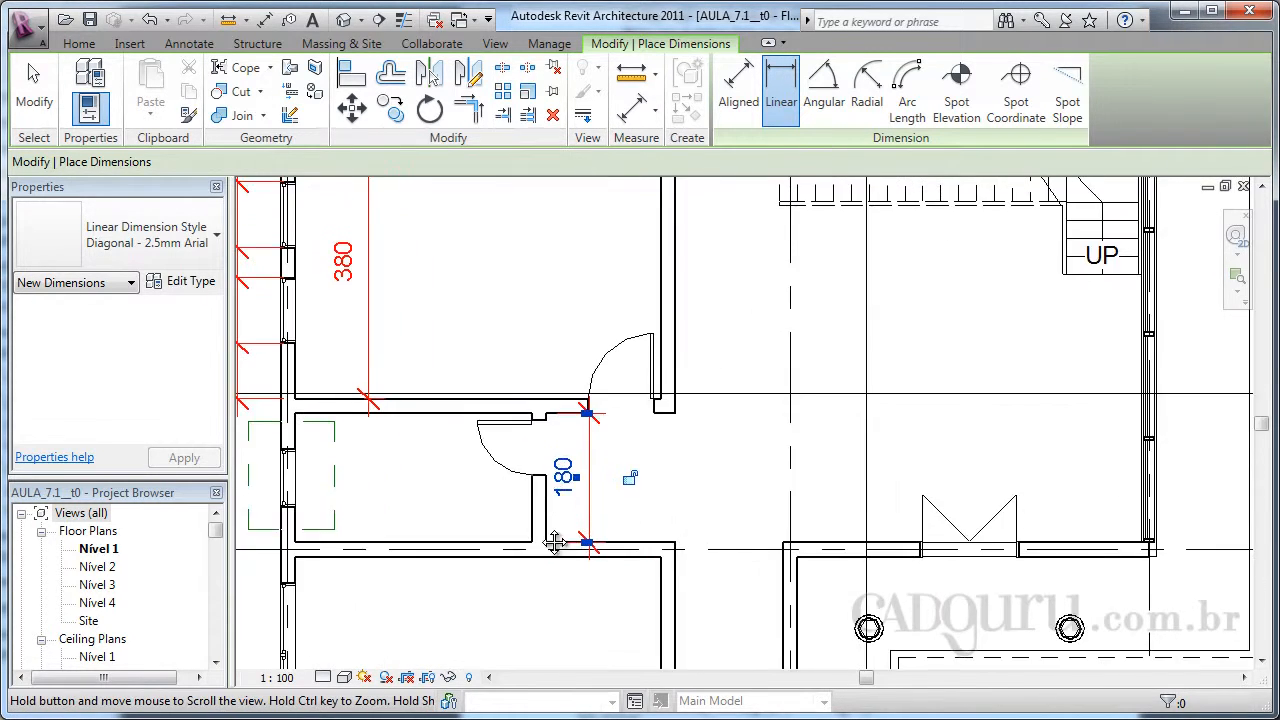
middle_drag(345, 365, 497, 405)
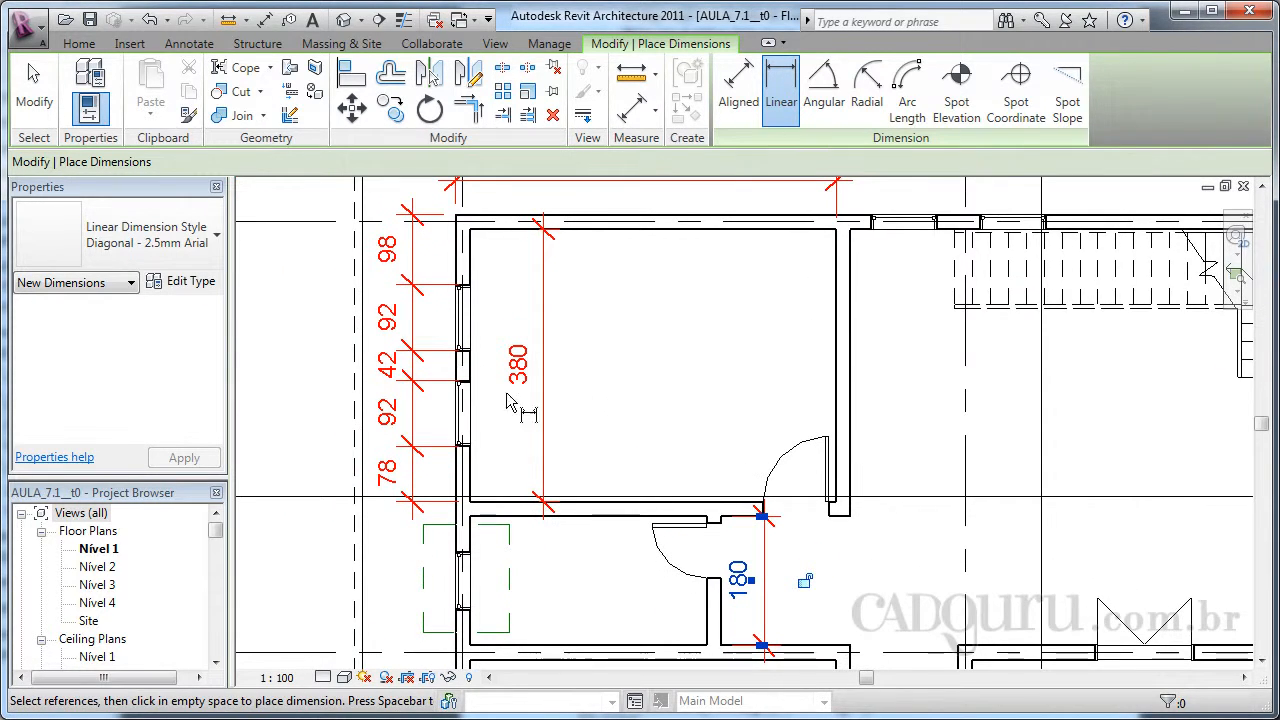
key(Escape)
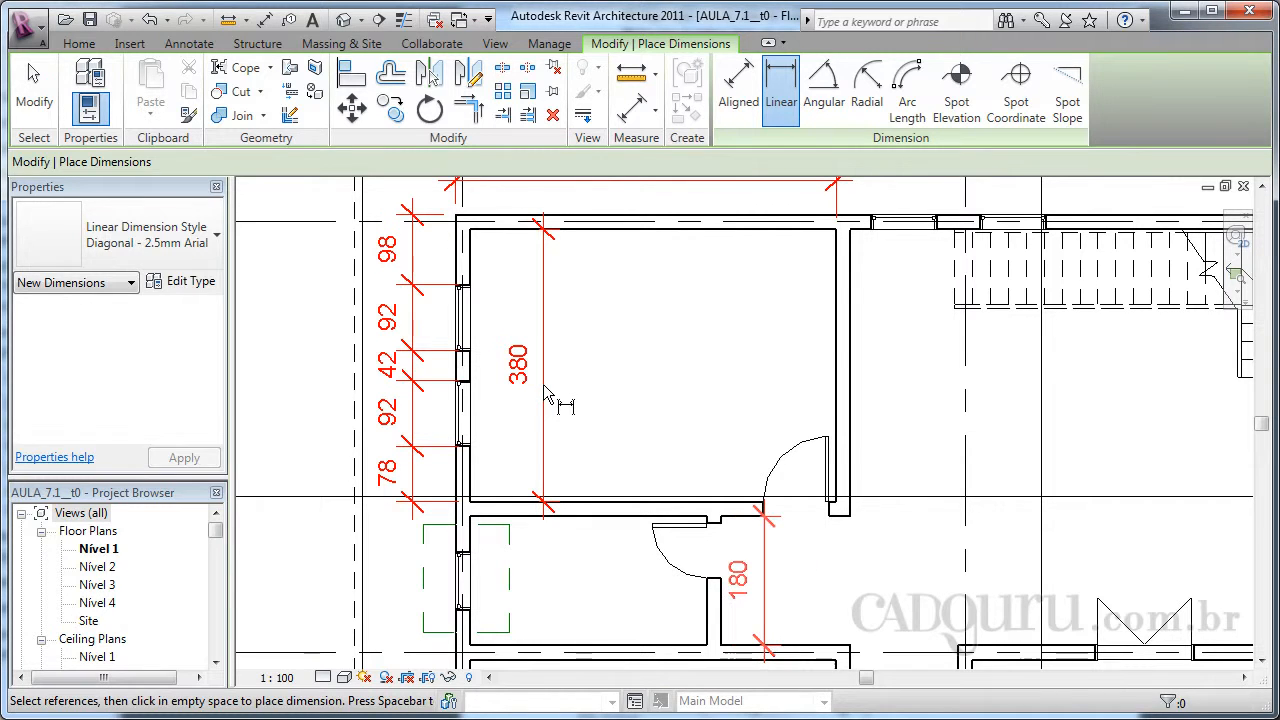
key(Escape)
click(546, 408)
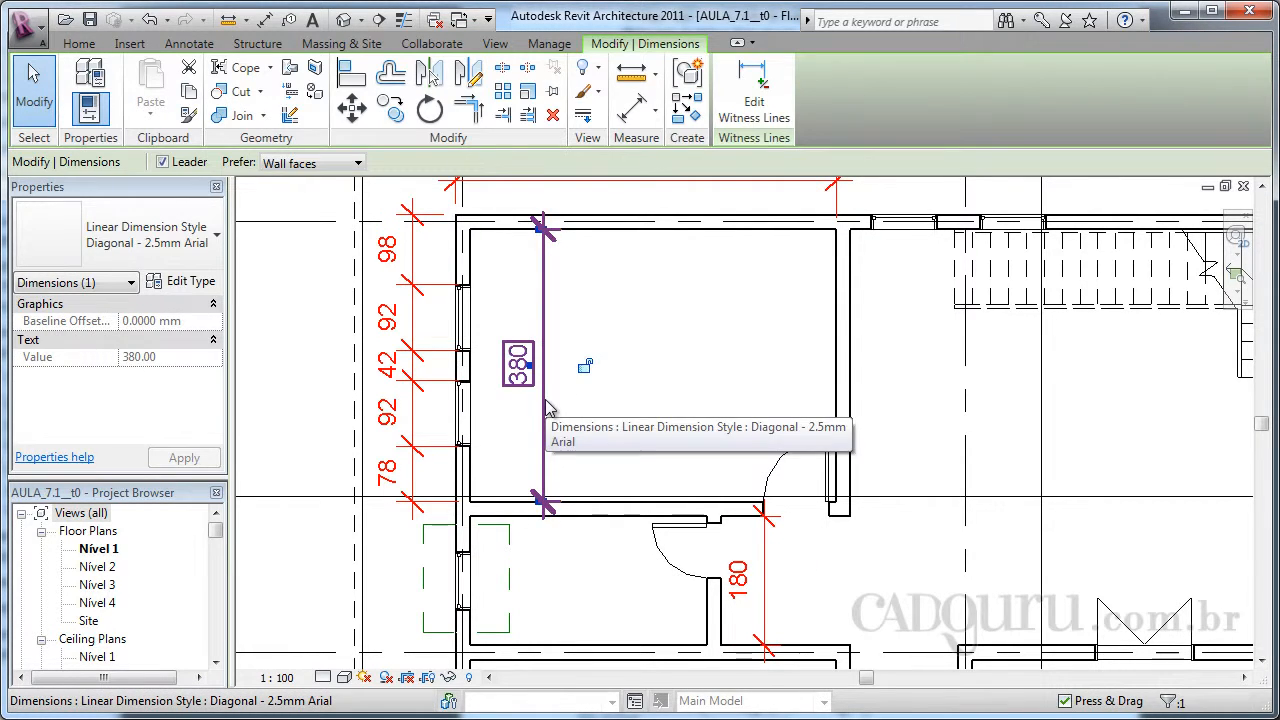
scroll(535, 362, up, 4)
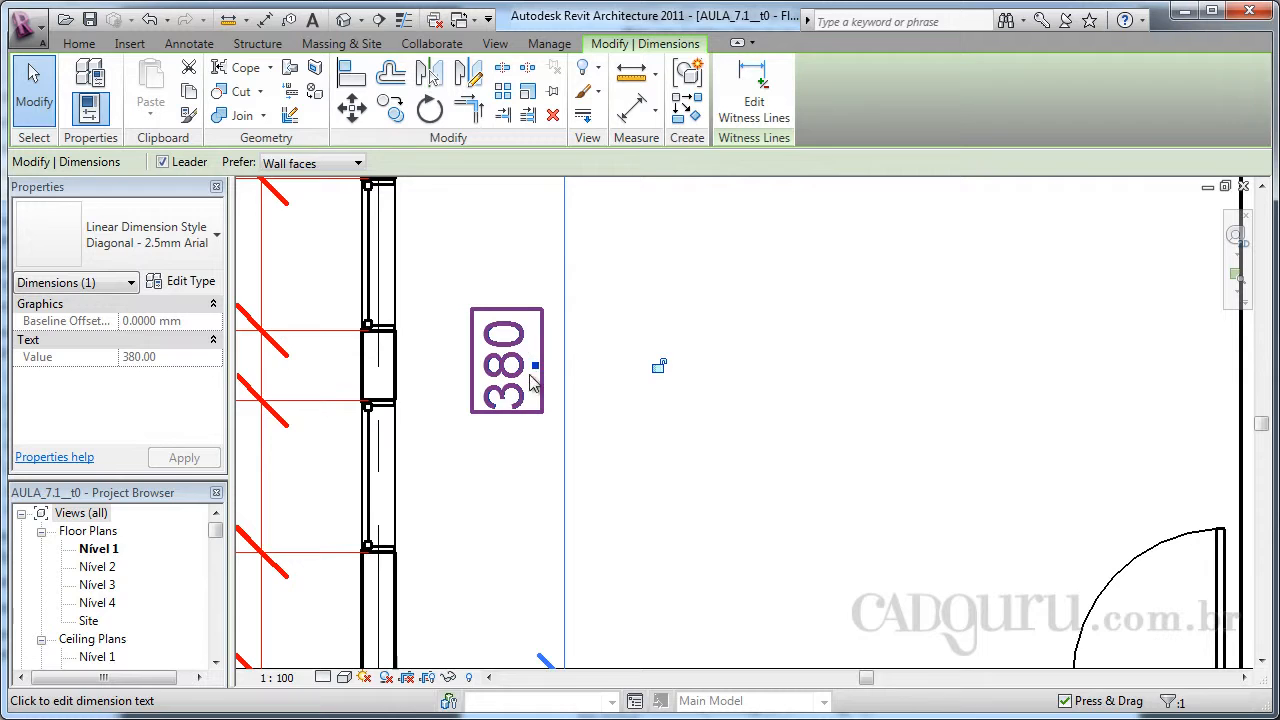
drag(537, 367, 598, 373)
scroll(594, 503, down, 5)
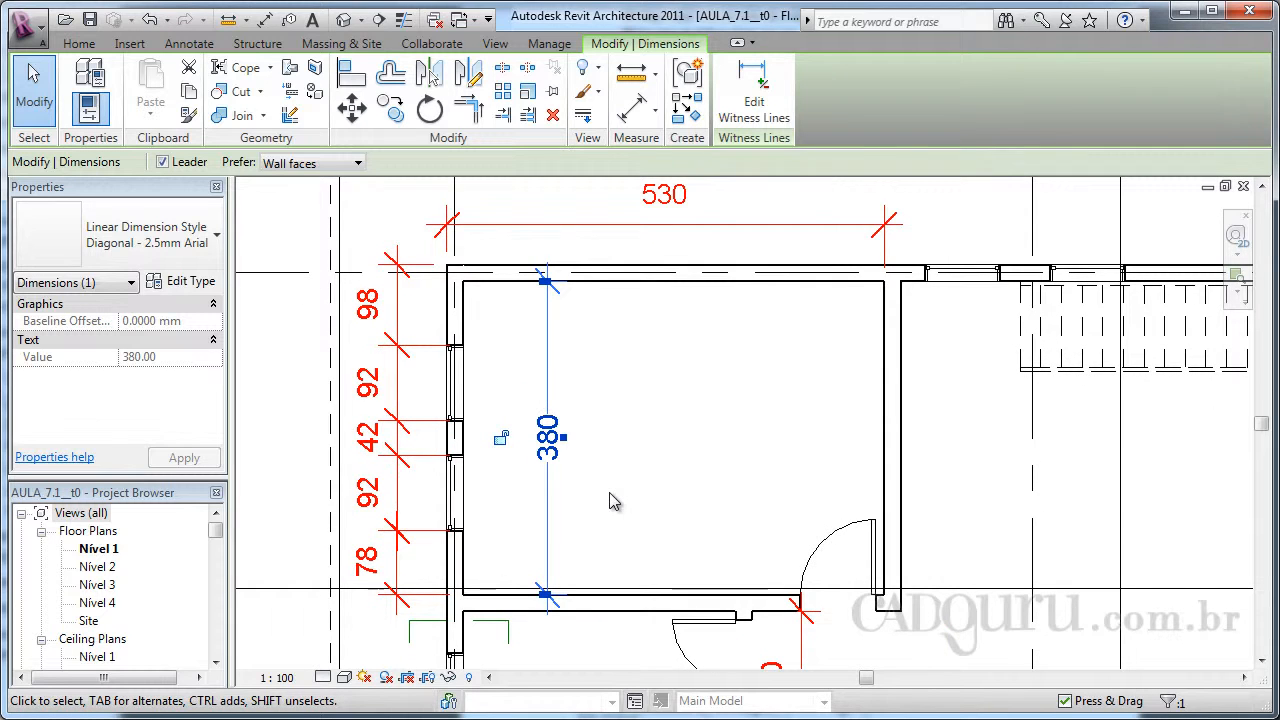
Step: Move the text of the dimension above the upper-left room and of the corridor dimension onto their dimension lines
click(674, 222)
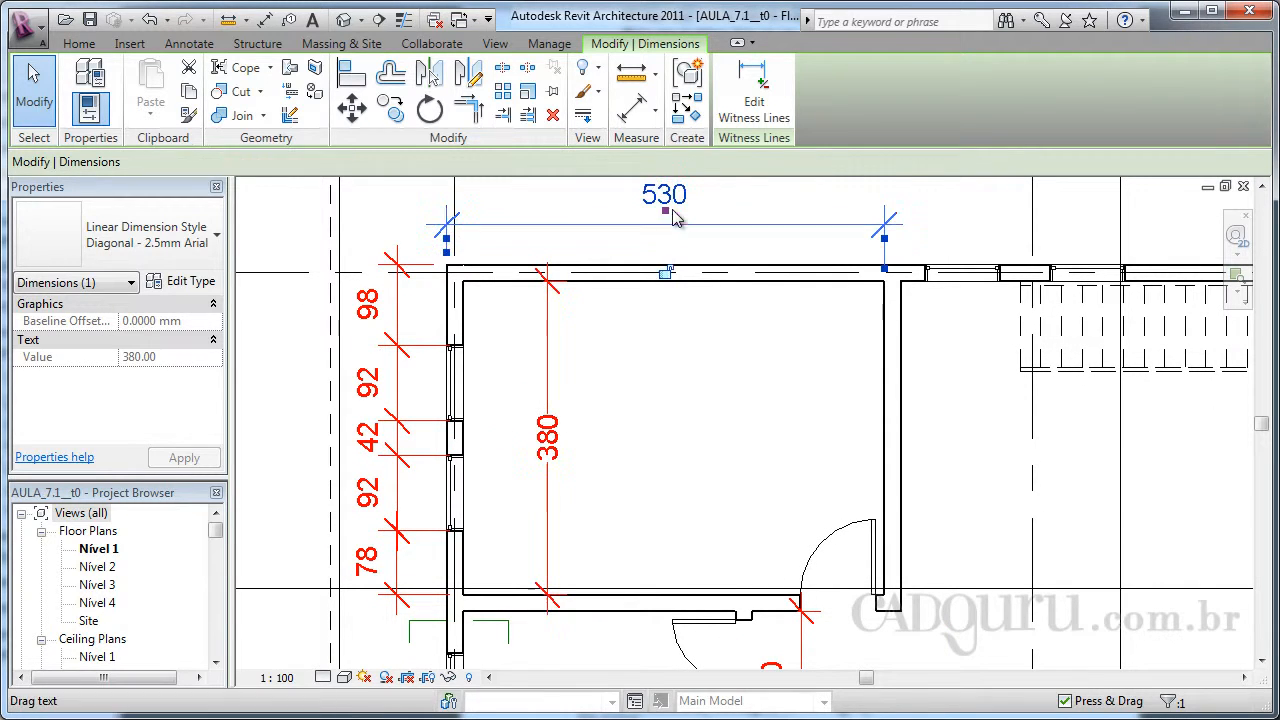
drag(665, 211, 663, 246)
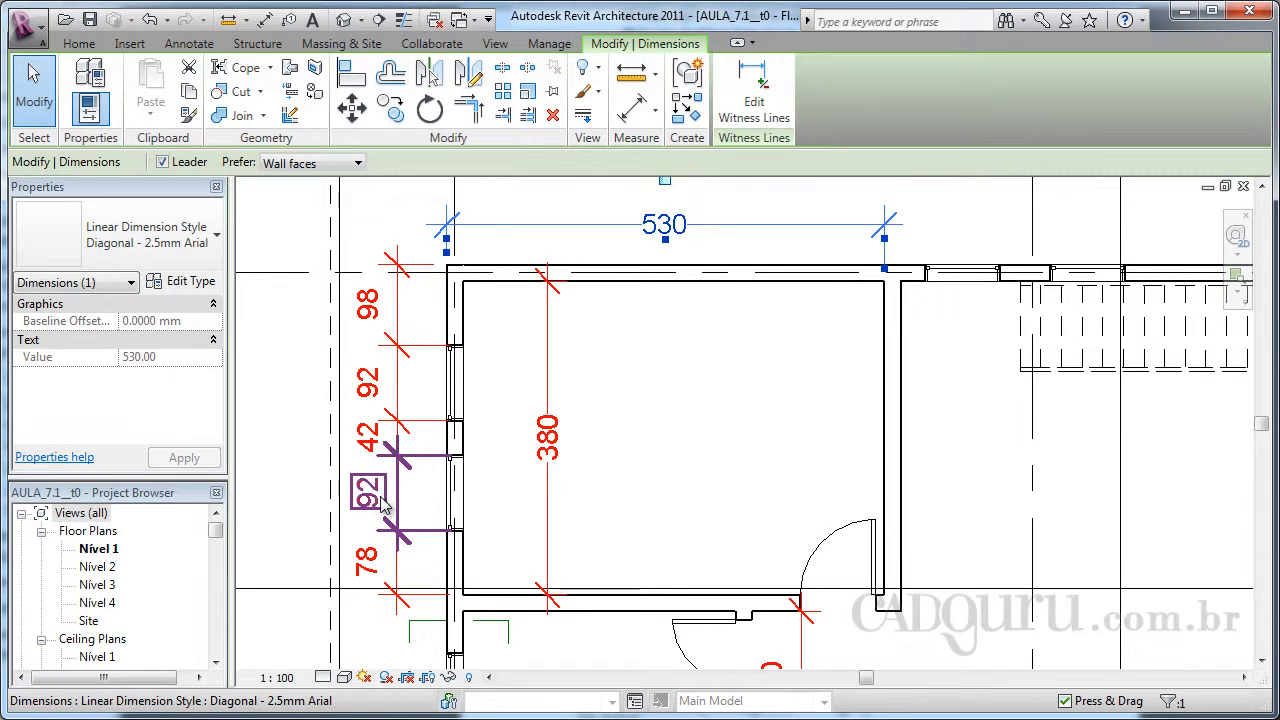
scroll(586, 529, down, 3)
scroll(575, 500, up, 5)
click(575, 520)
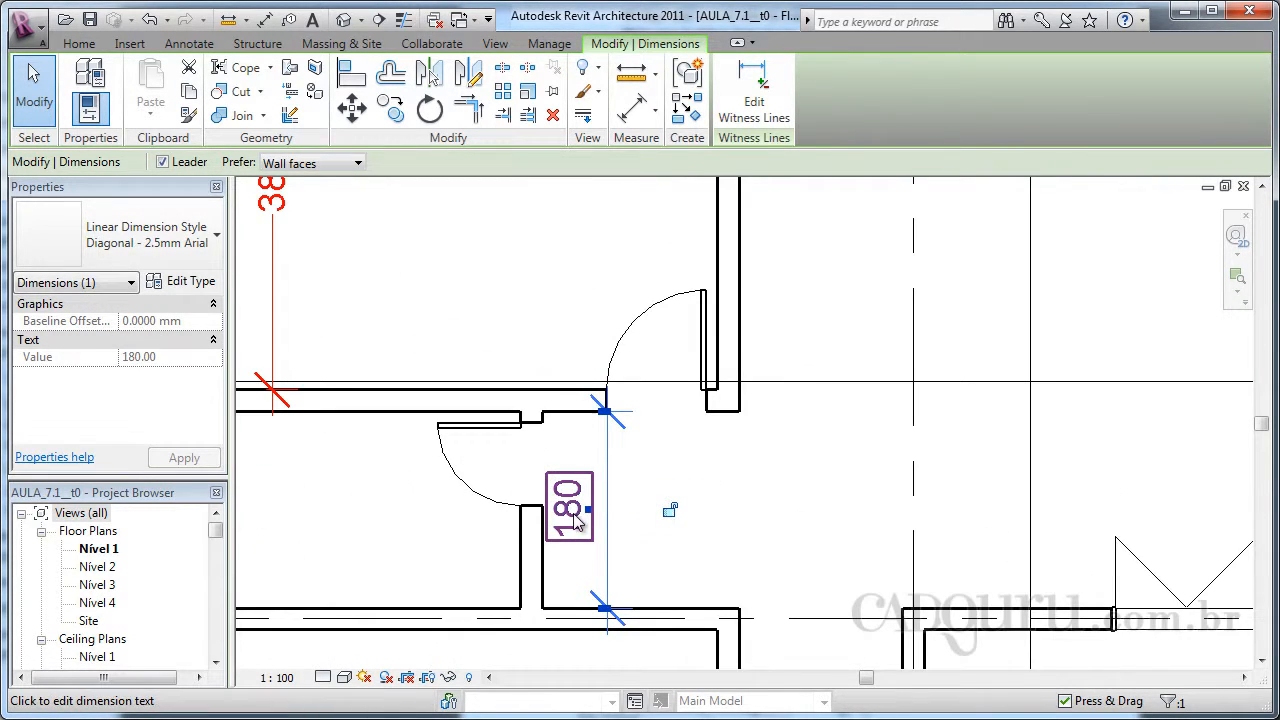
drag(575, 520, 632, 506)
scroll(700, 485, down, 4)
middle_drag(738, 505, 783, 488)
middle_drag(586, 523, 518, 560)
scroll(500, 508, up, 1)
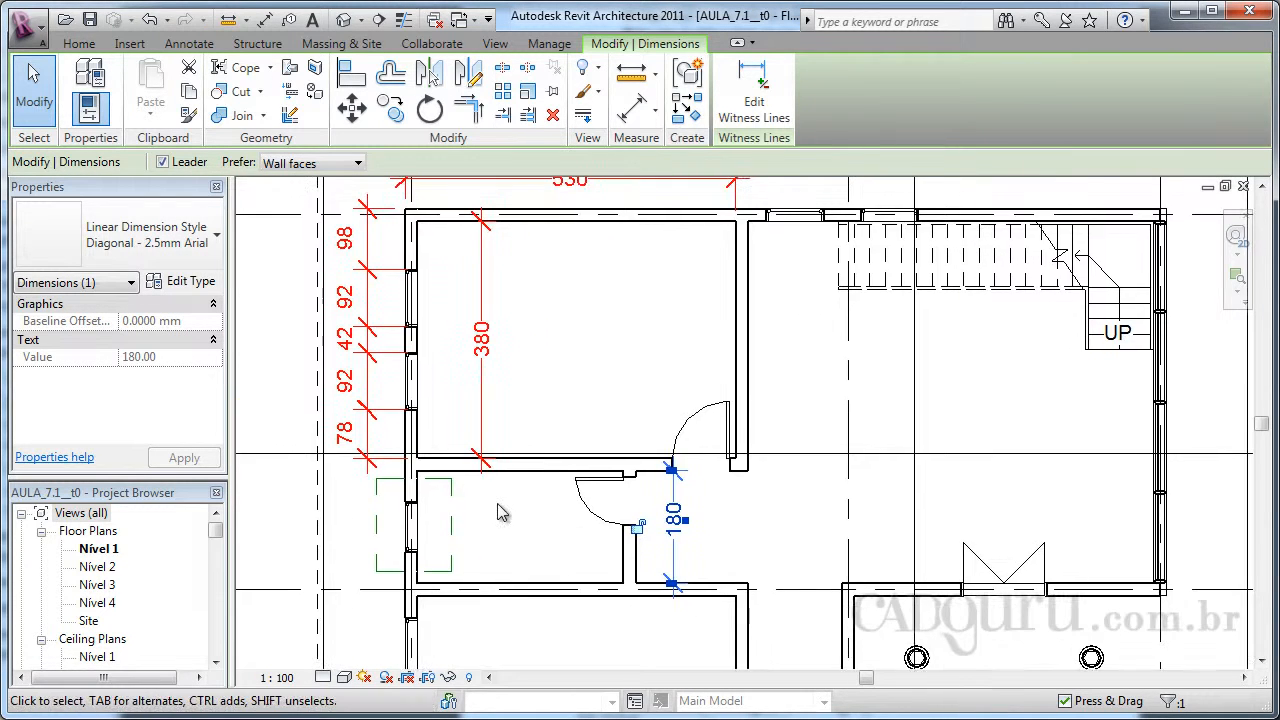
Step: Select the upper-left room's vertical dimension and examine the witness line grip at its lower wall
scroll(495, 505, up, 1)
middle_drag(480, 485, 494, 513)
scroll(494, 520, up, 1)
click(494, 518)
click(495, 464)
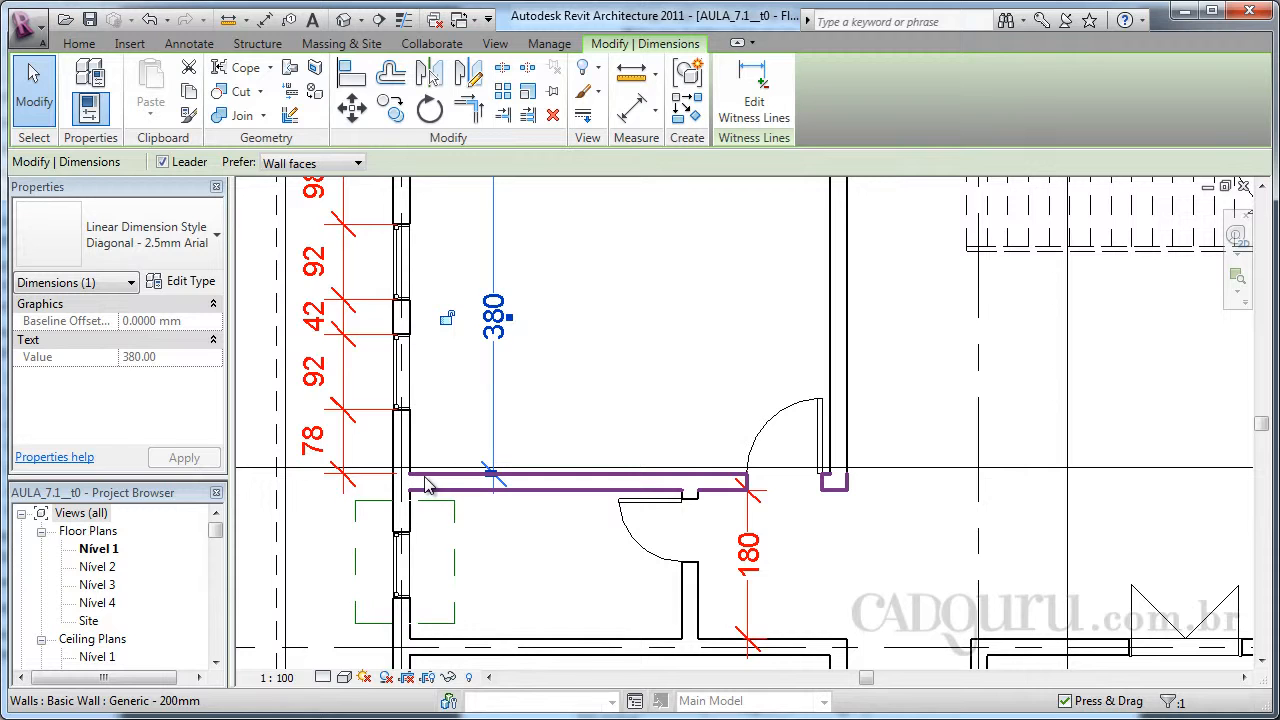
scroll(463, 486, down, 1)
scroll(449, 429, up, 1)
scroll(437, 503, up, 2)
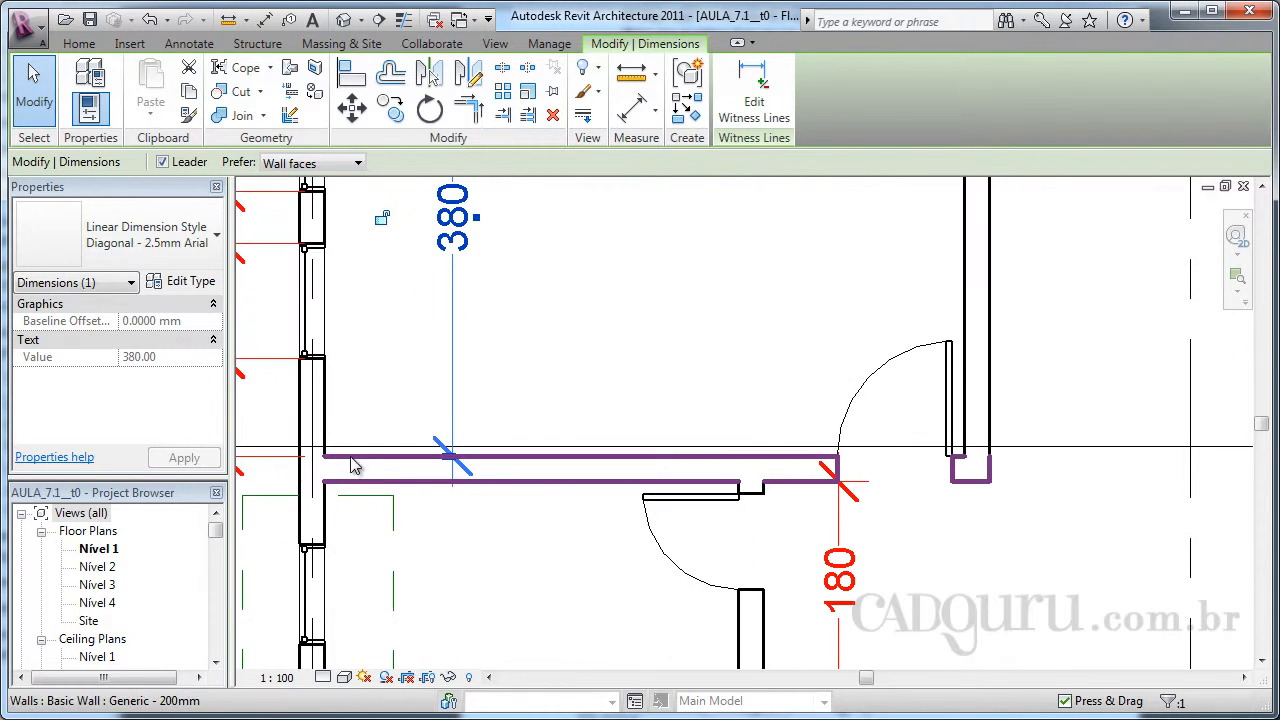
scroll(437, 466, up, 2)
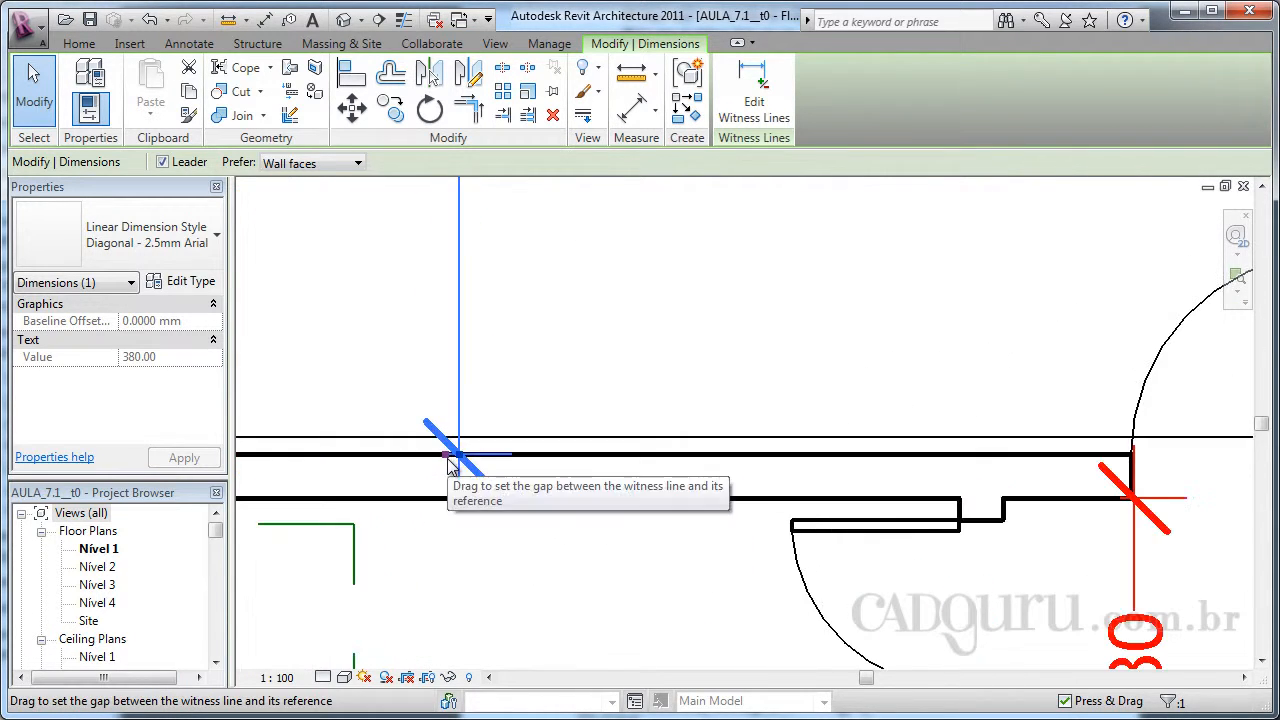
scroll(448, 462, down, 3)
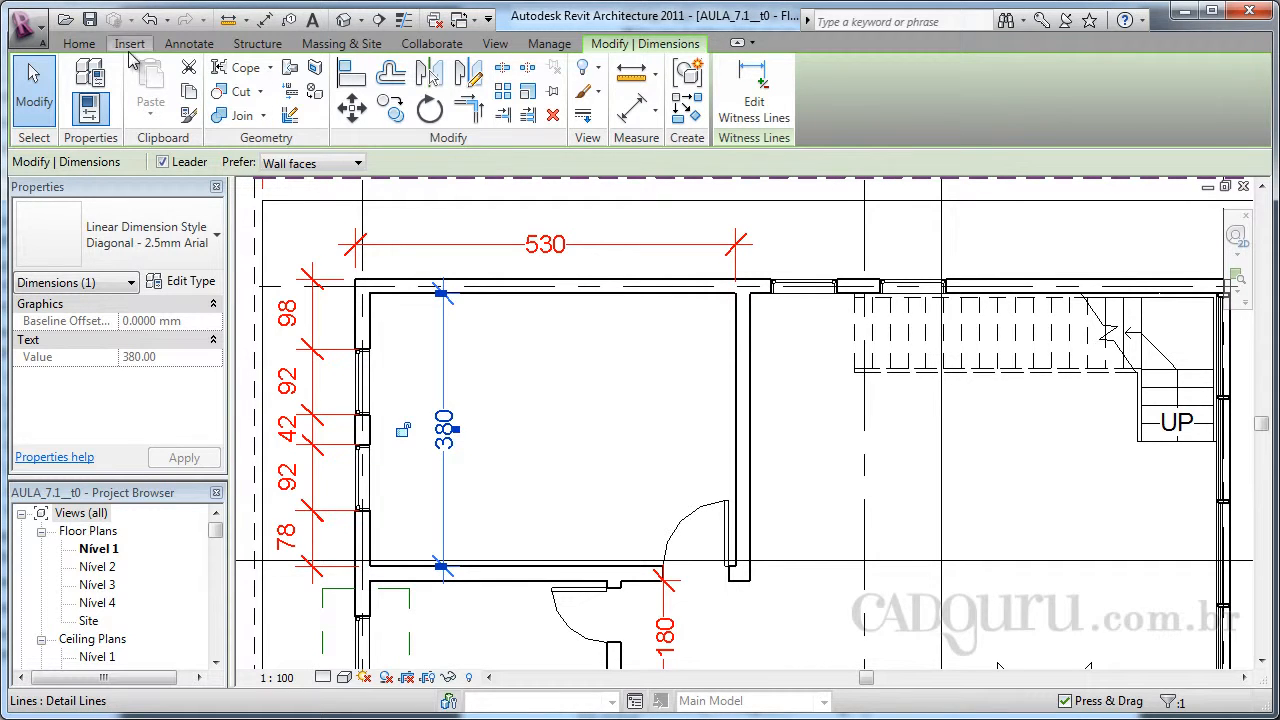
Step: Place a second vertical linear dimension inside the upper-left room, between the inner faces of its upper and lower walls
click(181, 47)
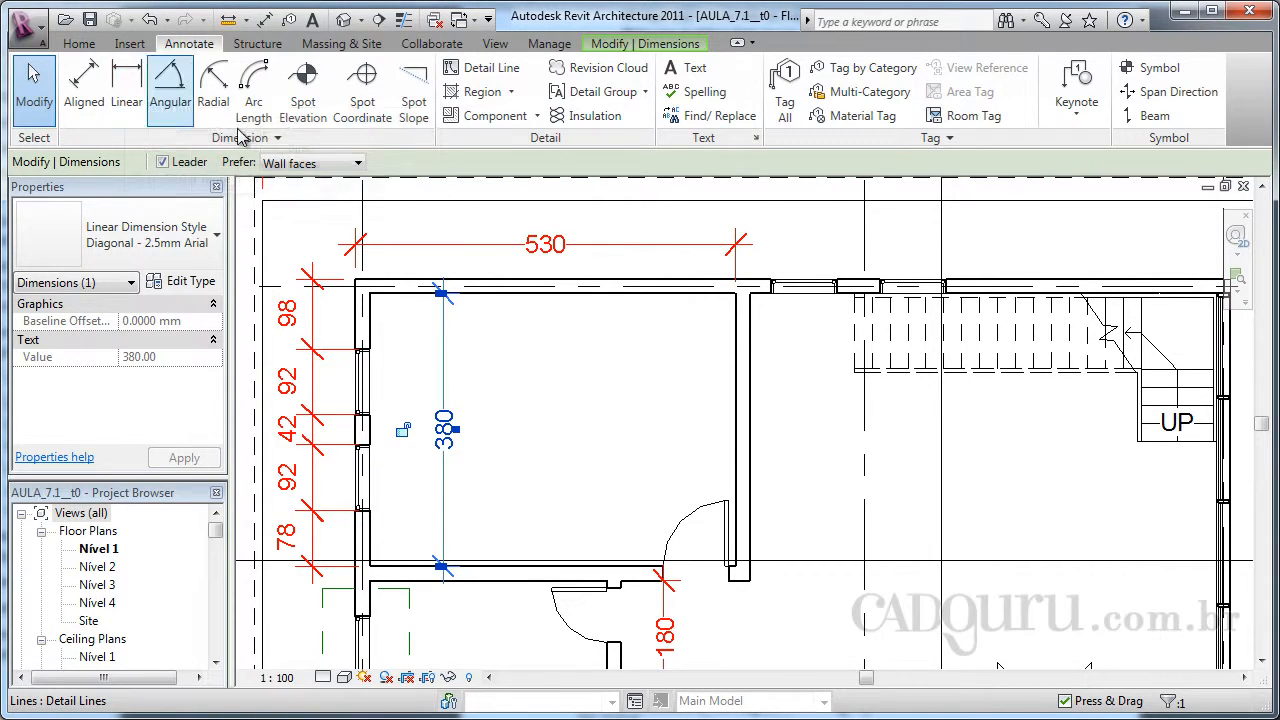
click(128, 93)
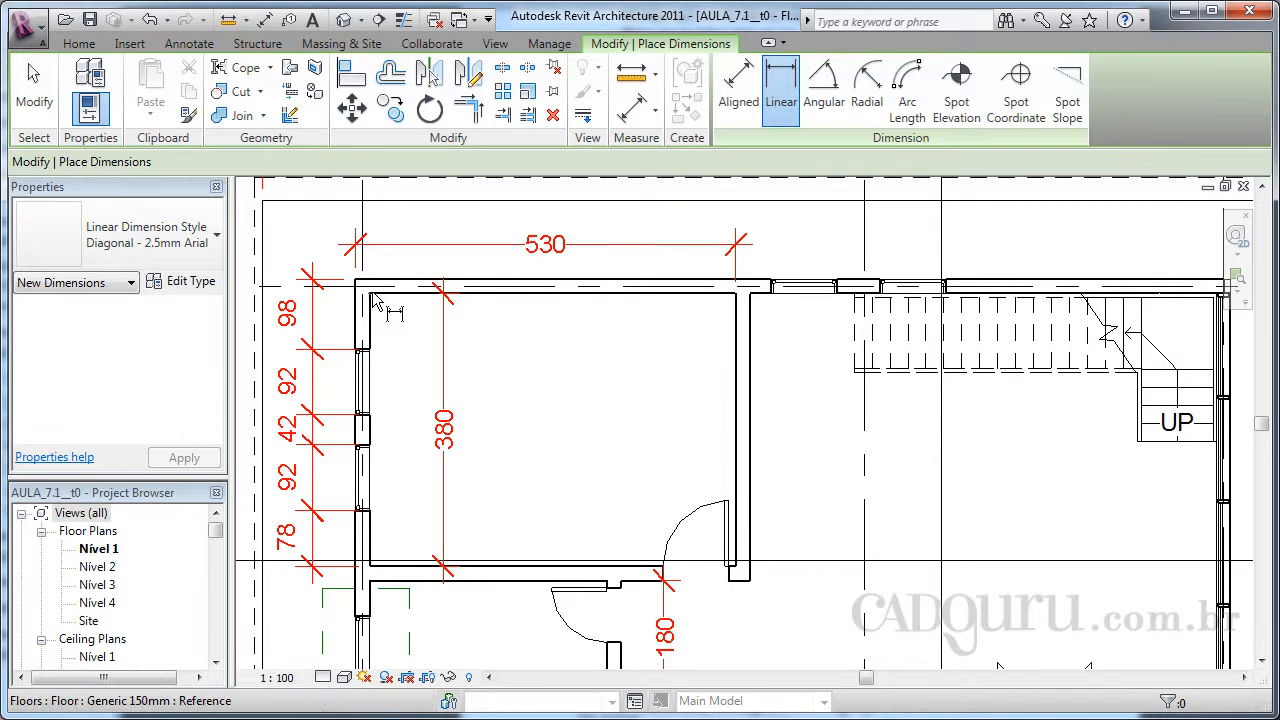
click(375, 574)
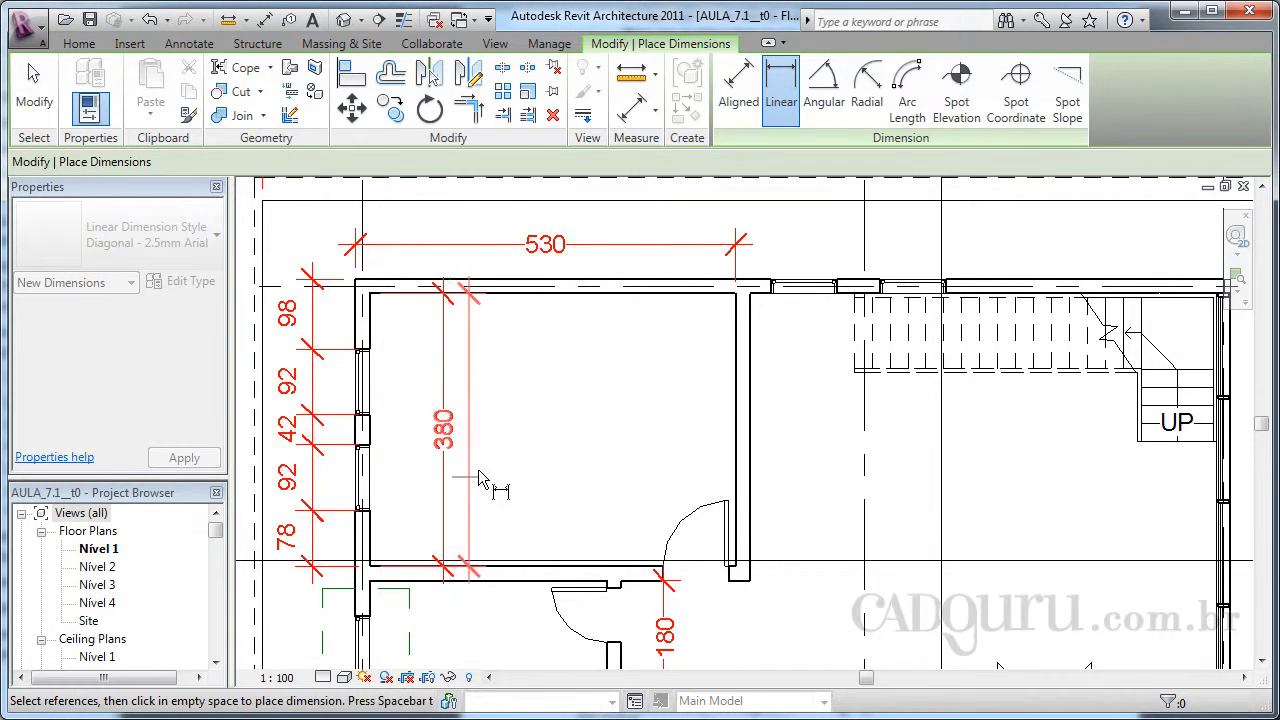
click(545, 483)
scroll(545, 590, up, 2)
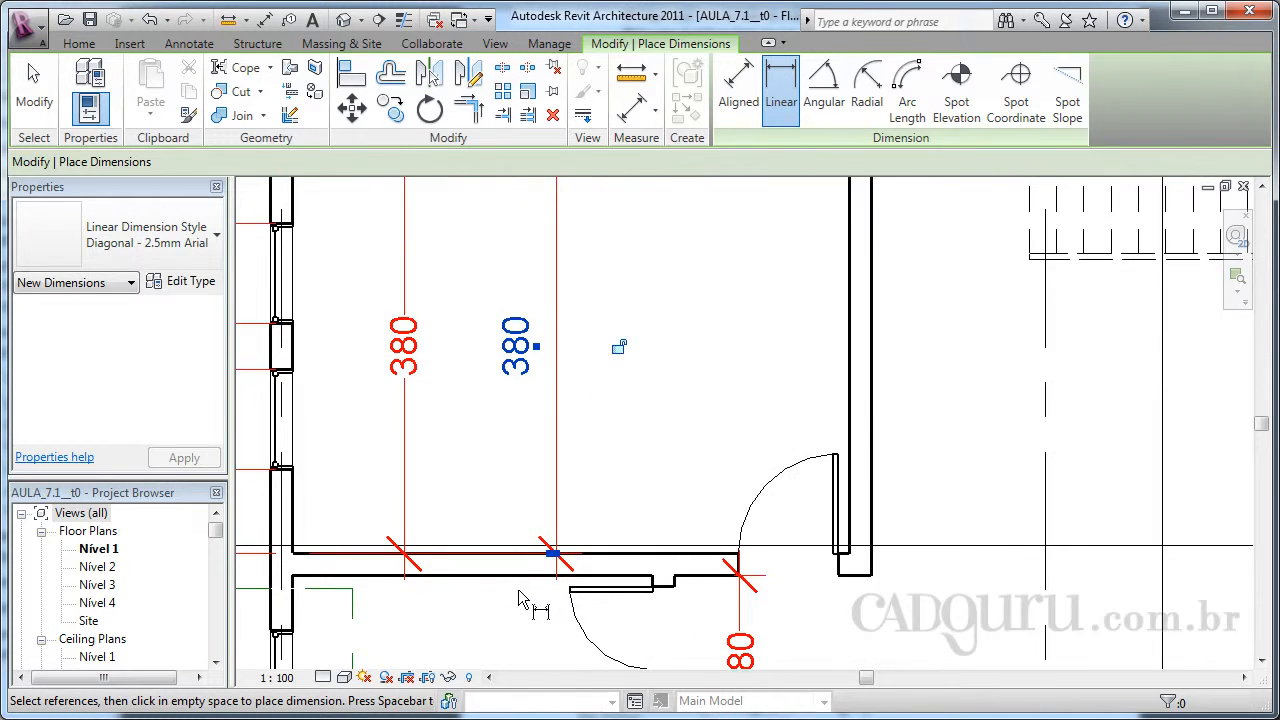
key(Escape)
key(Escape)
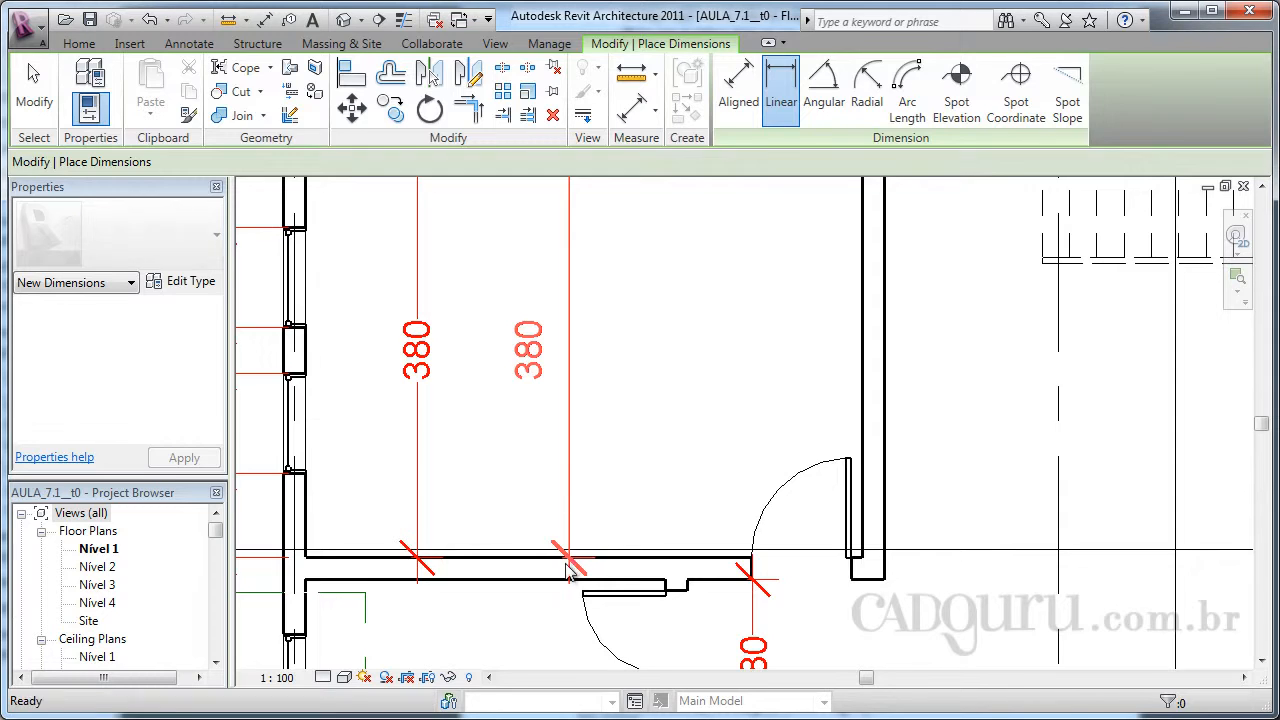
scroll(552, 545, up, 2)
scroll(560, 562, down, 4)
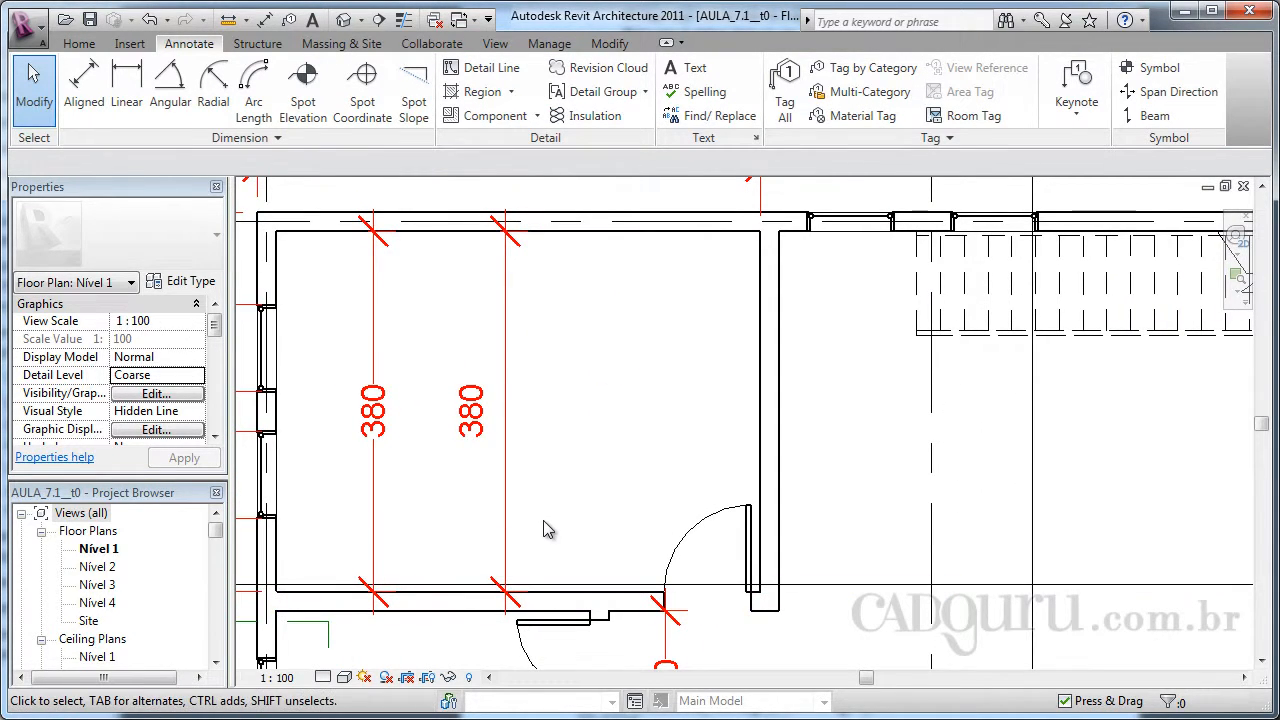
scroll(548, 528, down, 2)
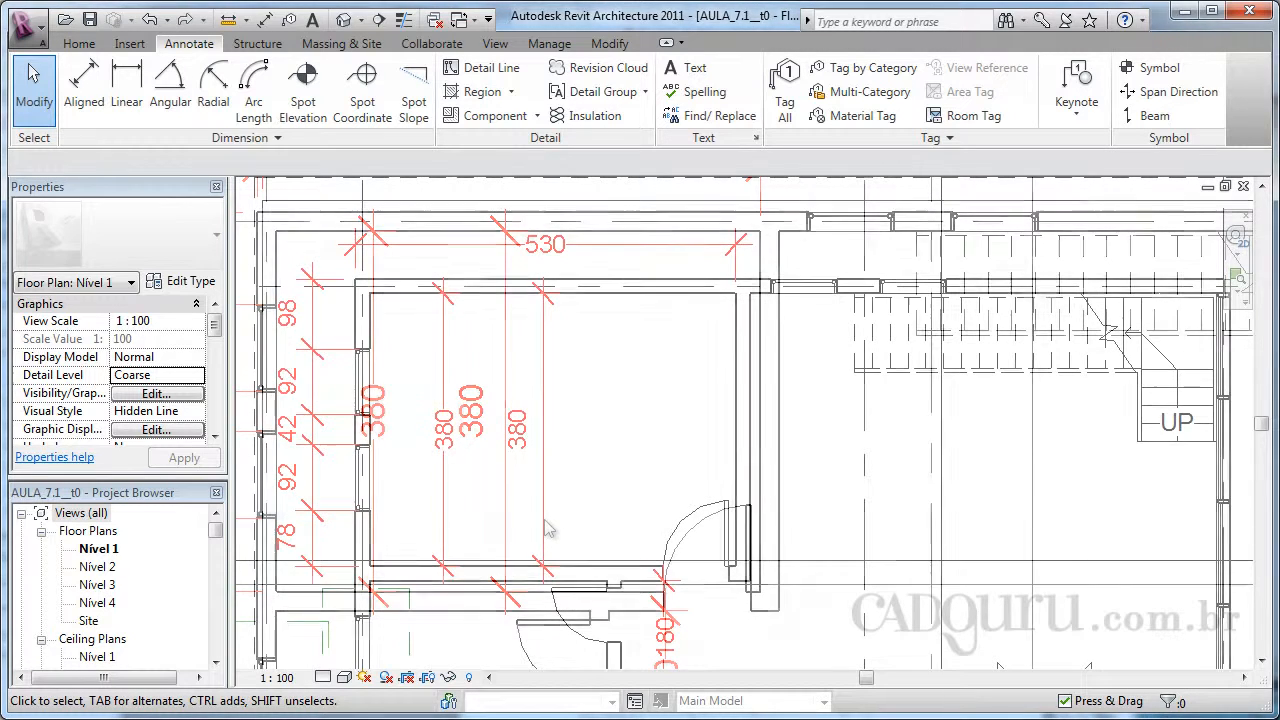
scroll(620, 515, up, 1)
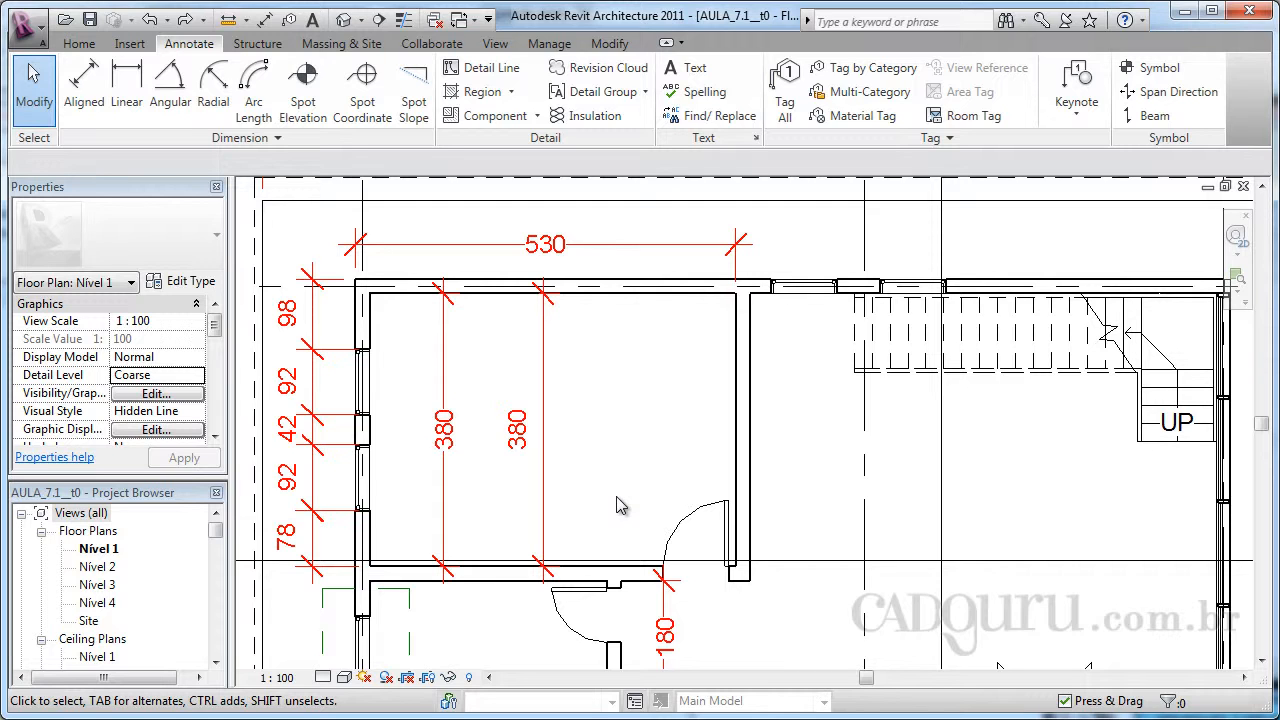
Step: Delete all linear dimensions in and around the upper-left room, including the exterior window dimensions and the corridor dimension
scroll(617, 497, down, 1)
middle_drag(629, 507, 626, 463)
drag(626, 463, 456, 378)
key(Delete)
click(520, 242)
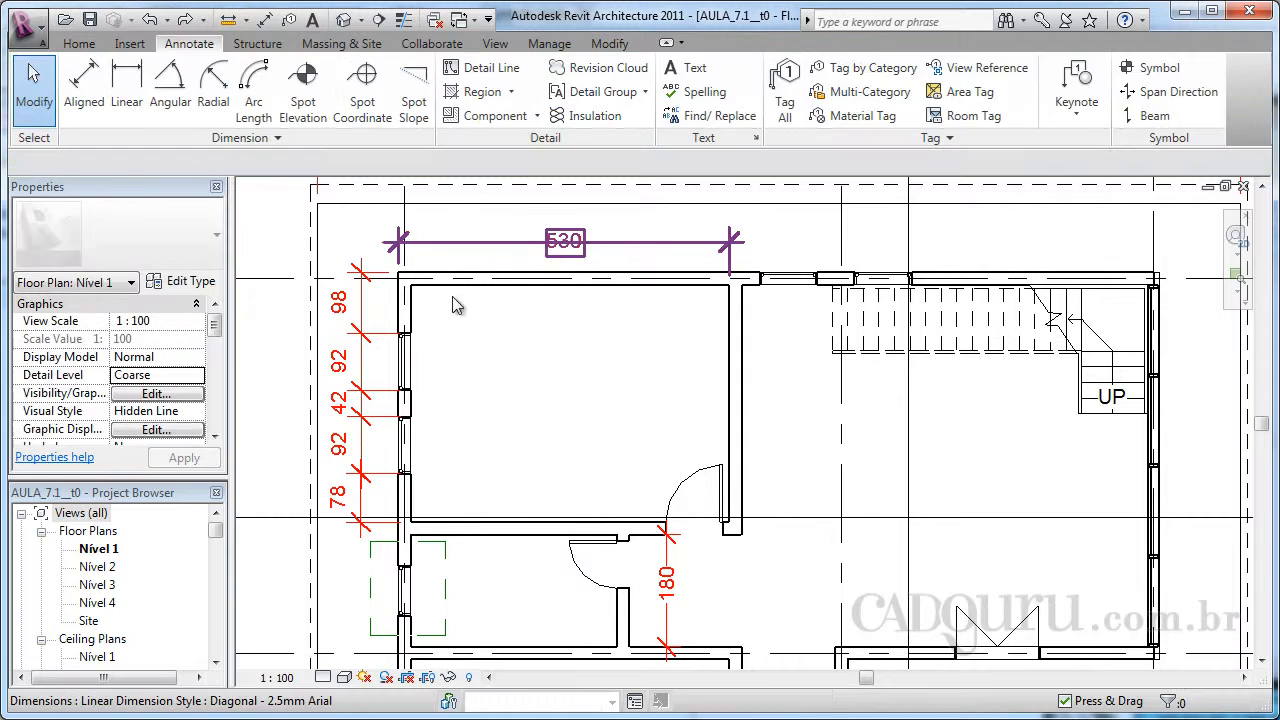
key(Escape)
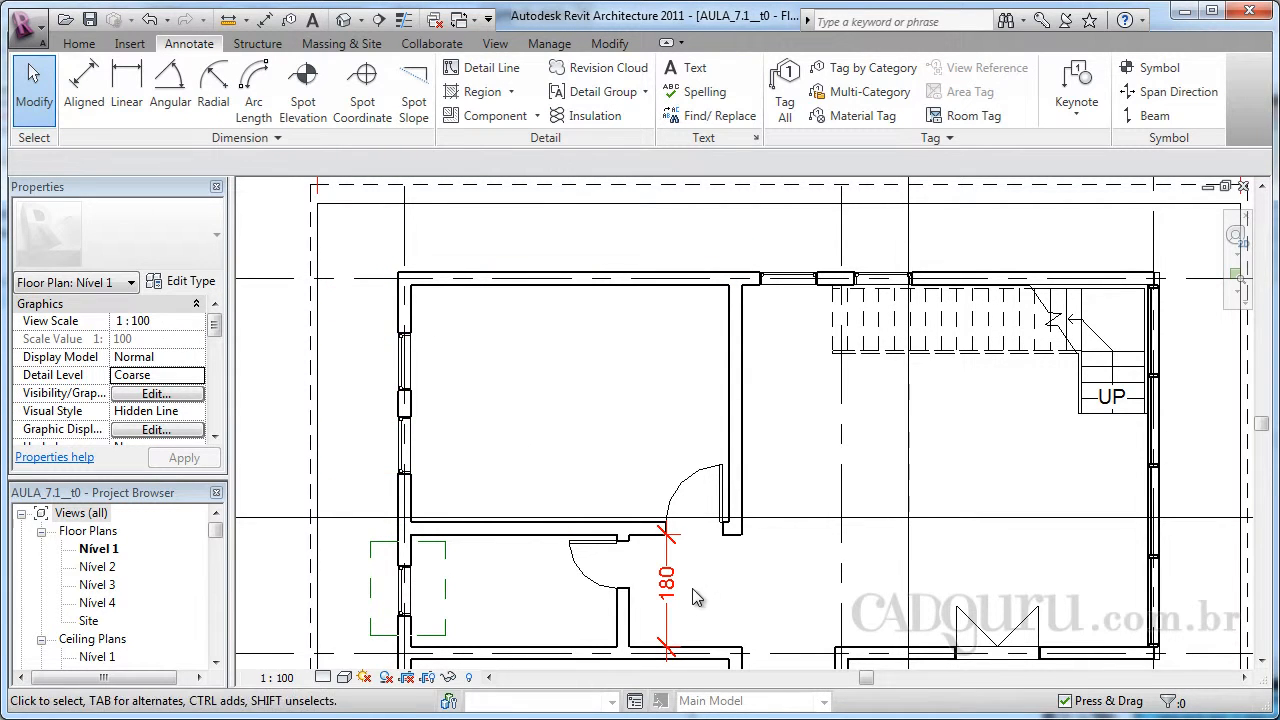
click(679, 594)
key(Escape)
Step: Start an Aligned dimension and review the wall reference options, choosing Wall faces
scroll(679, 594, down, 1)
mouse_move(677, 591)
middle_down()
mouse_move(583, 429)
mouse_move(563, 430)
middle_up()
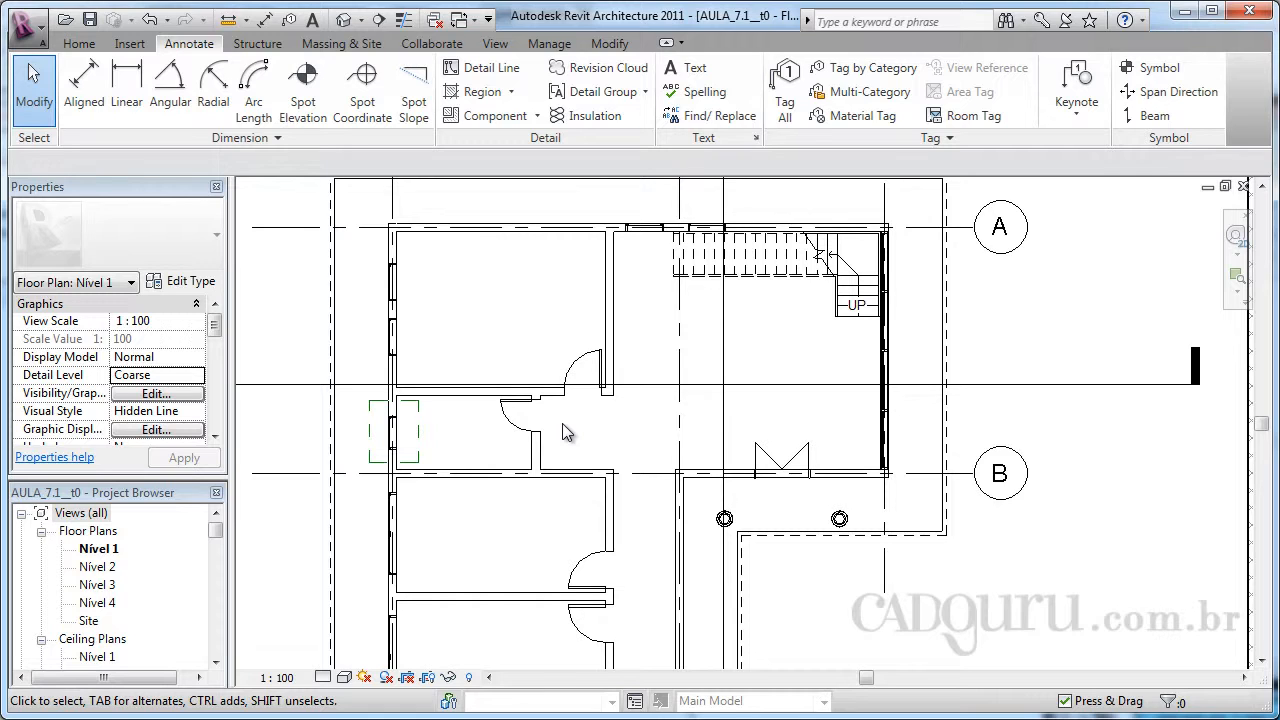
middle_drag(522, 479, 565, 442)
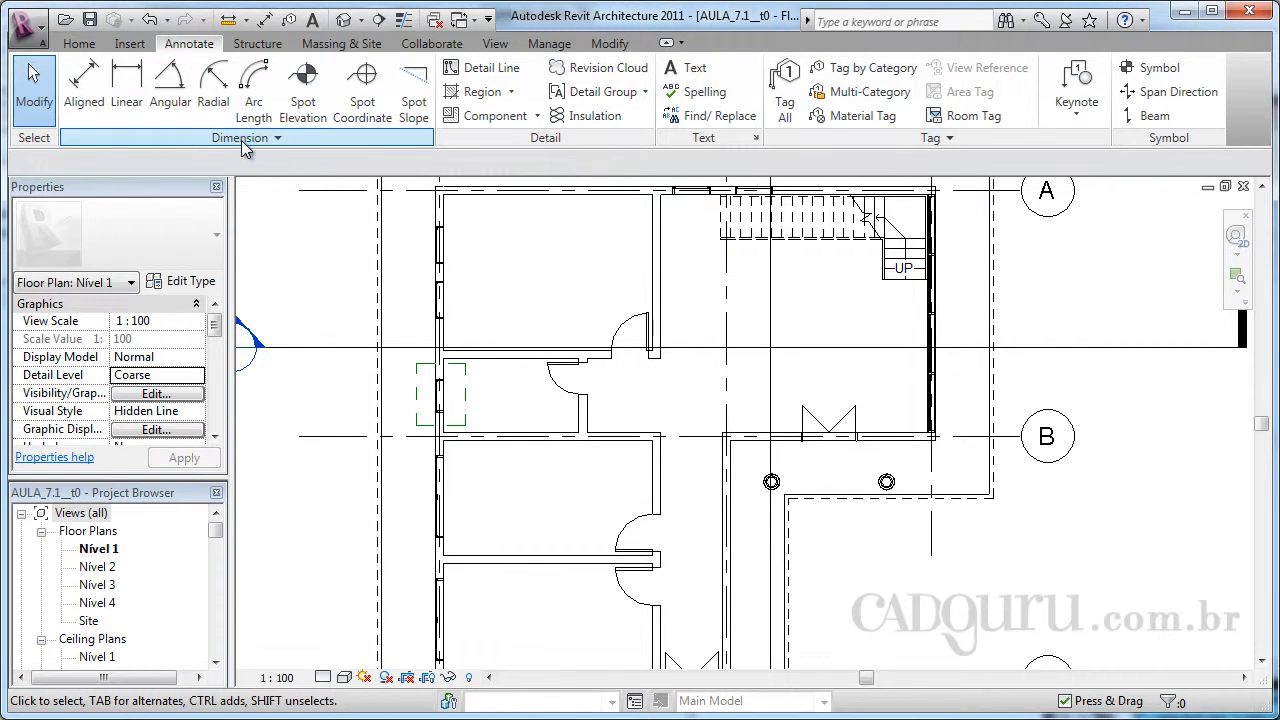
click(88, 83)
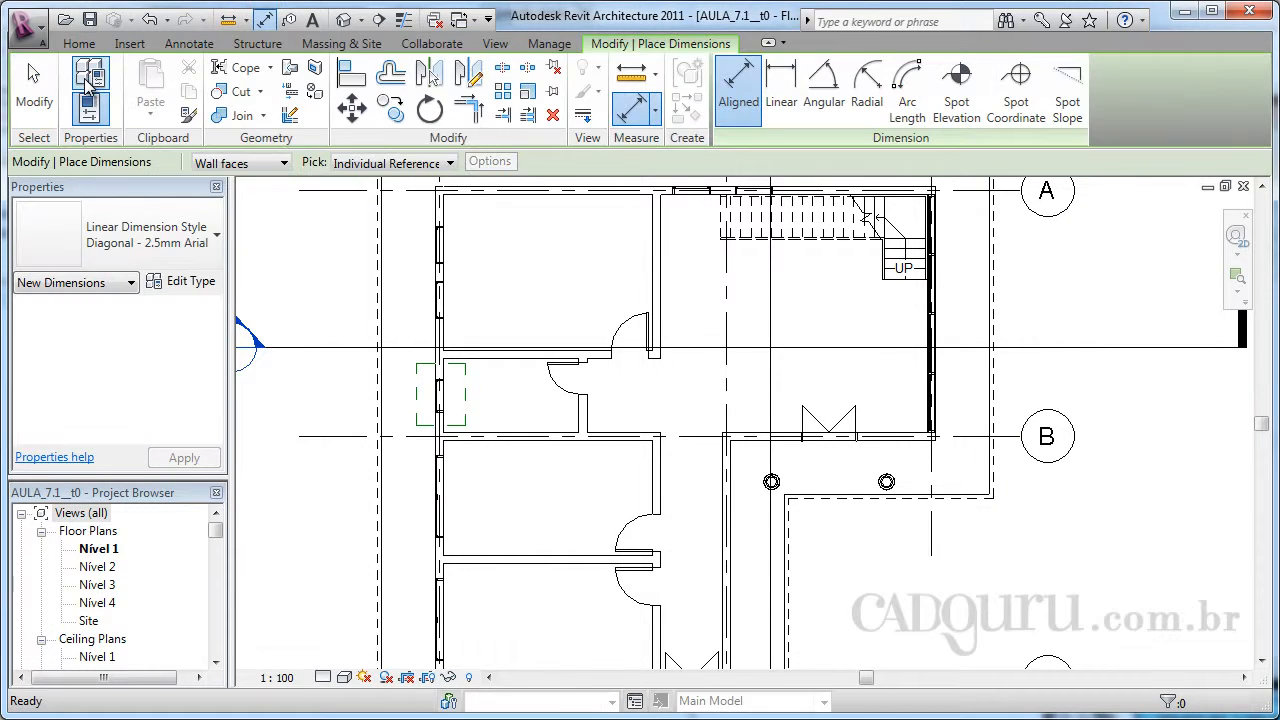
click(233, 166)
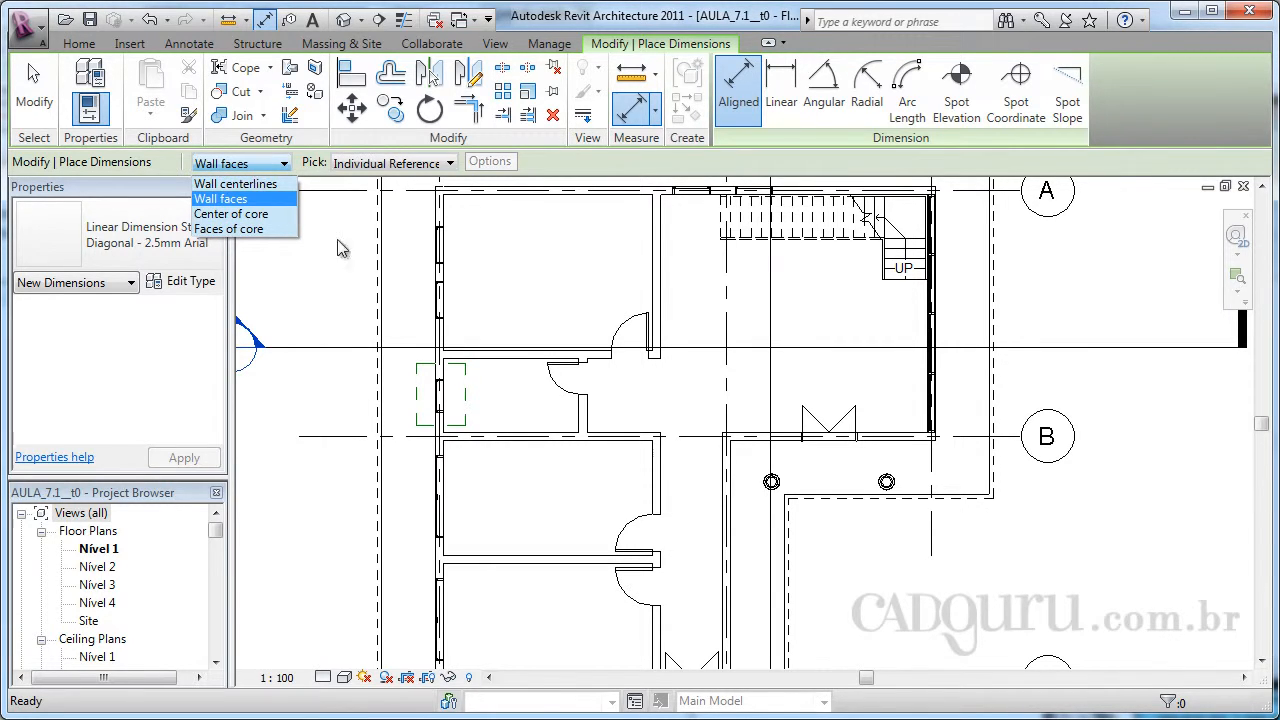
key(Down)
key(Down)
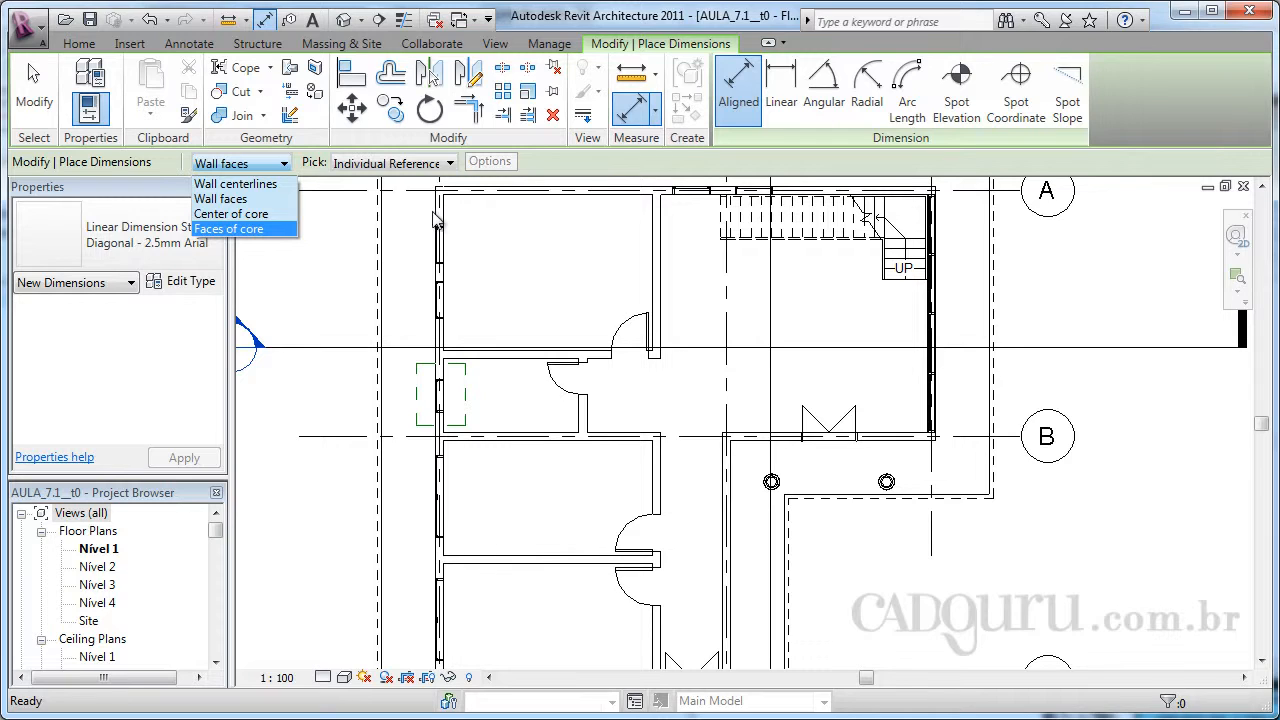
click(243, 200)
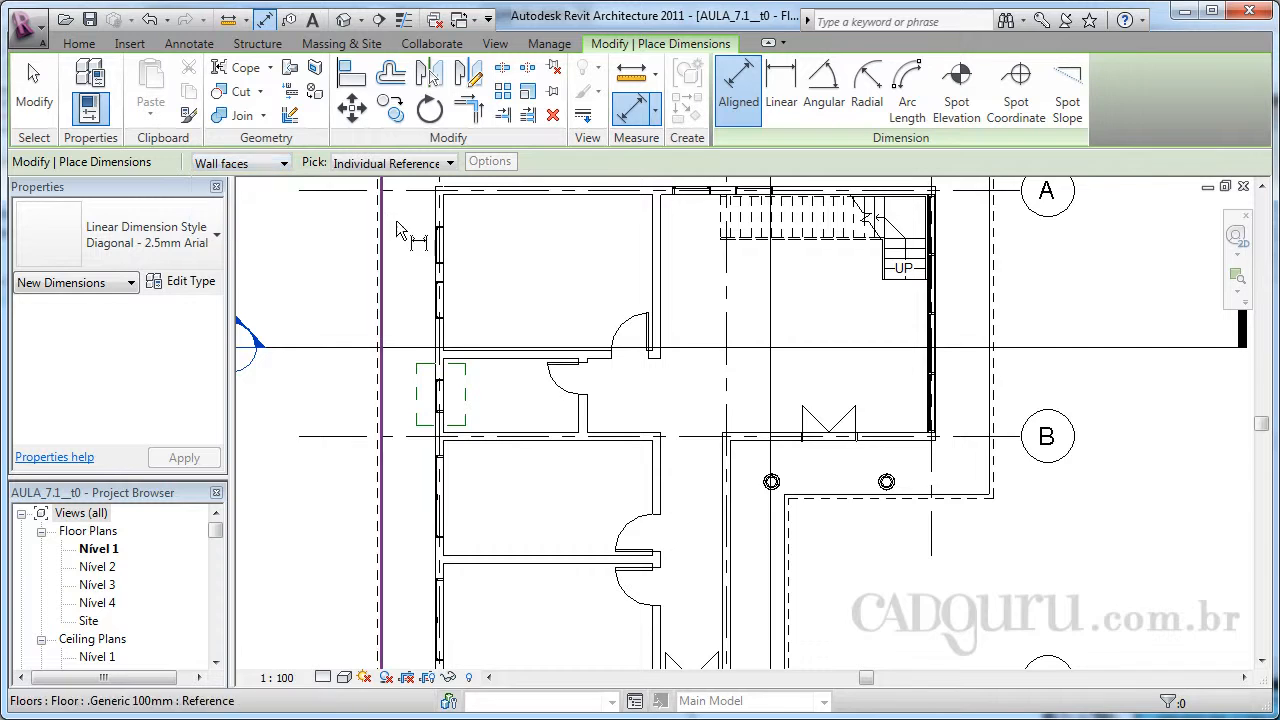
Step: Switch the Aligned dimension's wall reference to Wall centerlines at the upper-left corner, and restore Wall faces
scroll(411, 343, up, 5)
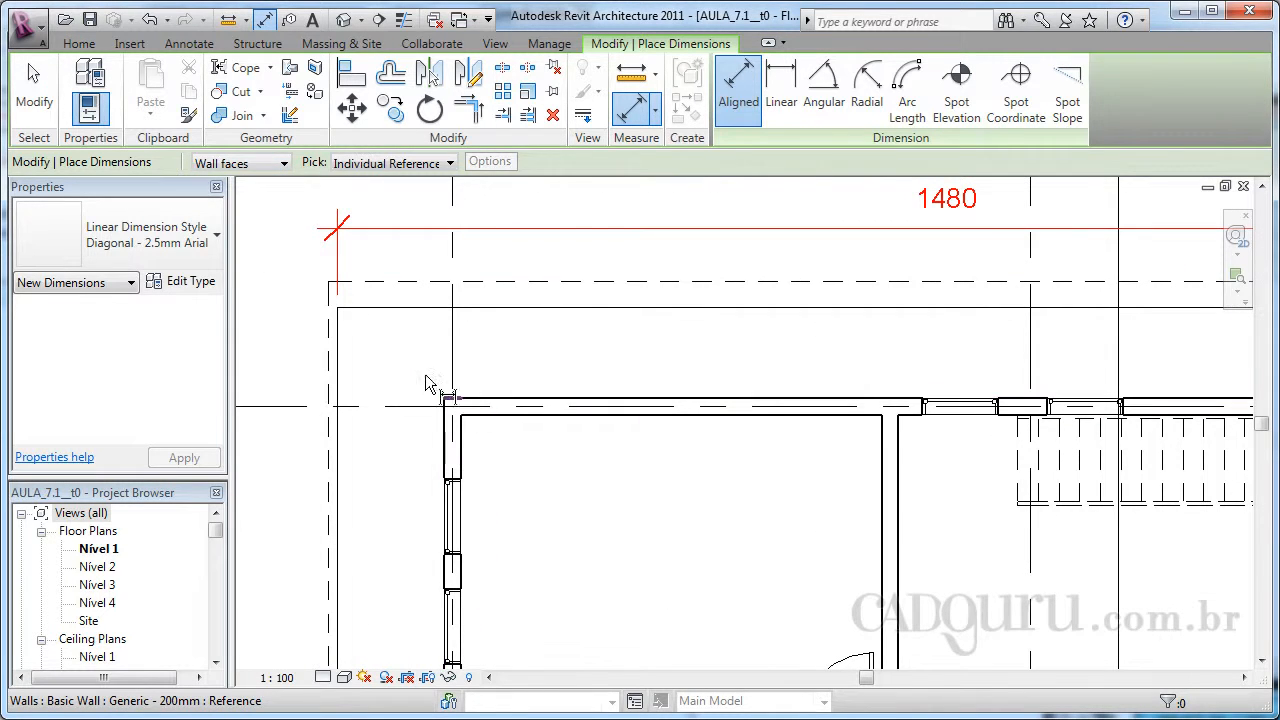
click(245, 164)
click(240, 184)
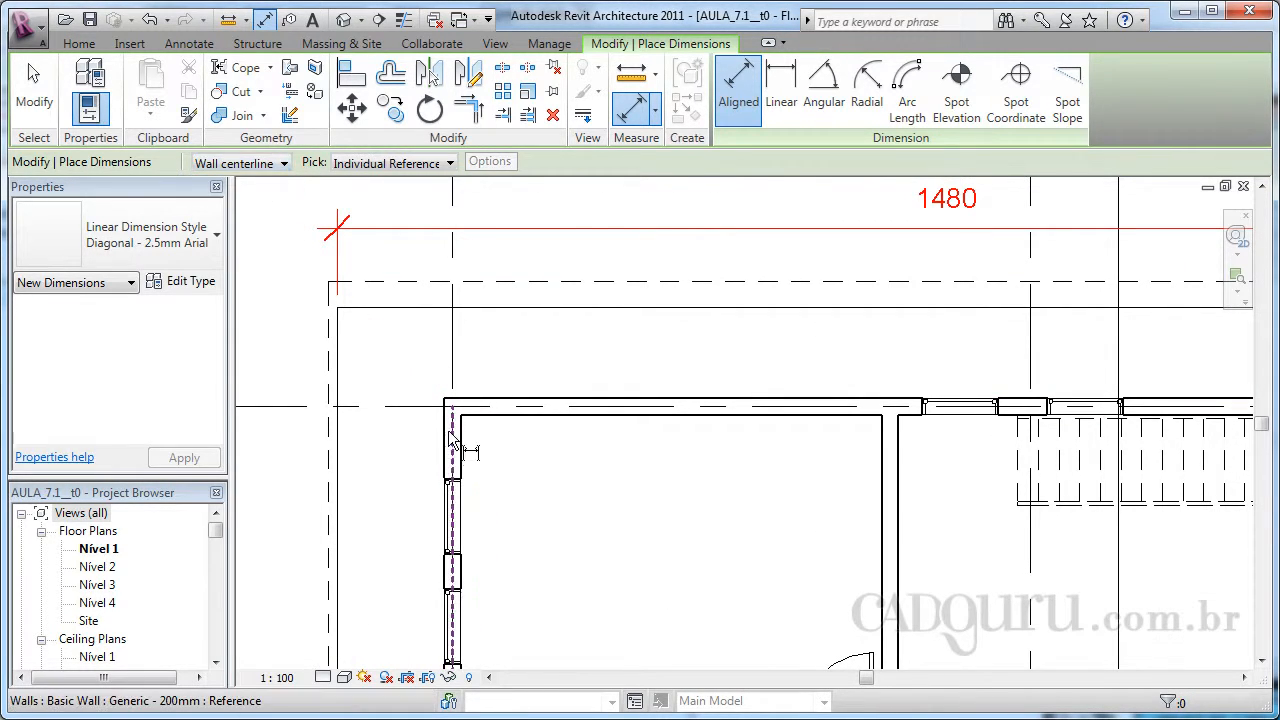
click(232, 164)
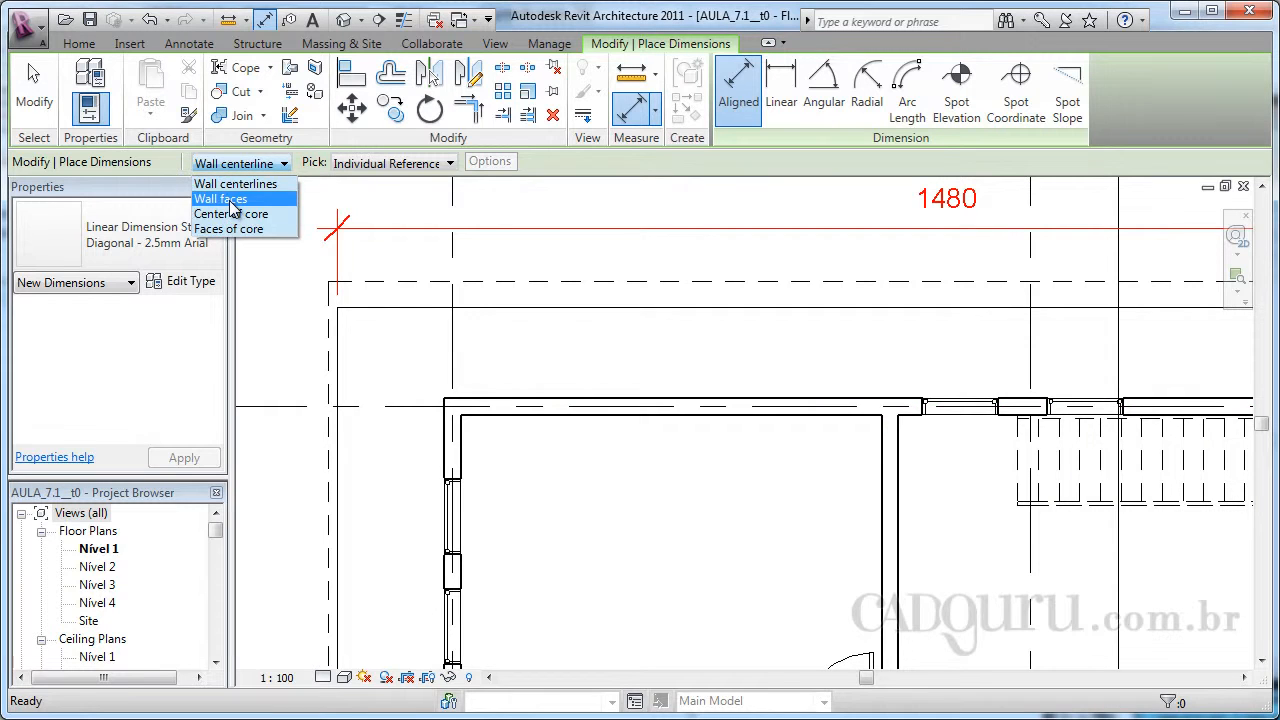
click(232, 201)
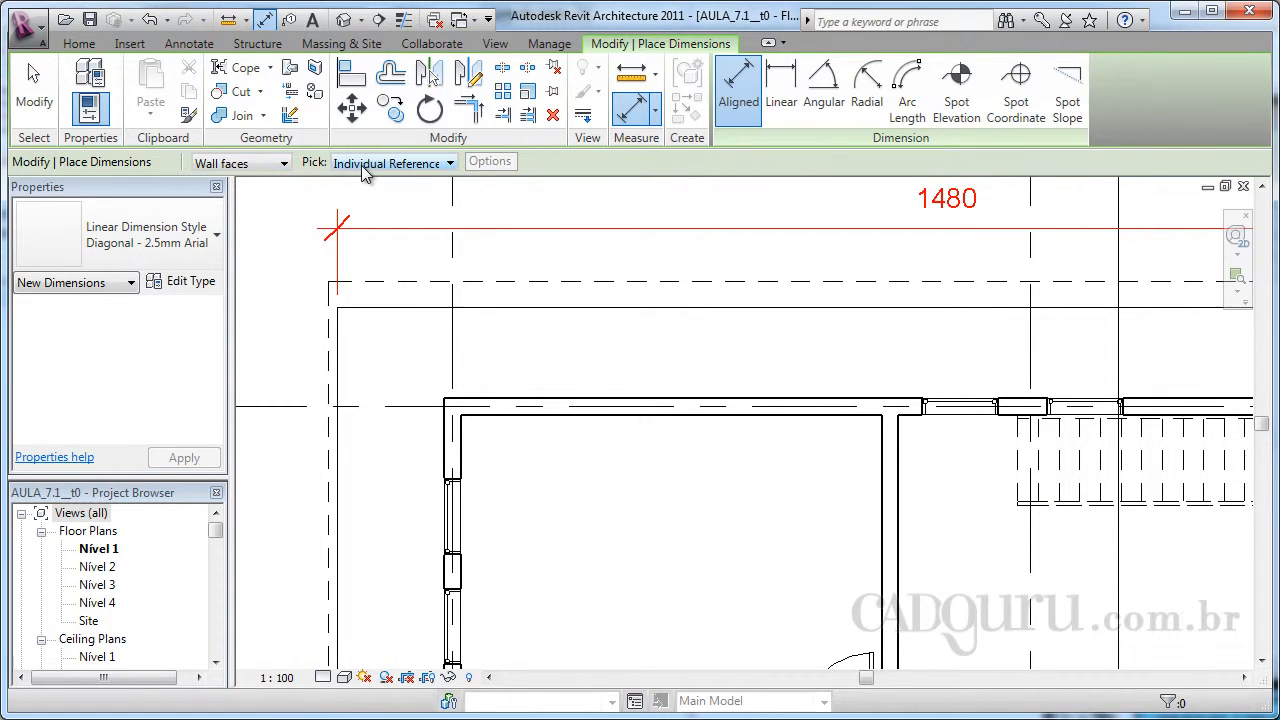
Step: Set the Aligned dimension to pick Entire Walls, with opening Widths and Intersecting Walls as automatic references
click(365, 165)
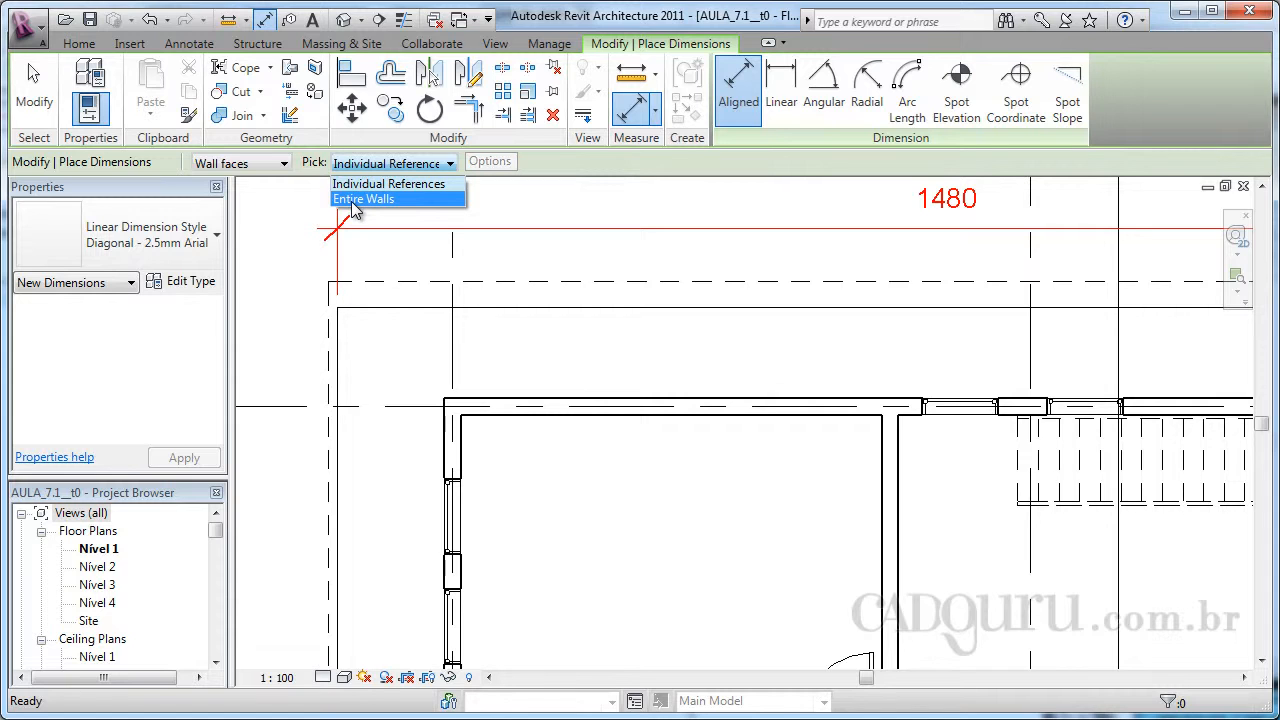
click(355, 200)
click(491, 161)
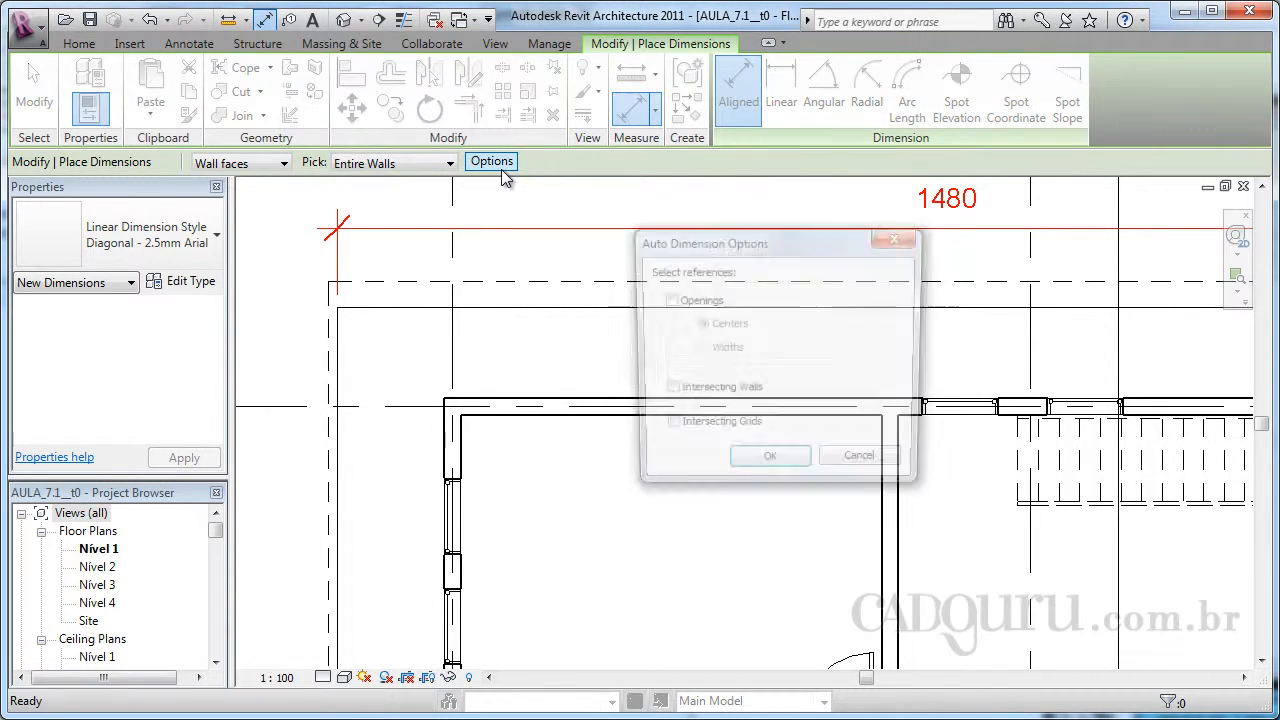
key(Escape)
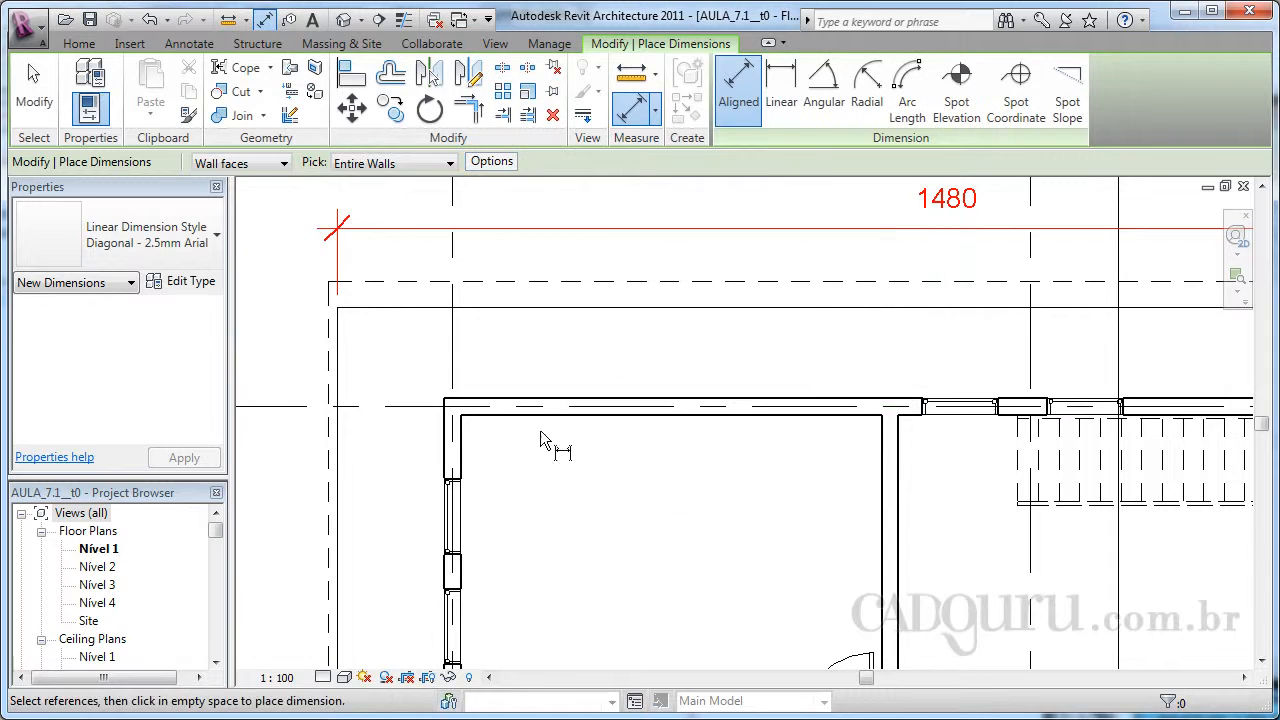
scroll(542, 431, down, 3)
middle_drag(546, 546, 487, 333)
click(491, 161)
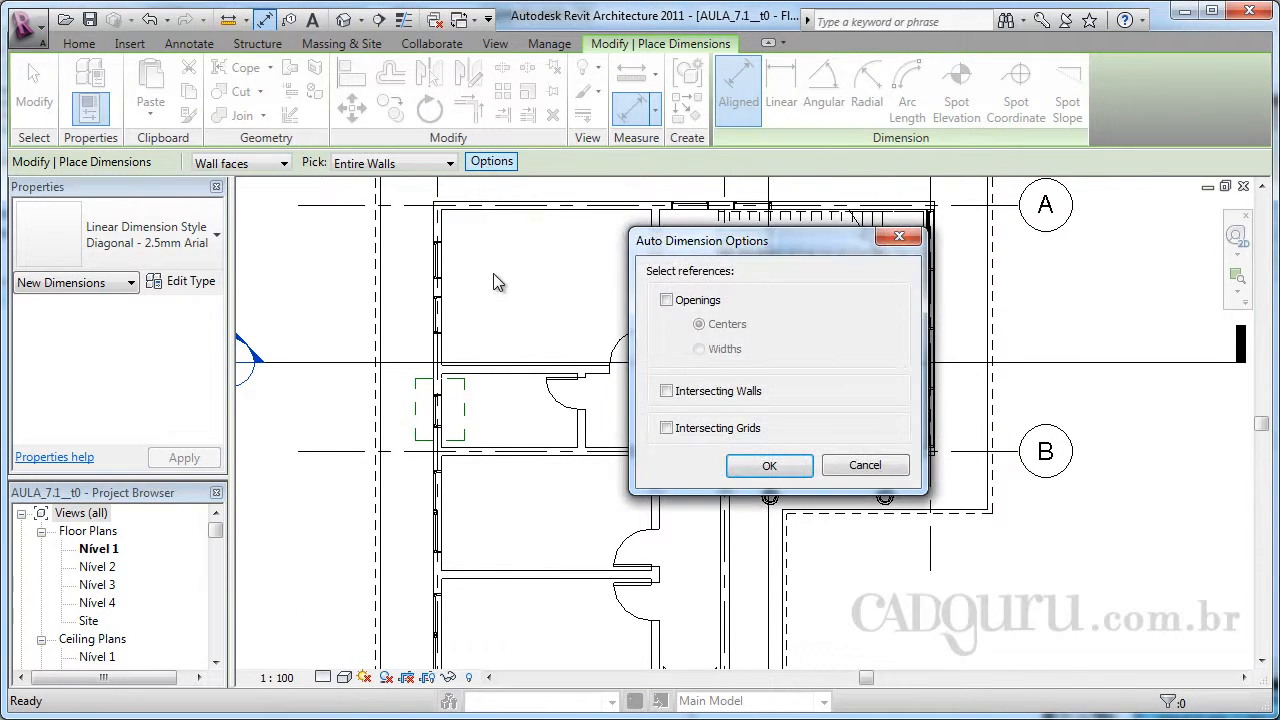
click(666, 300)
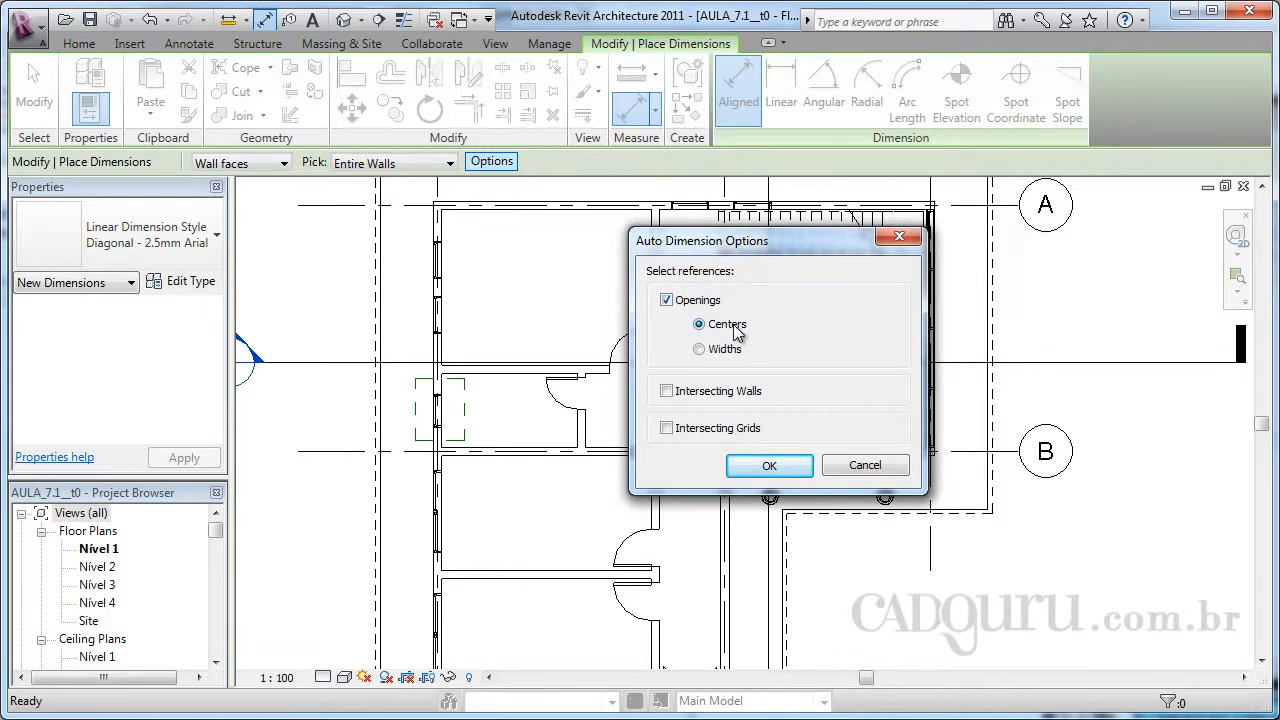
click(704, 354)
click(766, 468)
Step: Place an automatic dimension string just outside the full-length exterior wall along grid 1
scroll(583, 530, down, 2)
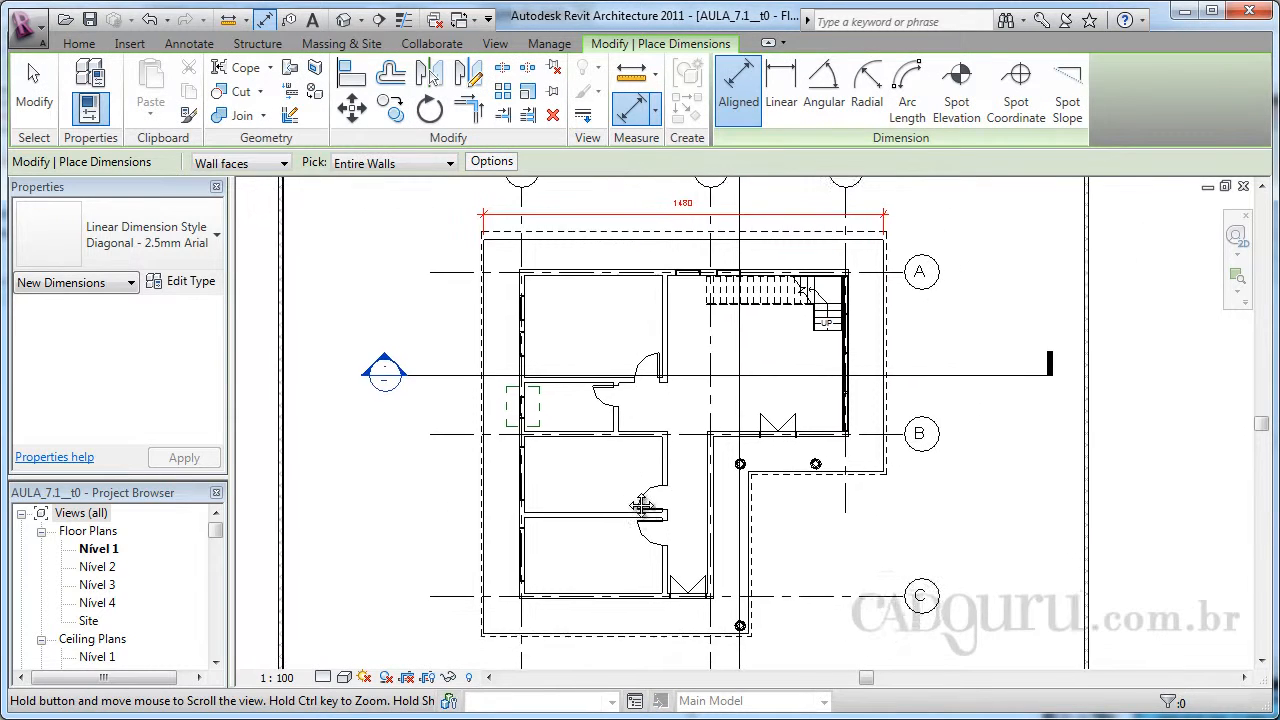
scroll(582, 530, up, 1)
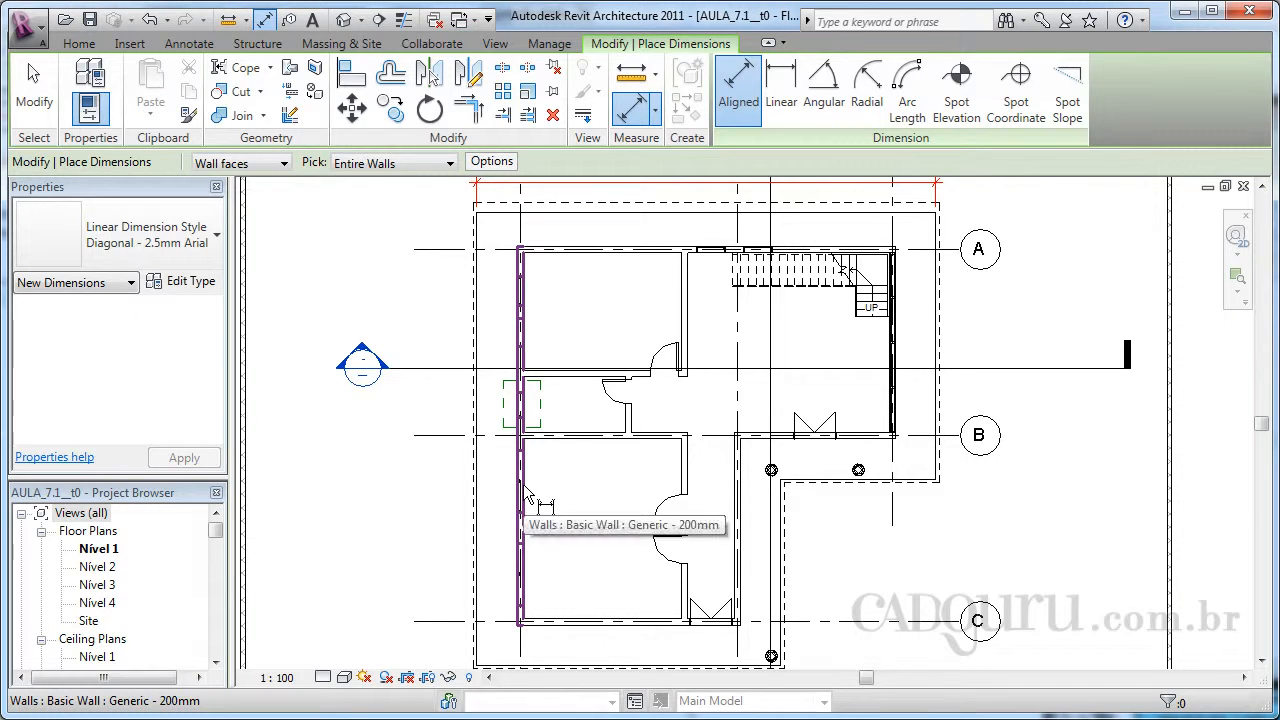
click(525, 490)
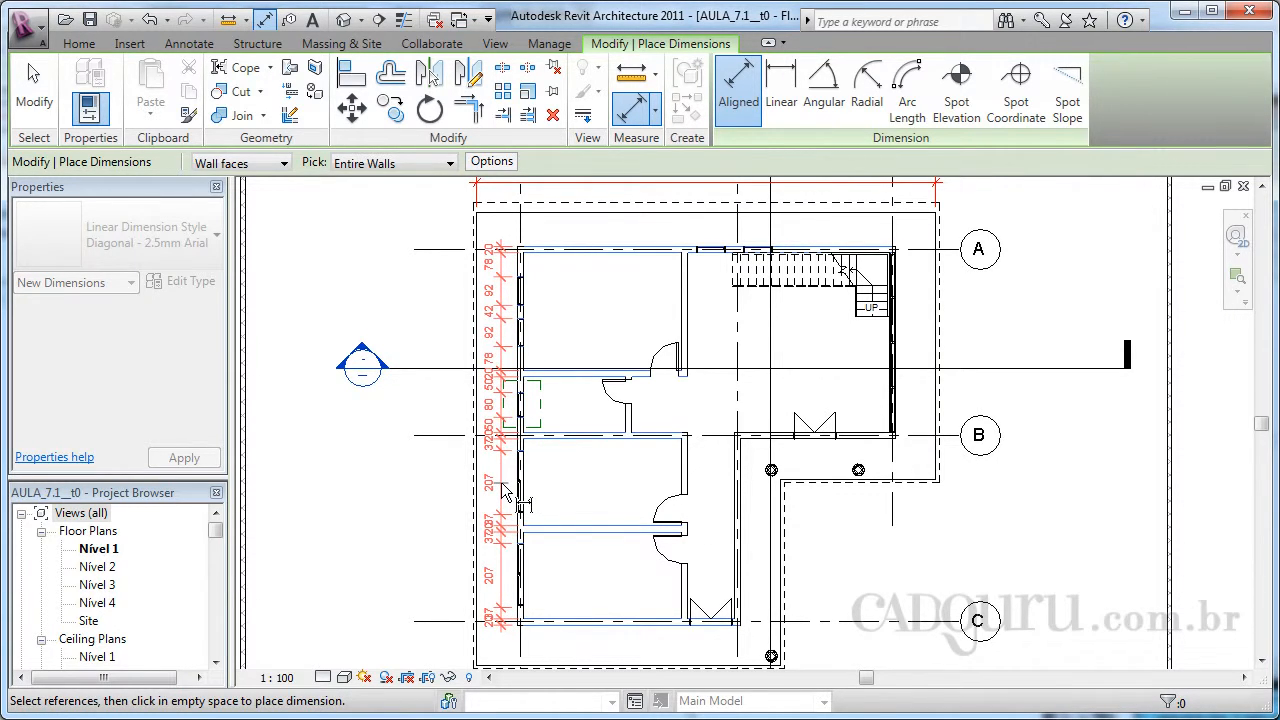
click(503, 490)
Step: Place an automatic dimension string above the exterior wall along grid A, removing the invalid references
scroll(557, 449, up, 1)
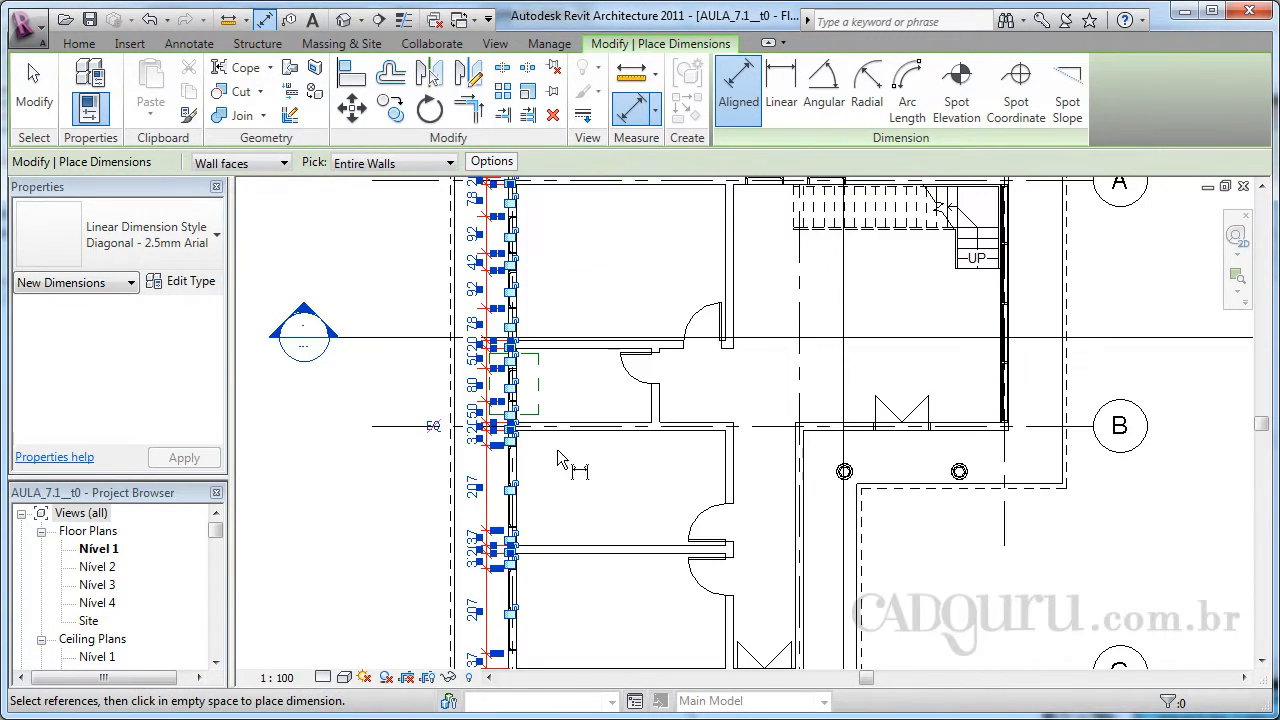
scroll(556, 528, down, 1)
middle_drag(556, 528, 483, 657)
scroll(509, 471, up, 1)
middle_drag(509, 471, 438, 526)
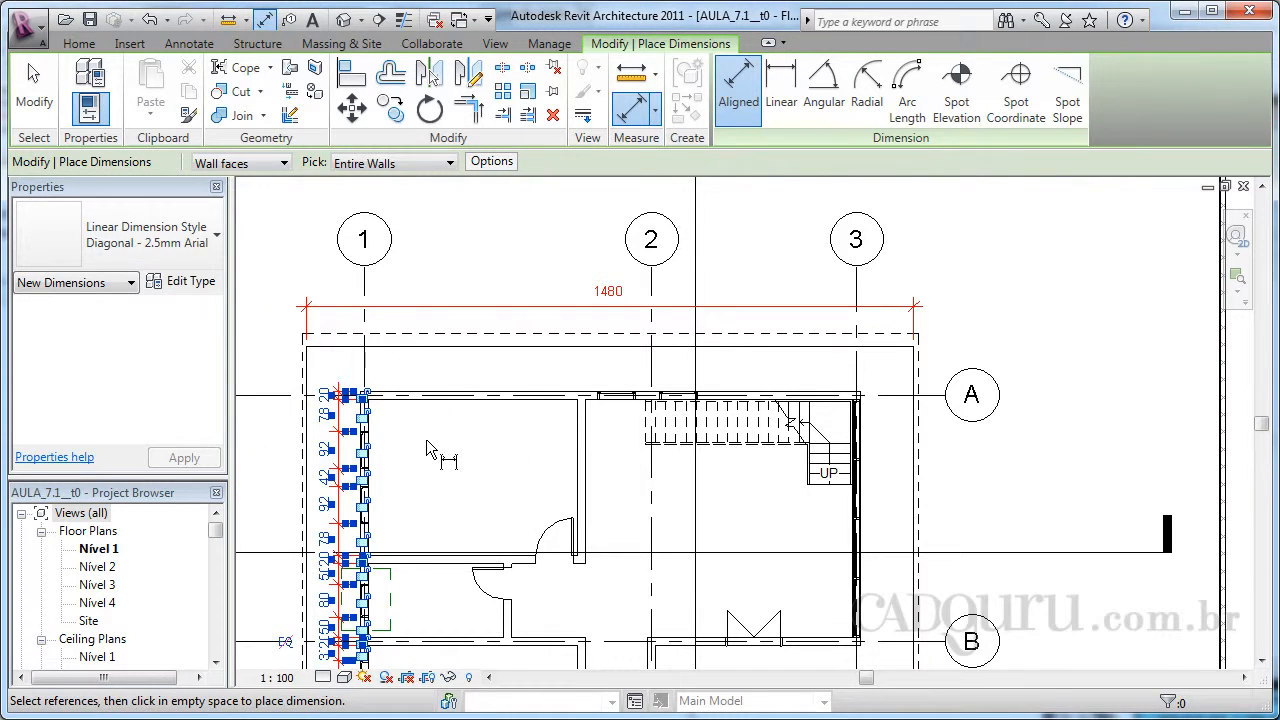
click(418, 388)
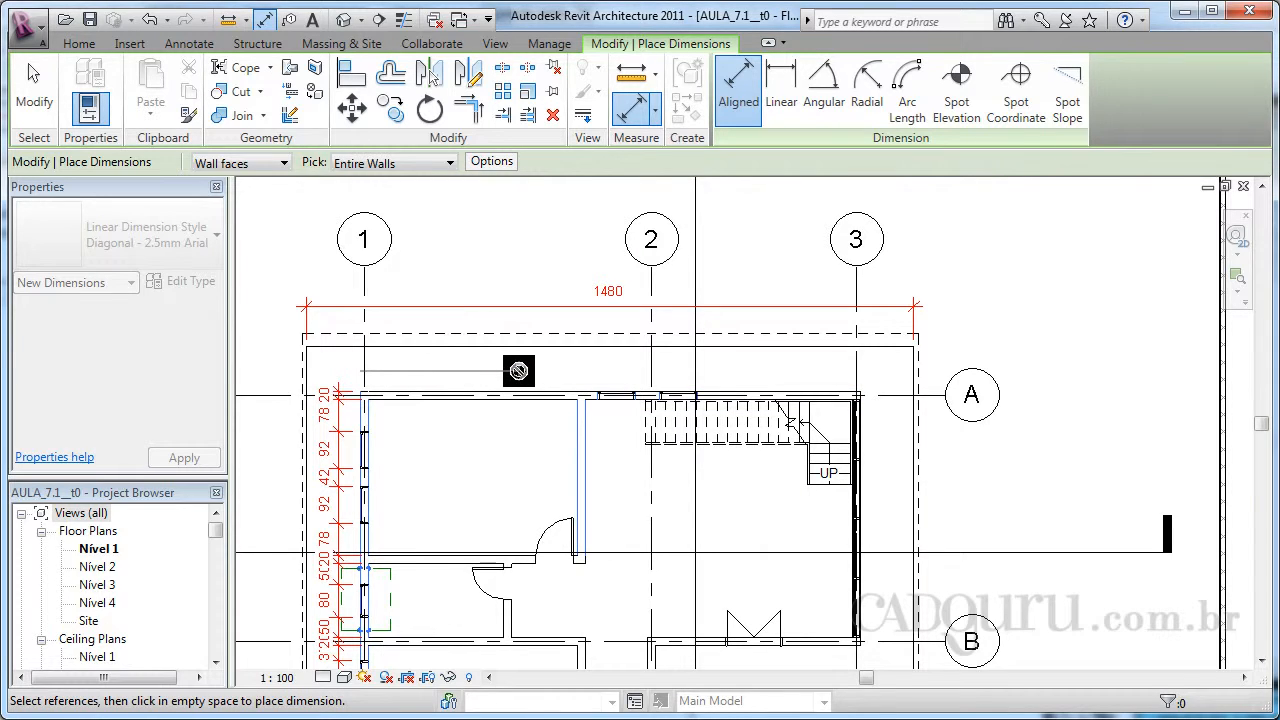
click(519, 373)
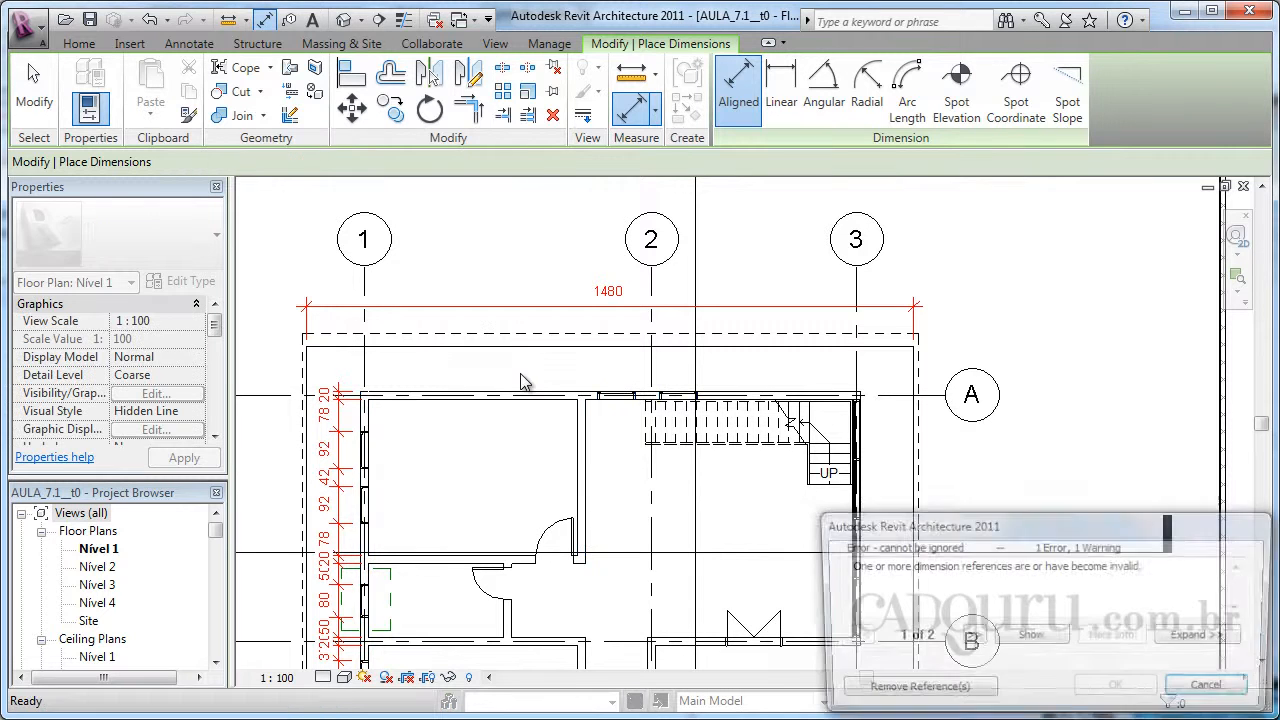
drag(893, 544, 785, 450)
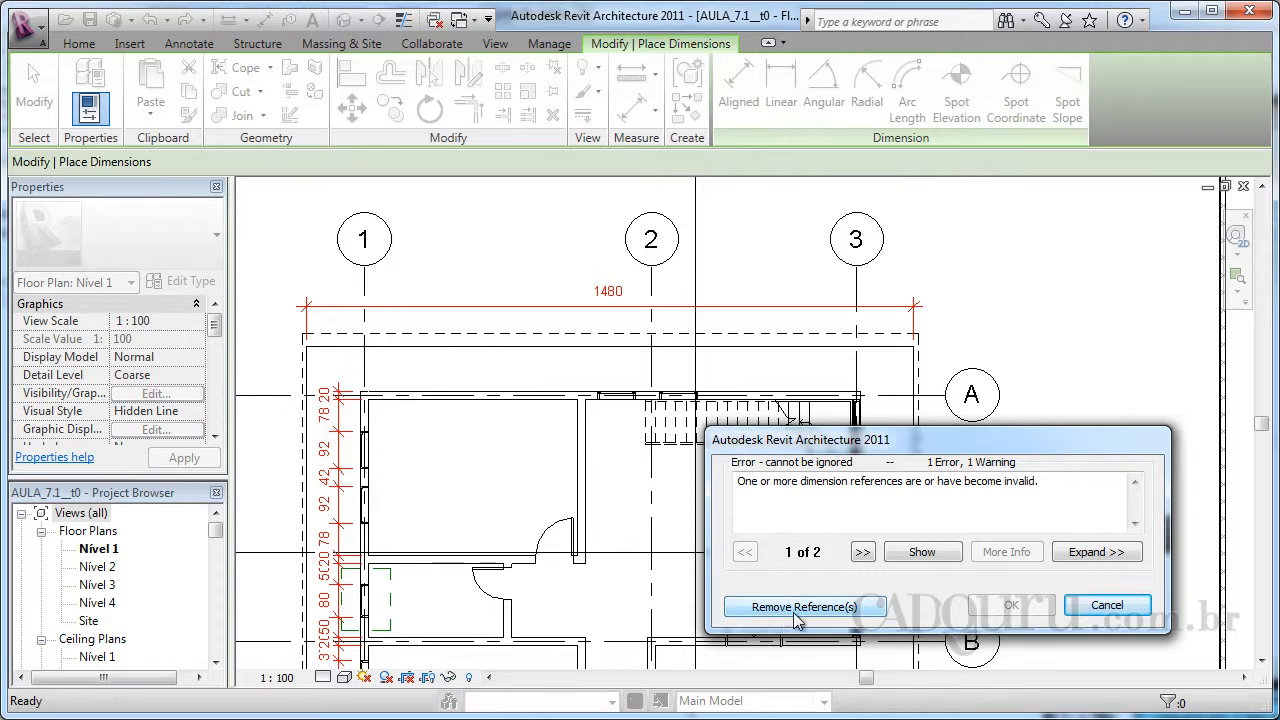
drag(875, 453, 945, 462)
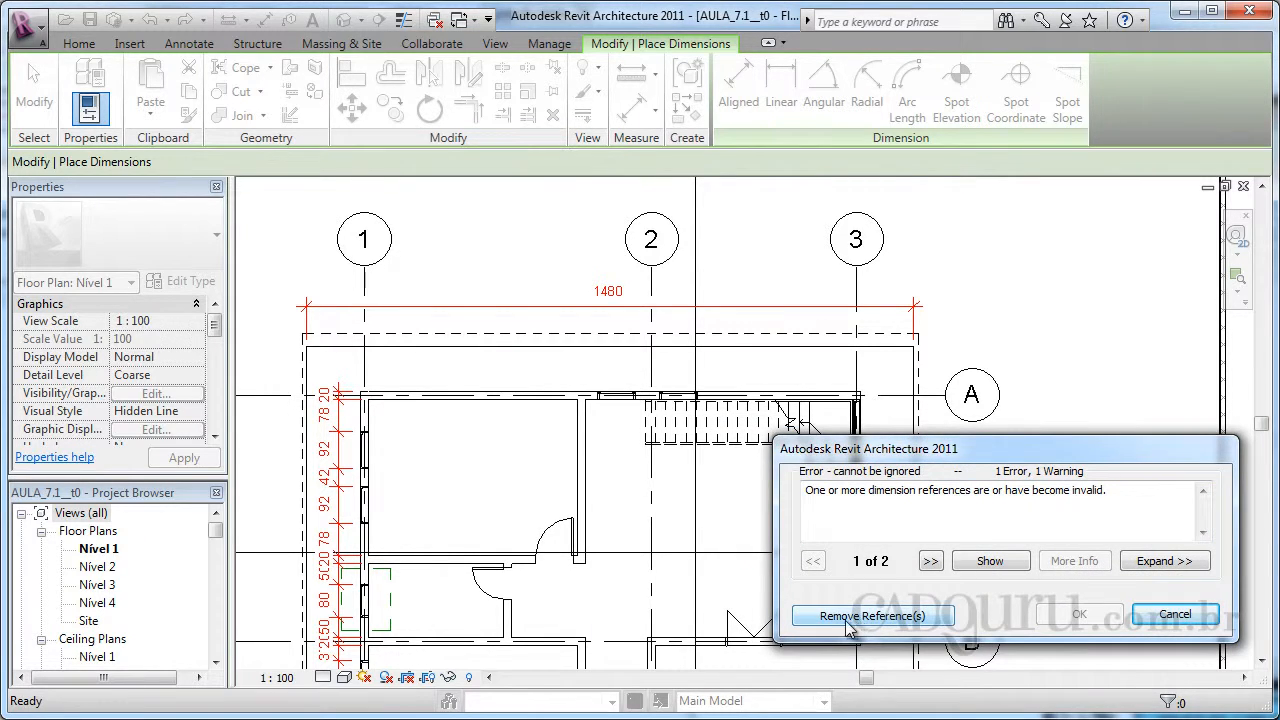
click(888, 616)
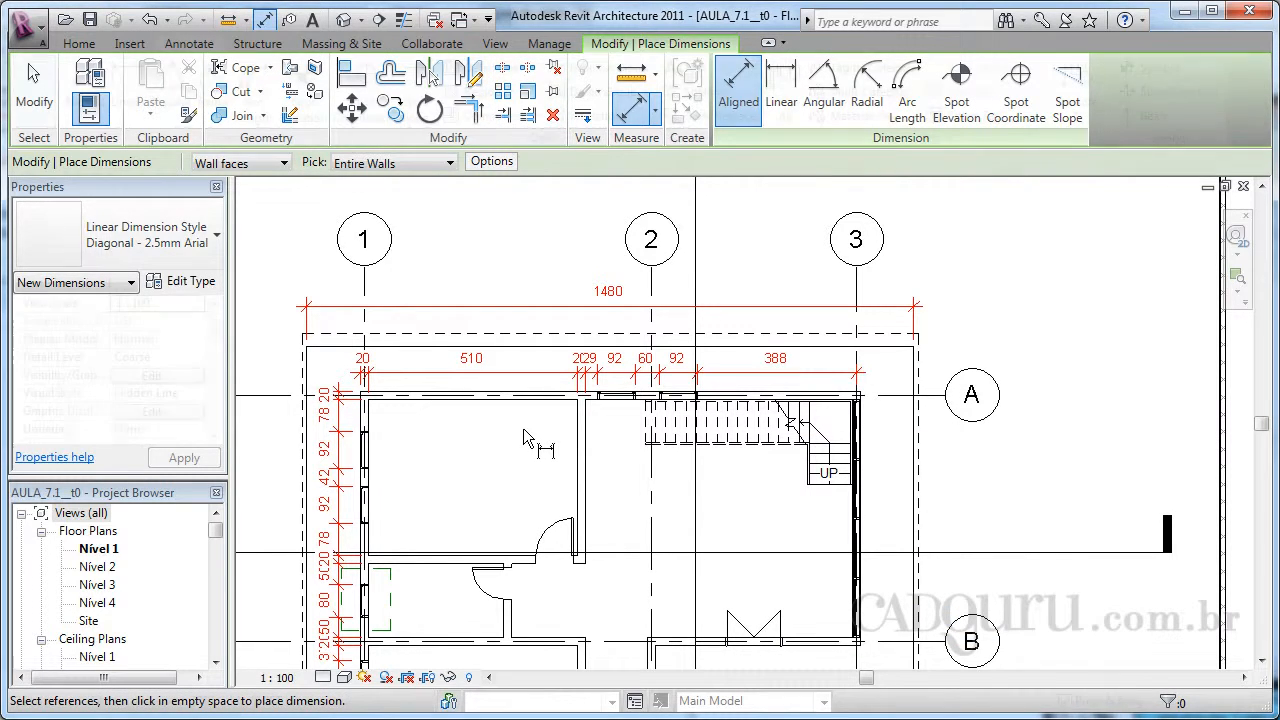
key(Escape)
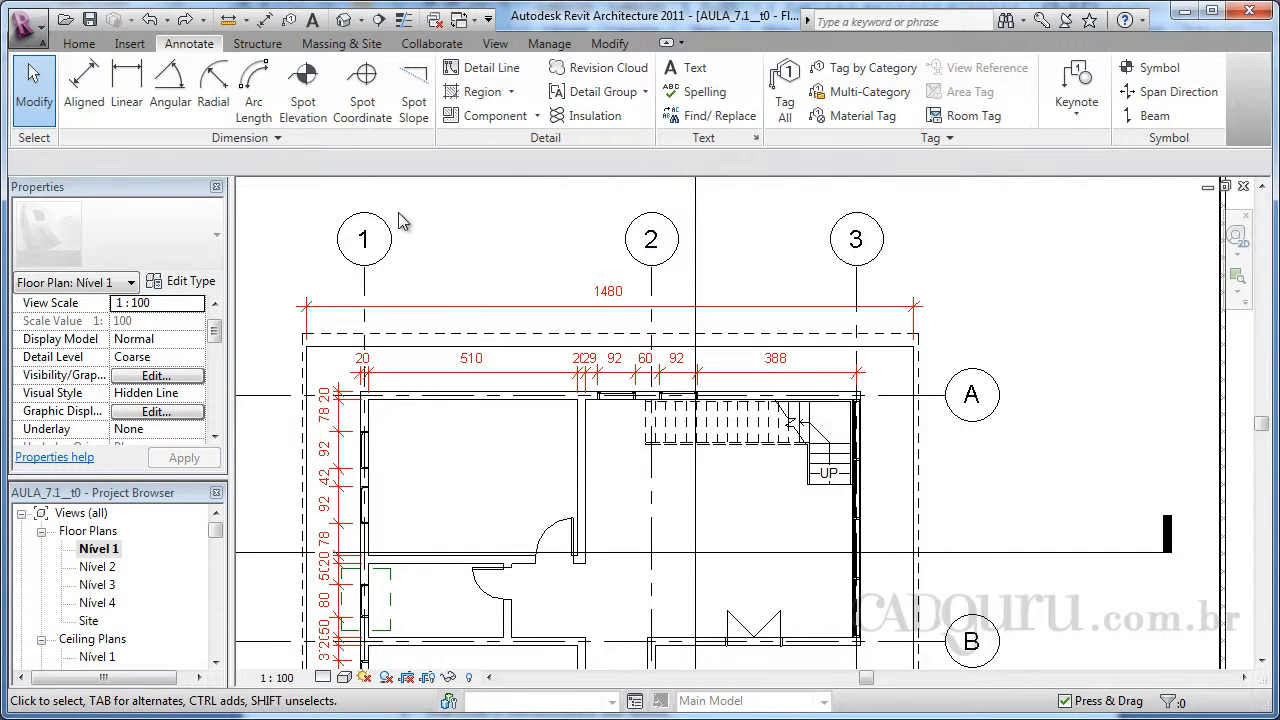
Step: Place a Spot Elevation with leader and shoulder on the inner window edge of the small room between grids A and B
click(308, 110)
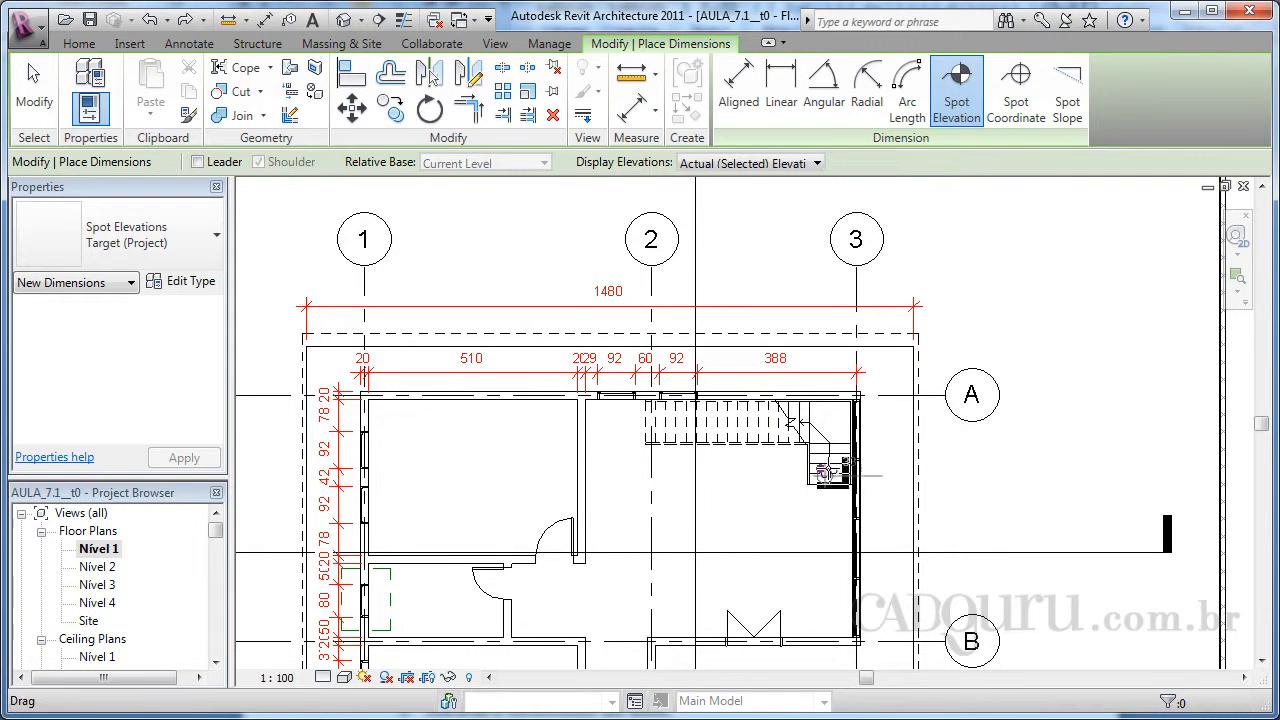
scroll(833, 433, up, 4)
scroll(820, 412, down, 5)
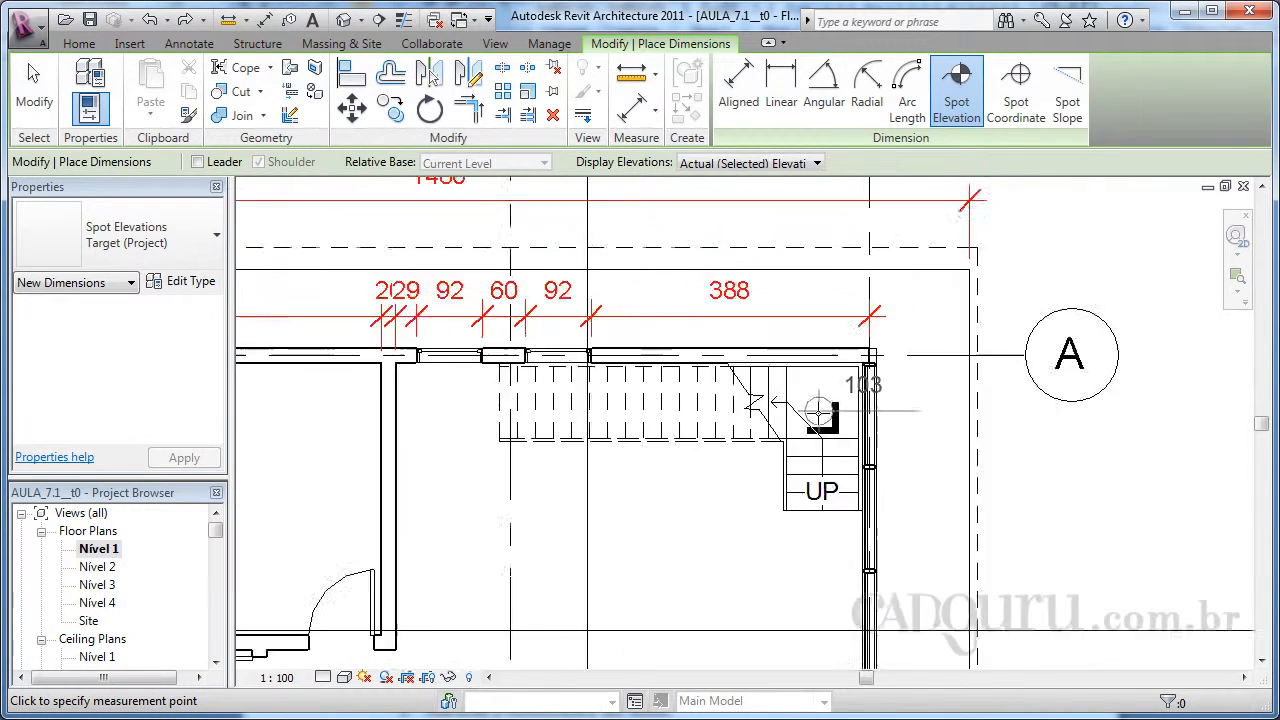
middle_drag(380, 580, 449, 514)
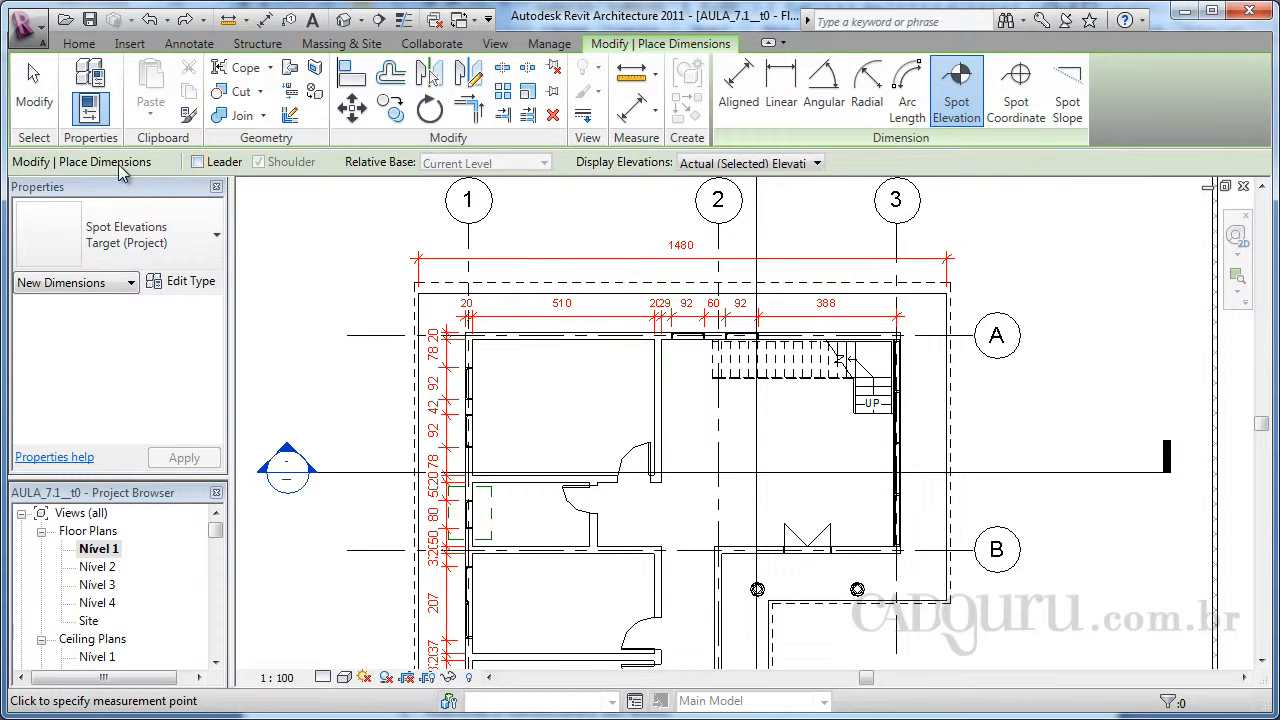
click(197, 162)
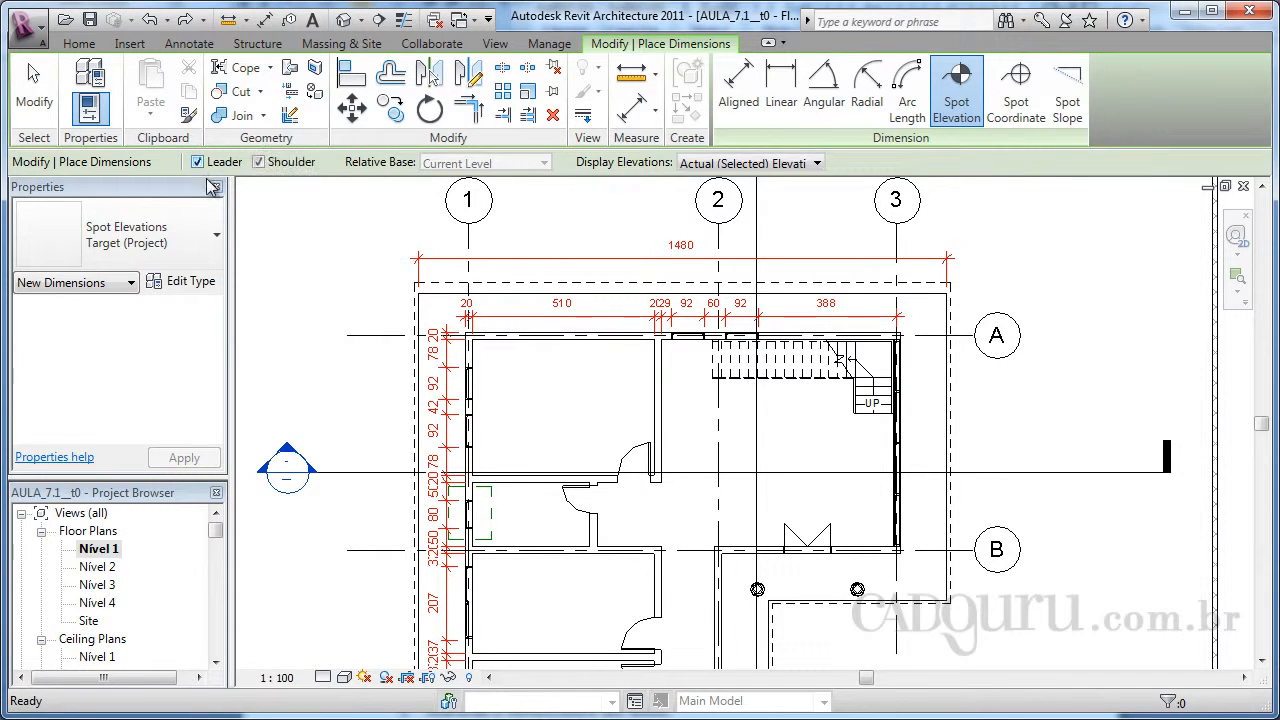
scroll(485, 515, up, 5)
middle_drag(481, 531, 490, 490)
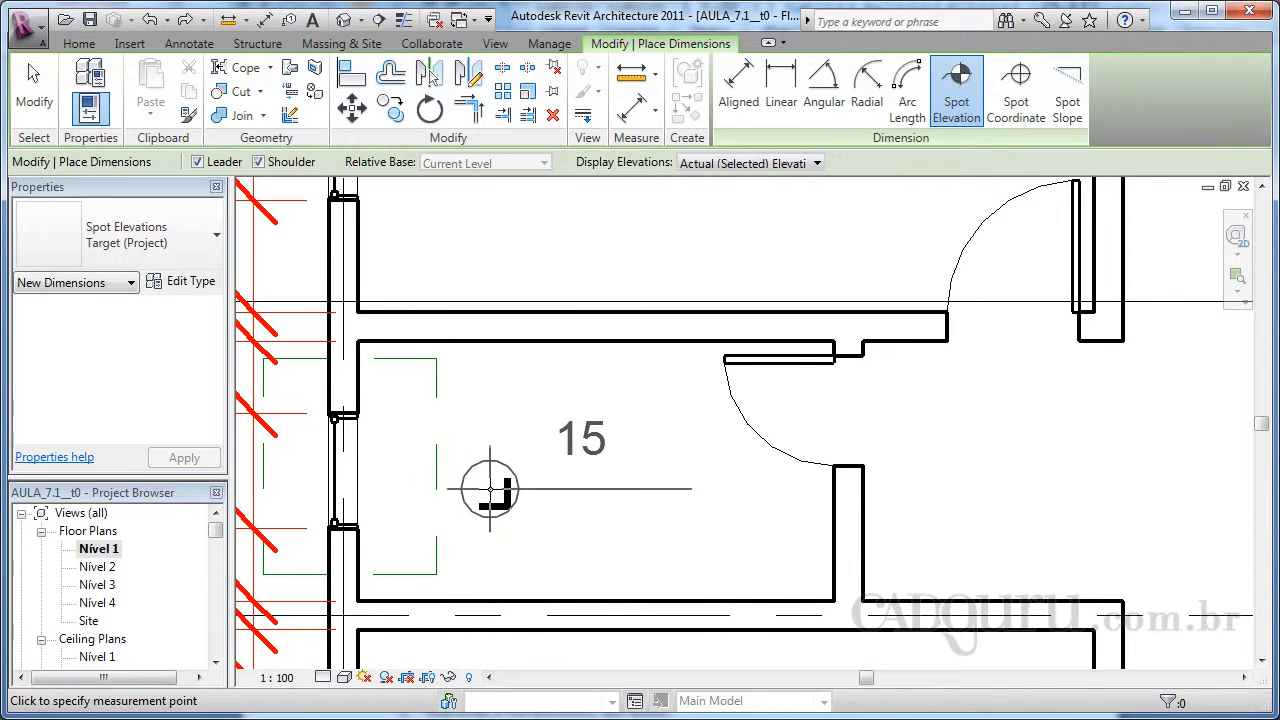
click(357, 495)
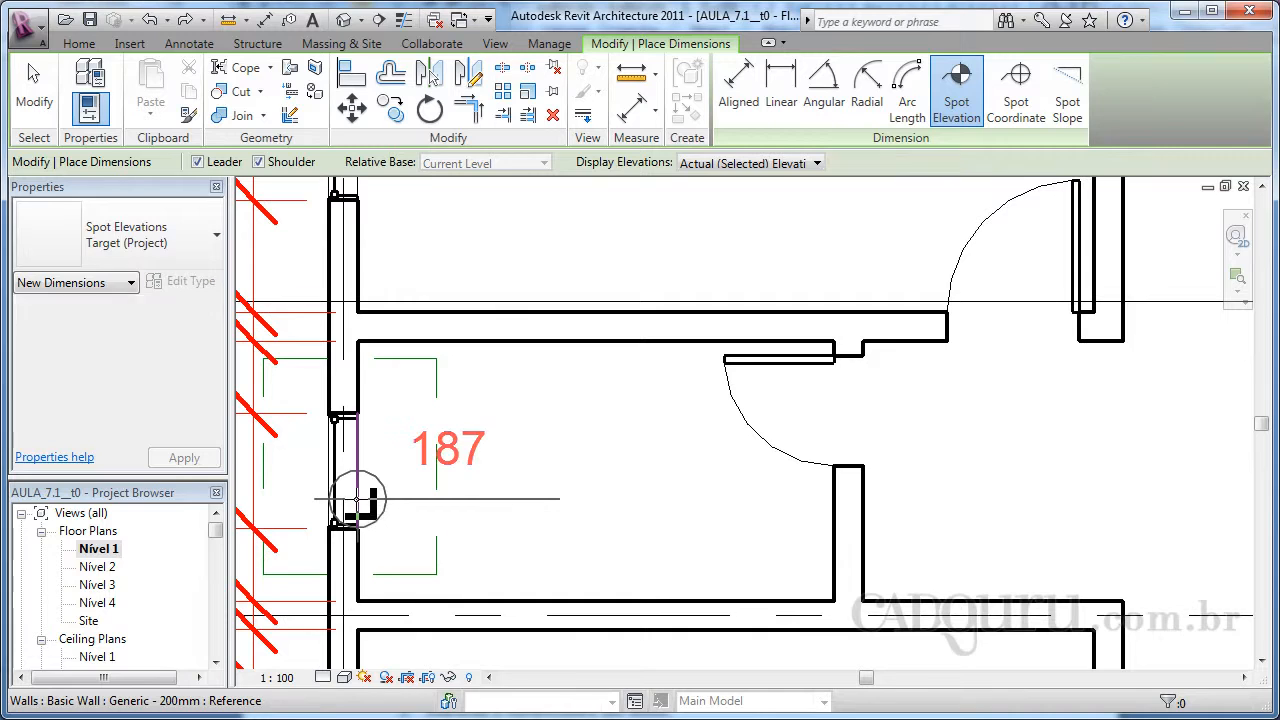
click(513, 423)
Step: Turn off the leader and place Spot Elevations on the floors of the stair room and the upper-left room
scroll(543, 429, down, 2)
middle_drag(543, 429, 287, 526)
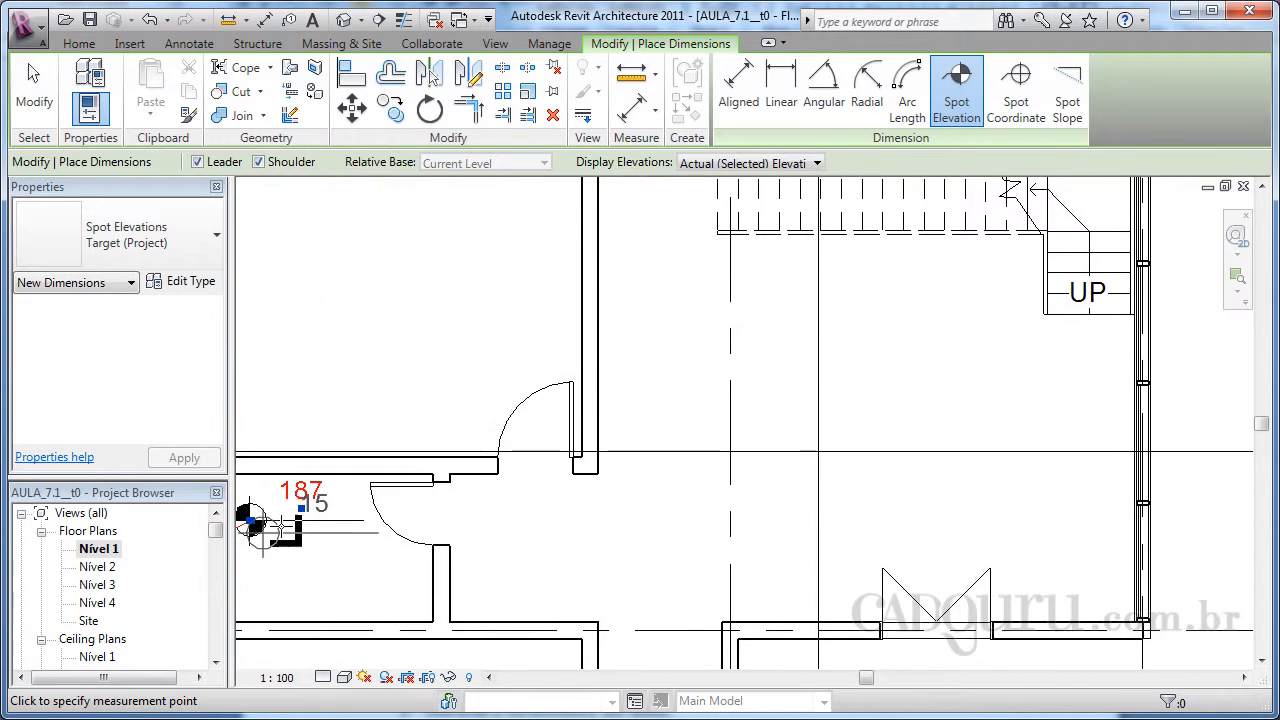
middle_drag(528, 538, 602, 558)
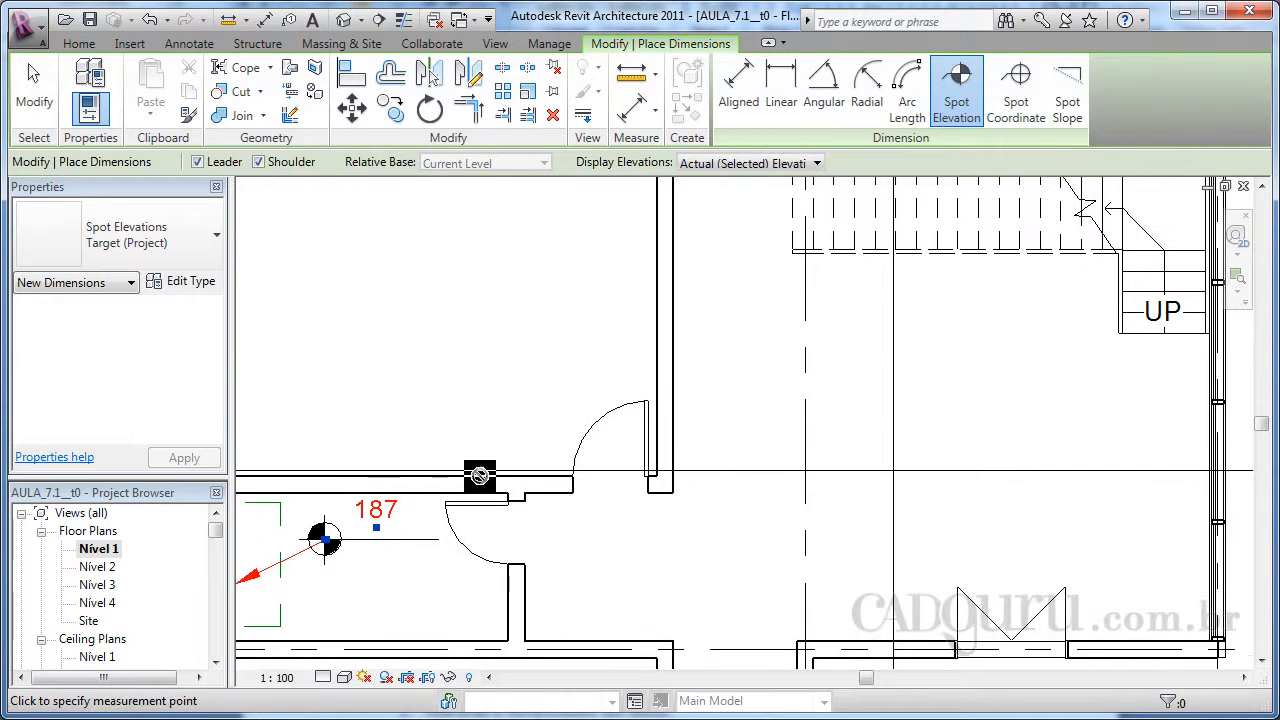
click(197, 161)
middle_drag(869, 449, 593, 451)
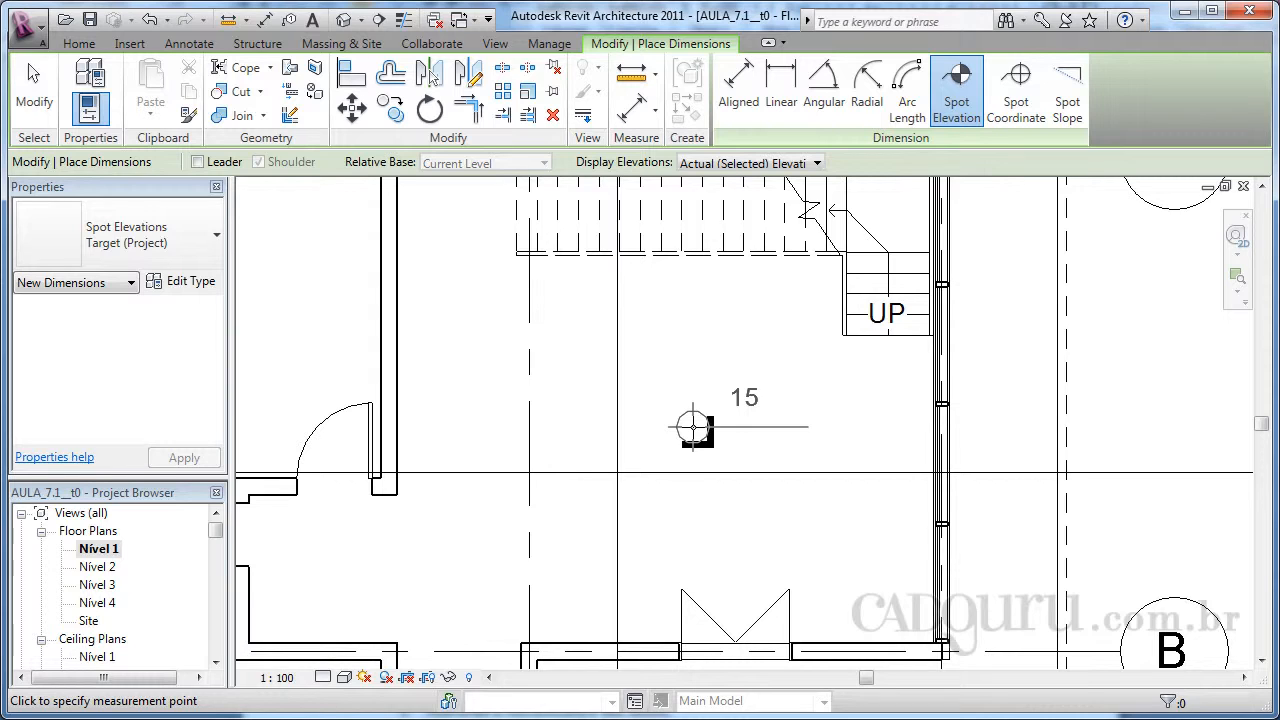
click(693, 428)
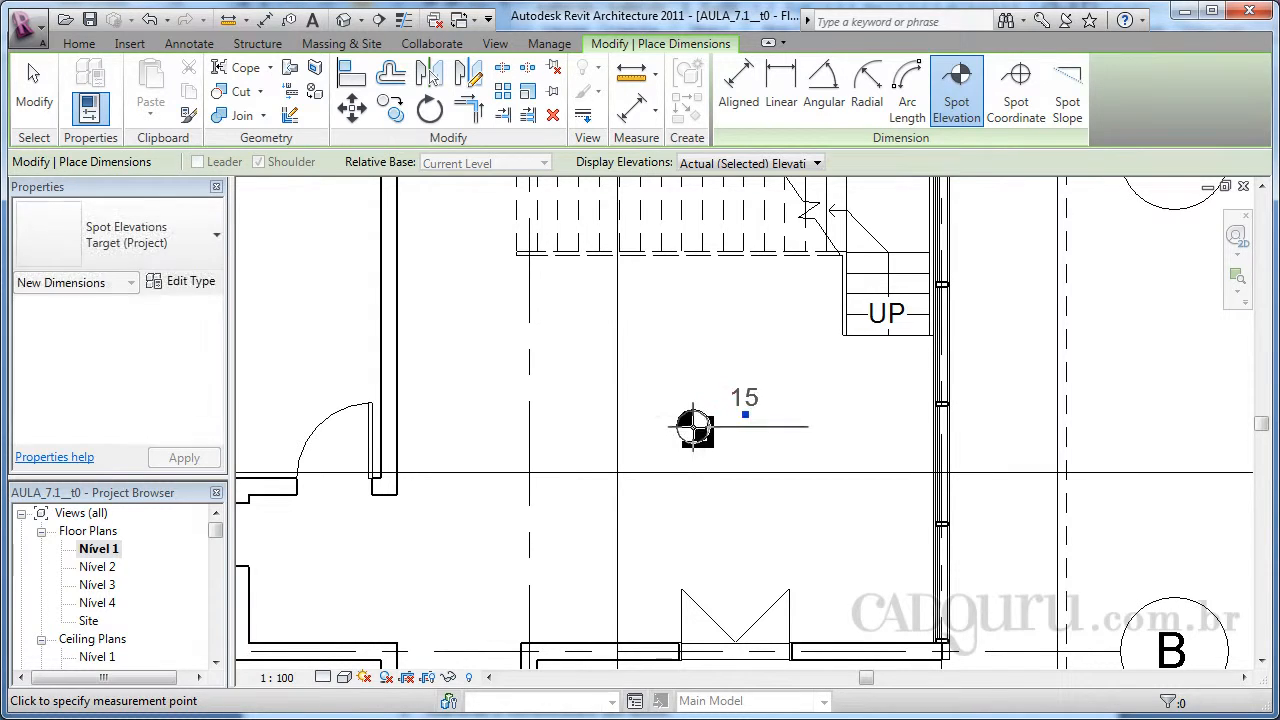
middle_drag(543, 514, 1038, 603)
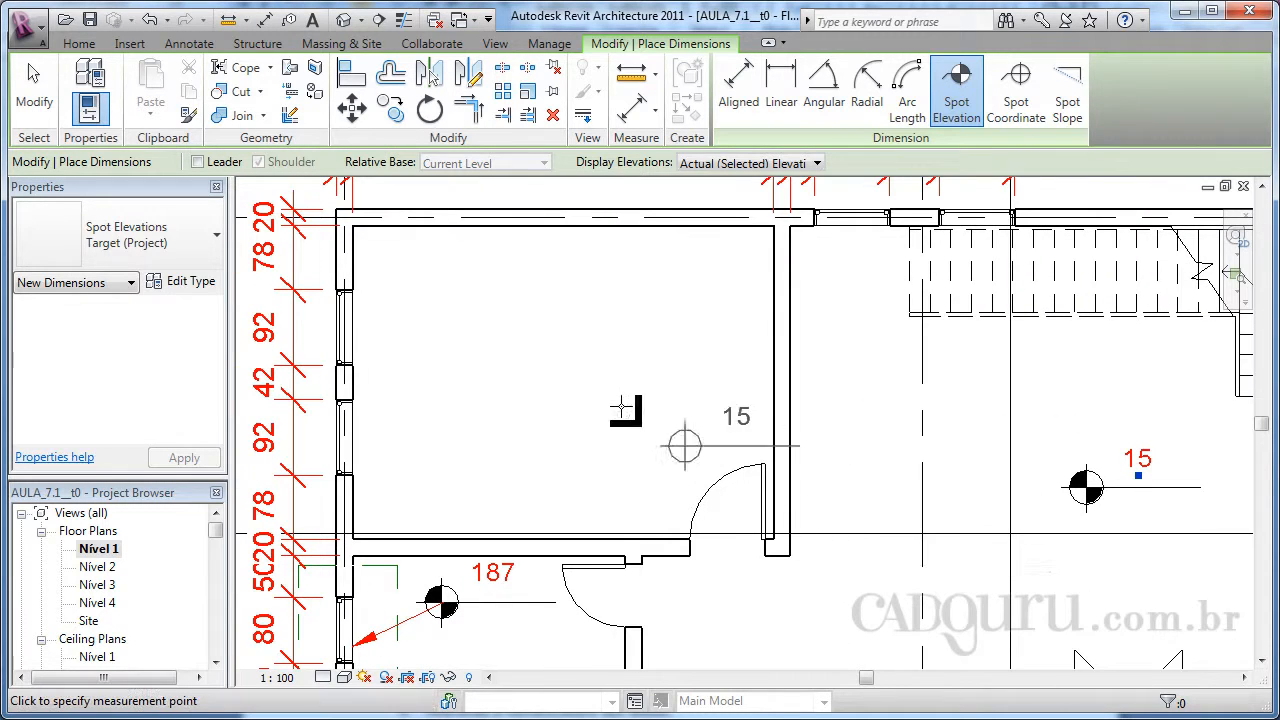
click(534, 389)
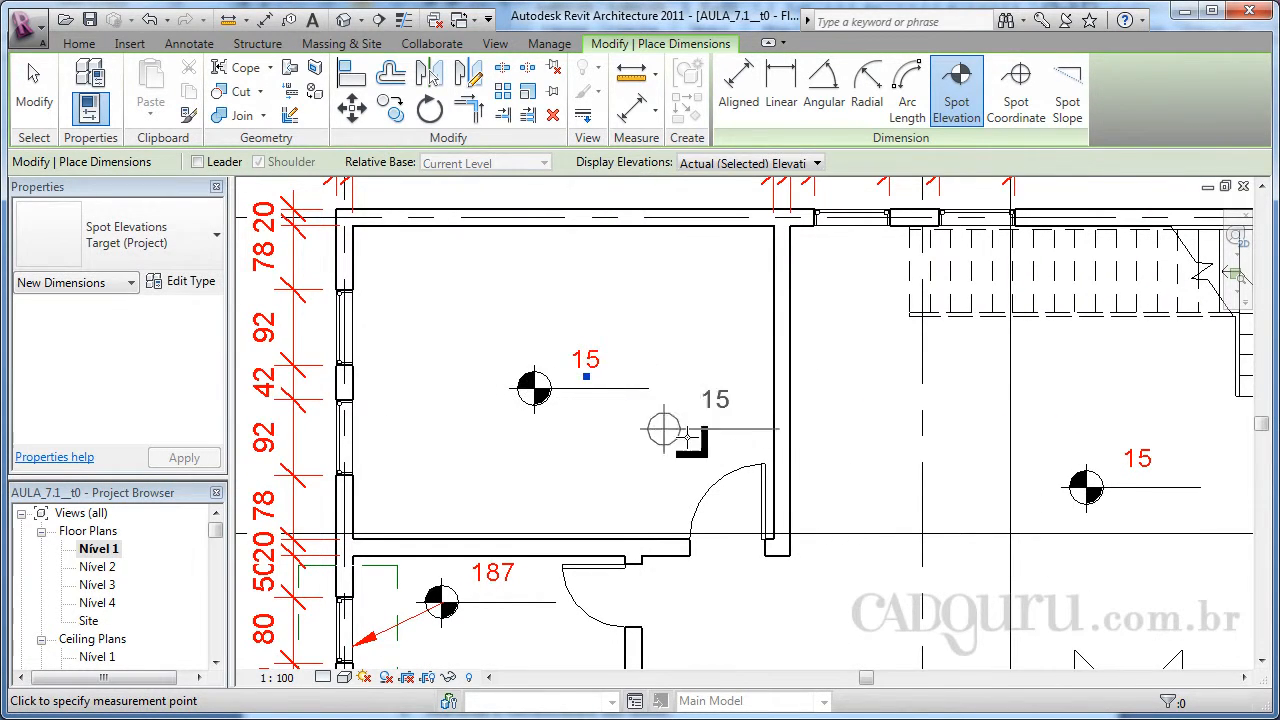
Step: Place a Spot Elevation on the exterior floor just outside the building corner at grids A and 3
middle_drag(600, 451, 362, 497)
scroll(832, 288, up, 3)
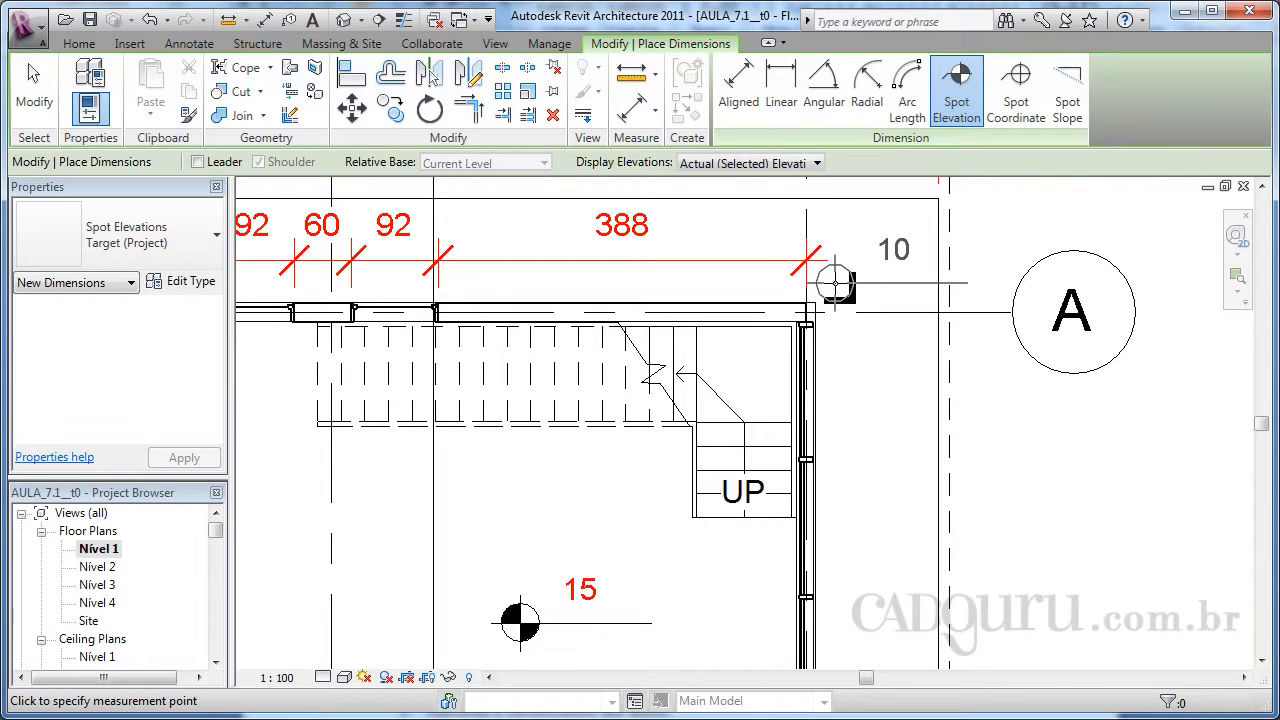
click(834, 284)
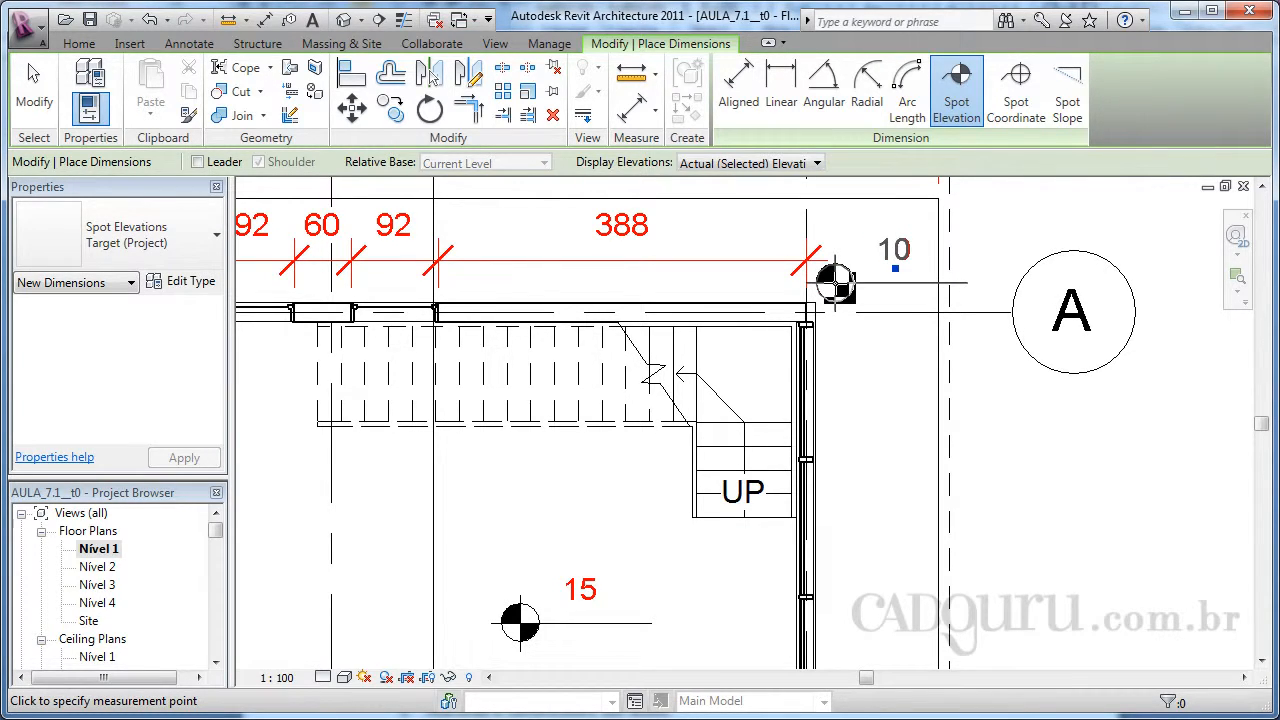
key(Escape)
key(Escape)
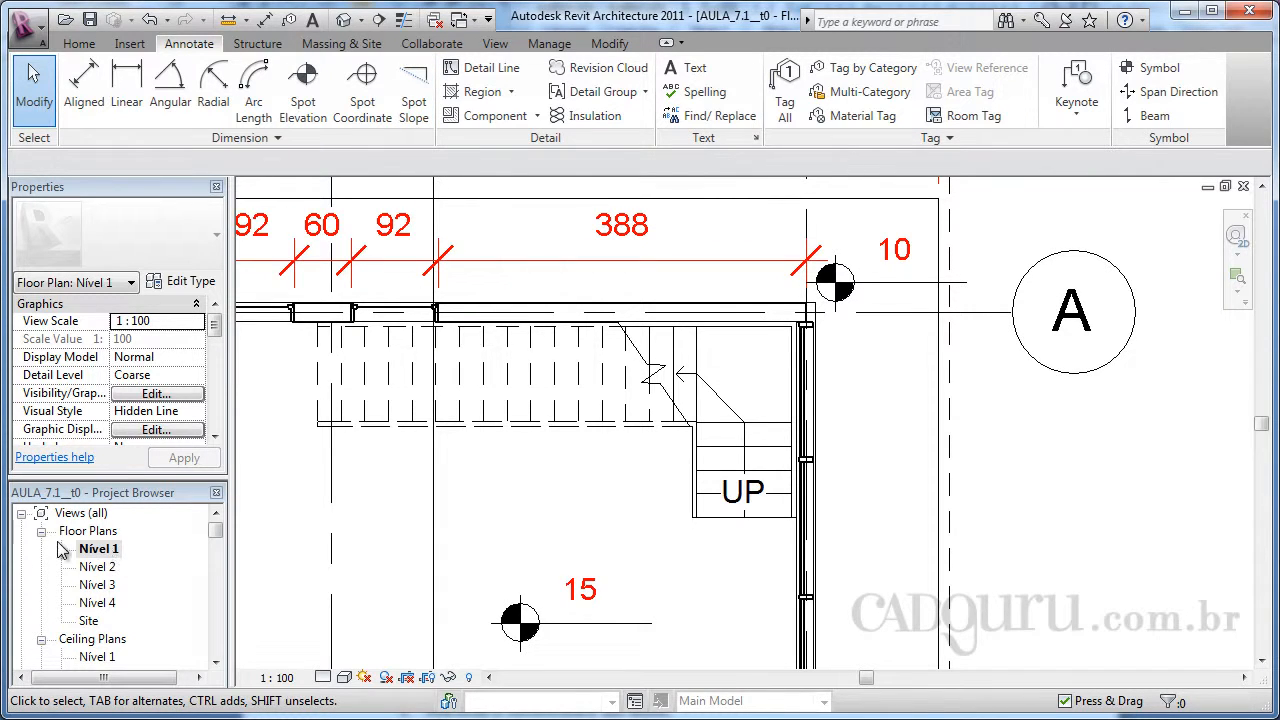
Step: Open the Site floor plan and set its visual style to Hidden Line
click(88, 621)
double_click(89, 621)
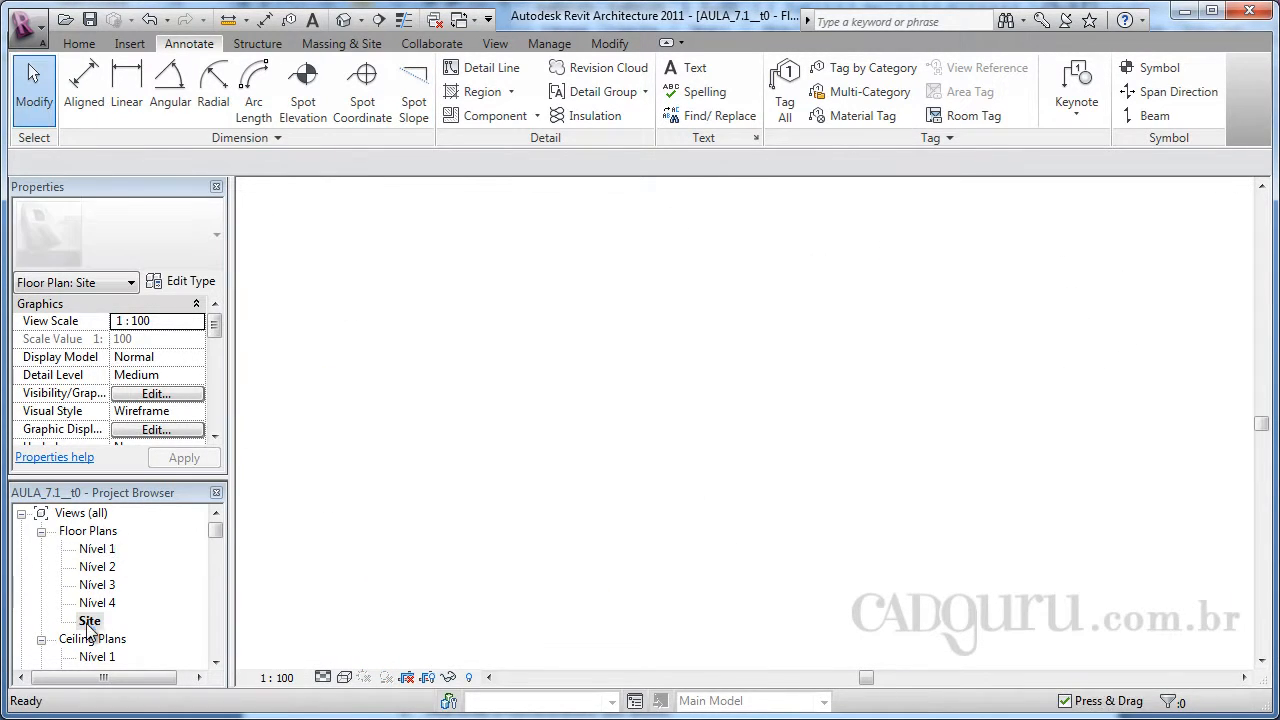
scroll(488, 567, up, 4)
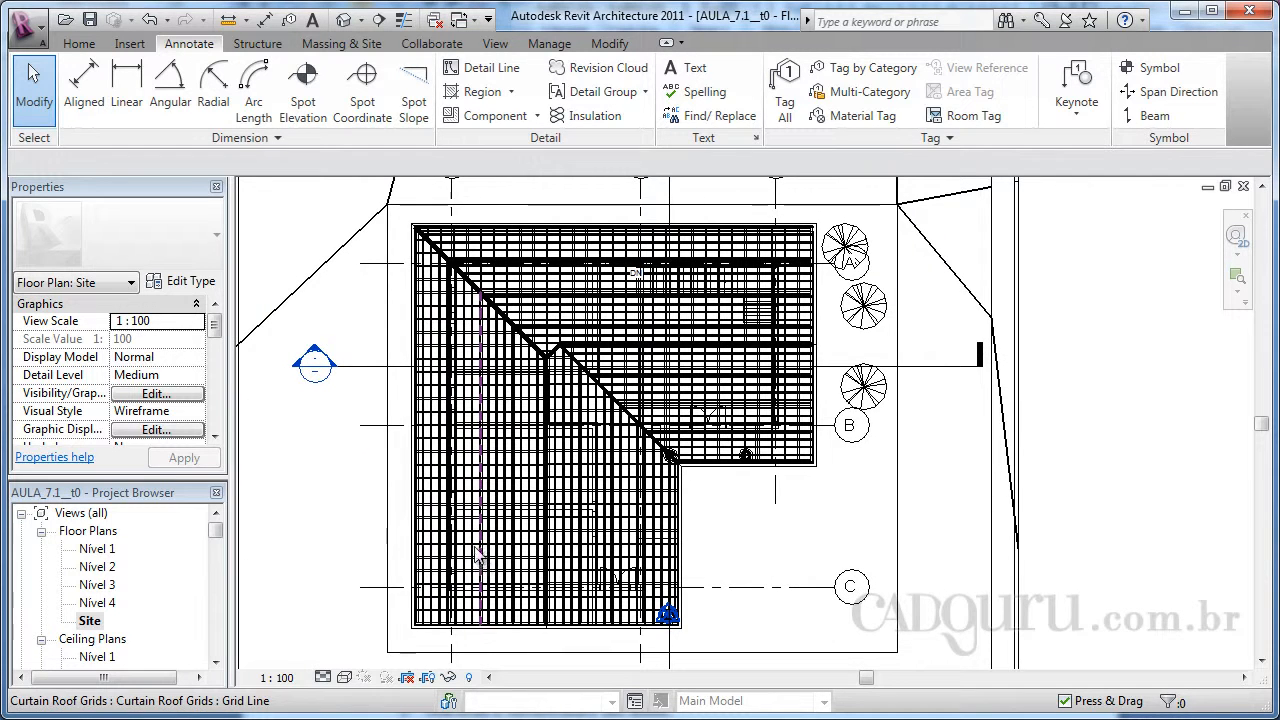
click(345, 678)
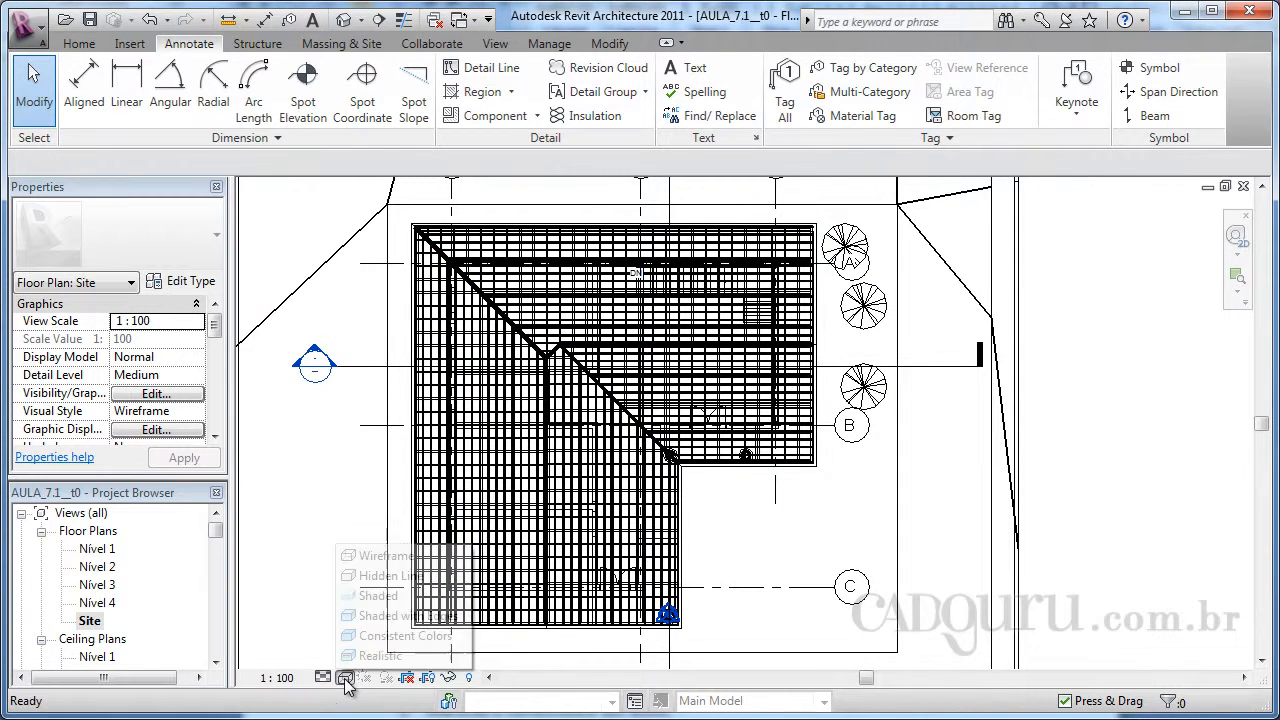
click(372, 578)
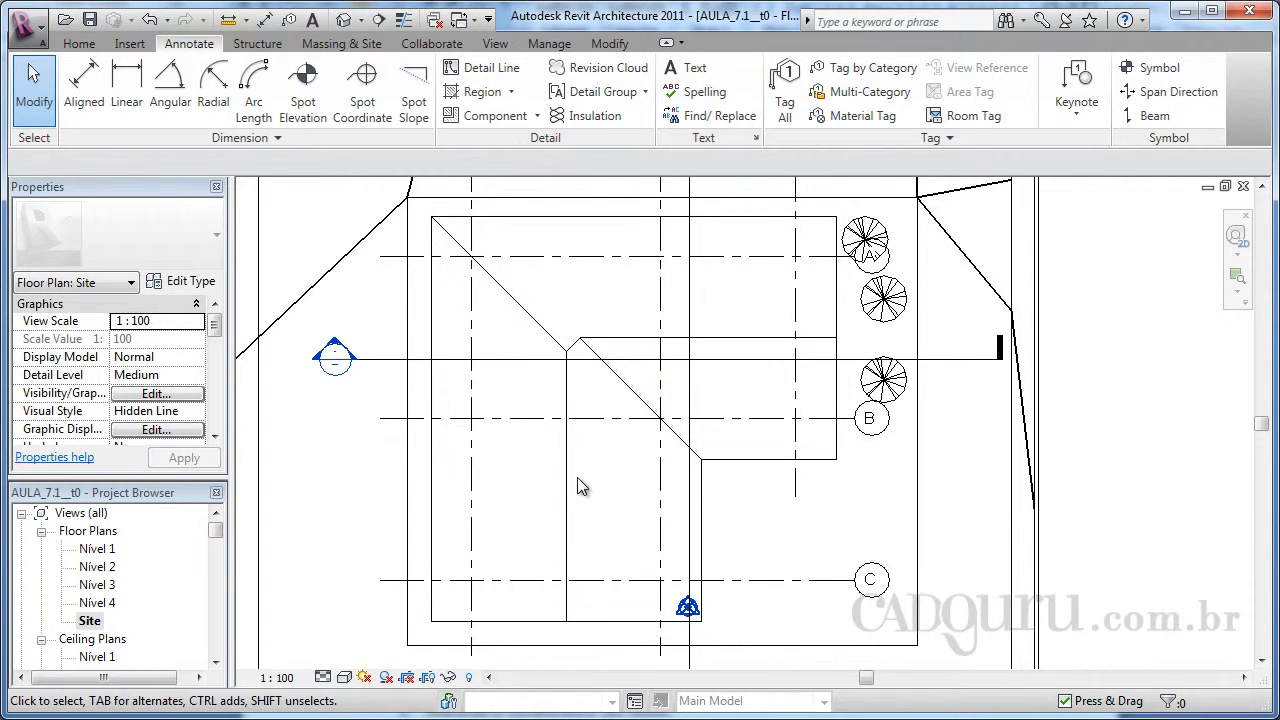
Step: Place a Spot Slope on the roof face just east of the vertical ridge, between grids B and C
click(413, 112)
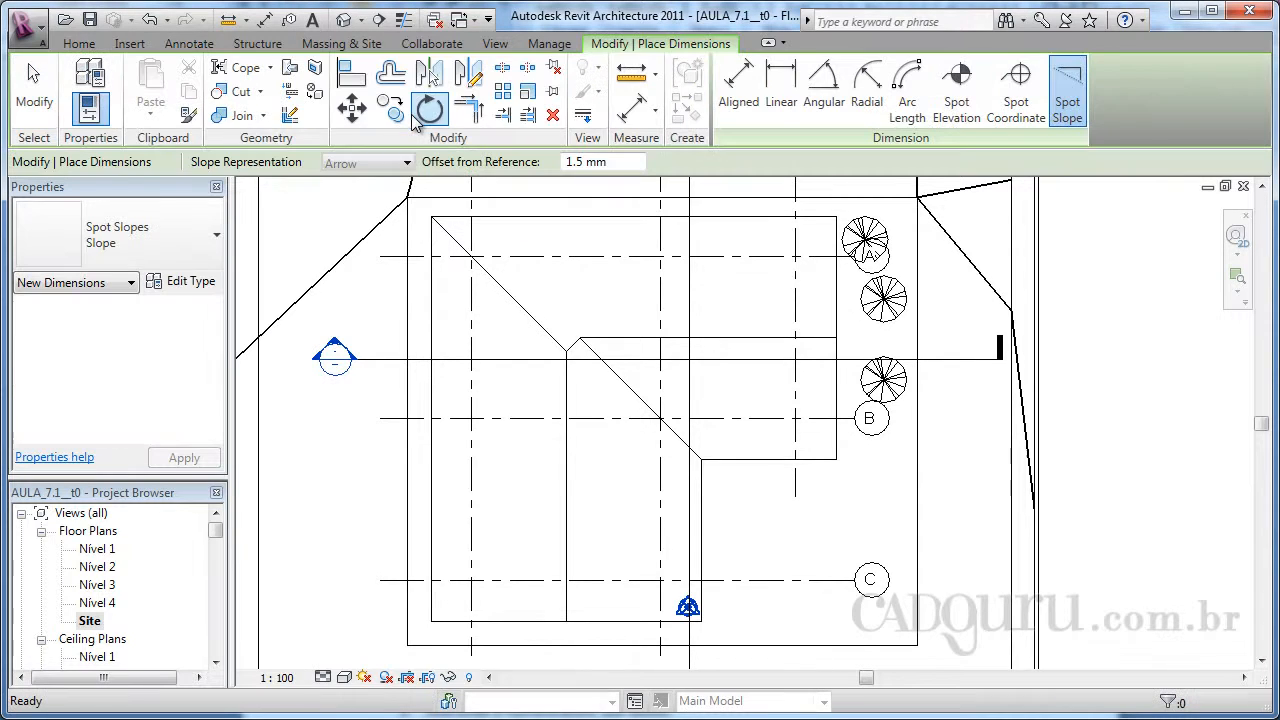
click(600, 505)
scroll(618, 516, up, 3)
scroll(624, 521, up, 2)
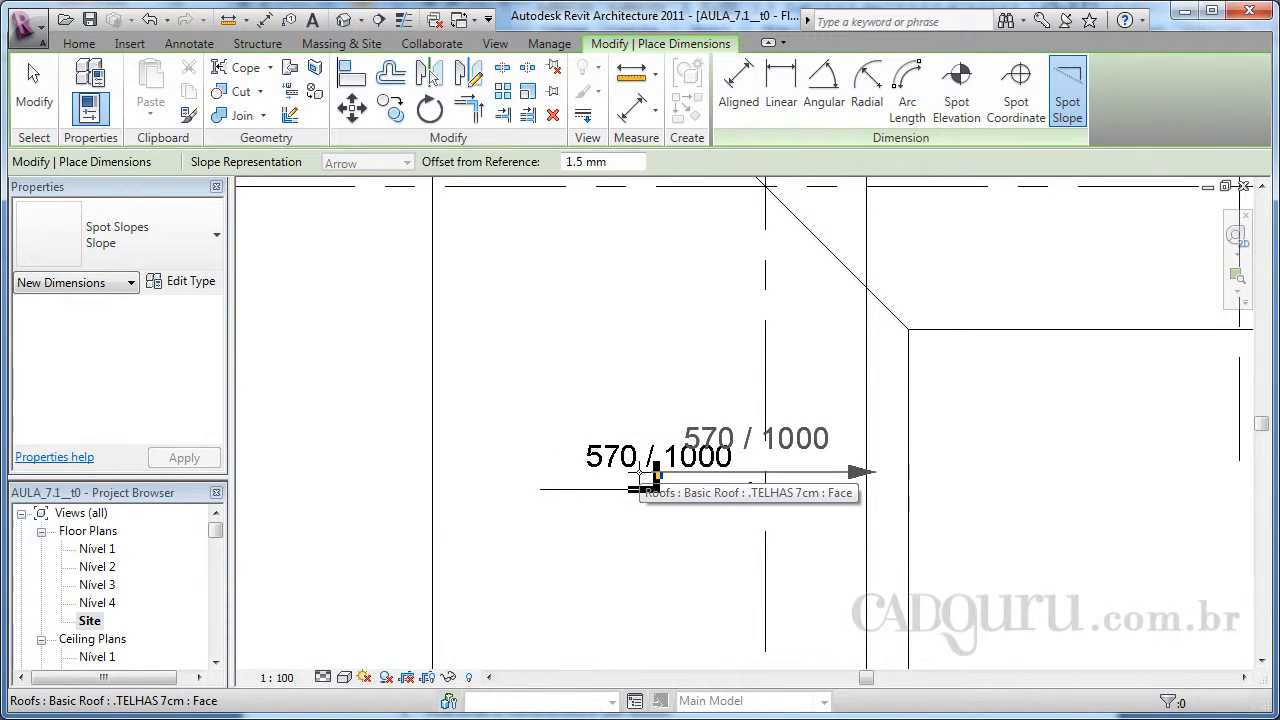
Step: Set the units format of the Slope spot slope type to use the project settings
click(183, 283)
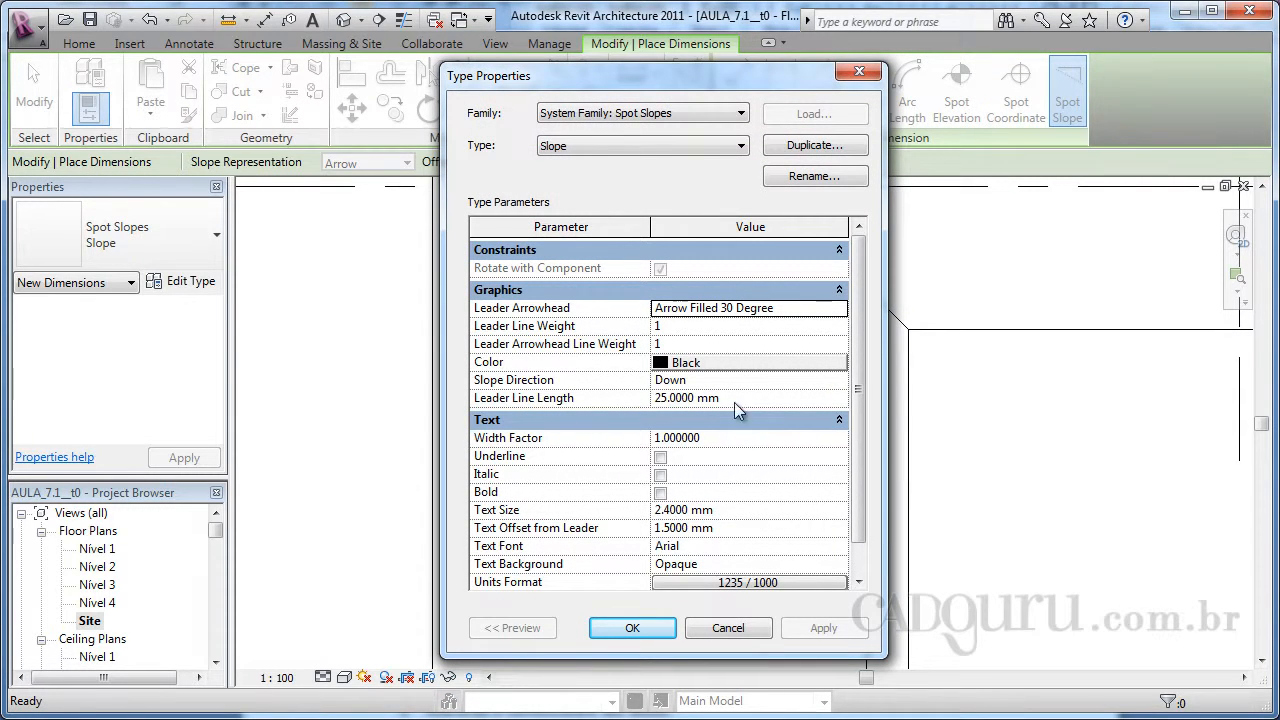
drag(857, 388, 854, 417)
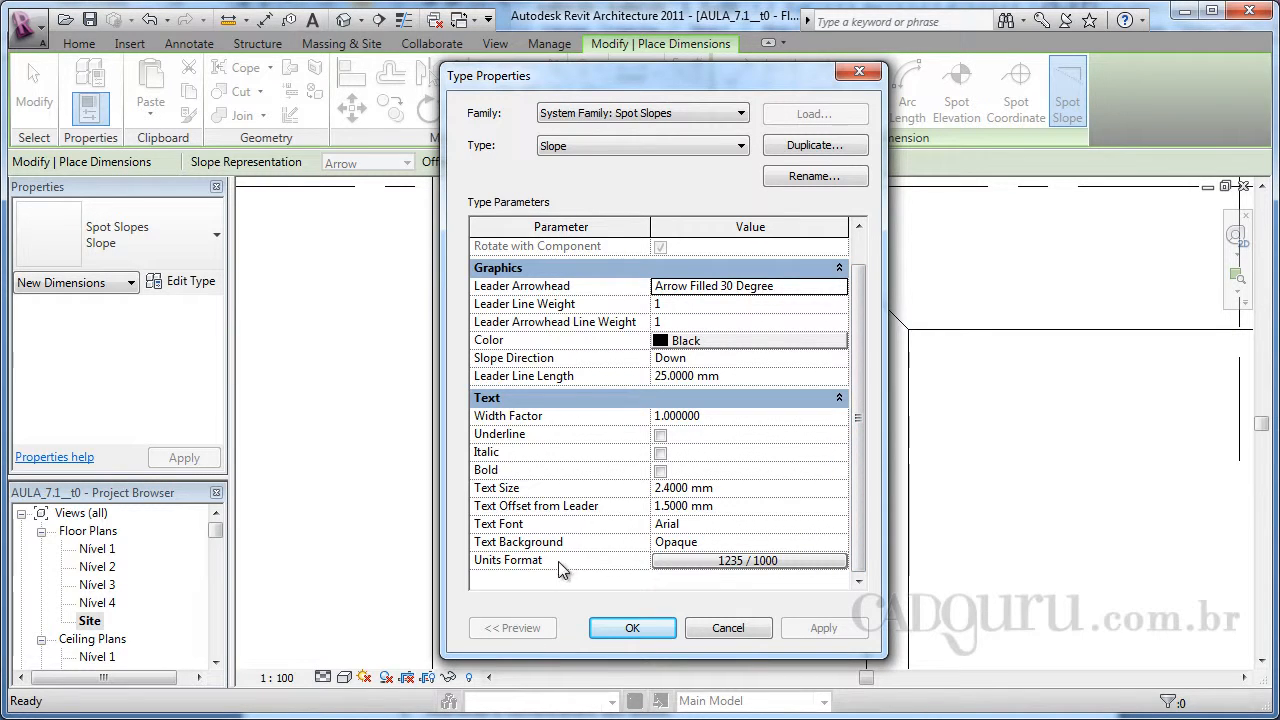
click(722, 568)
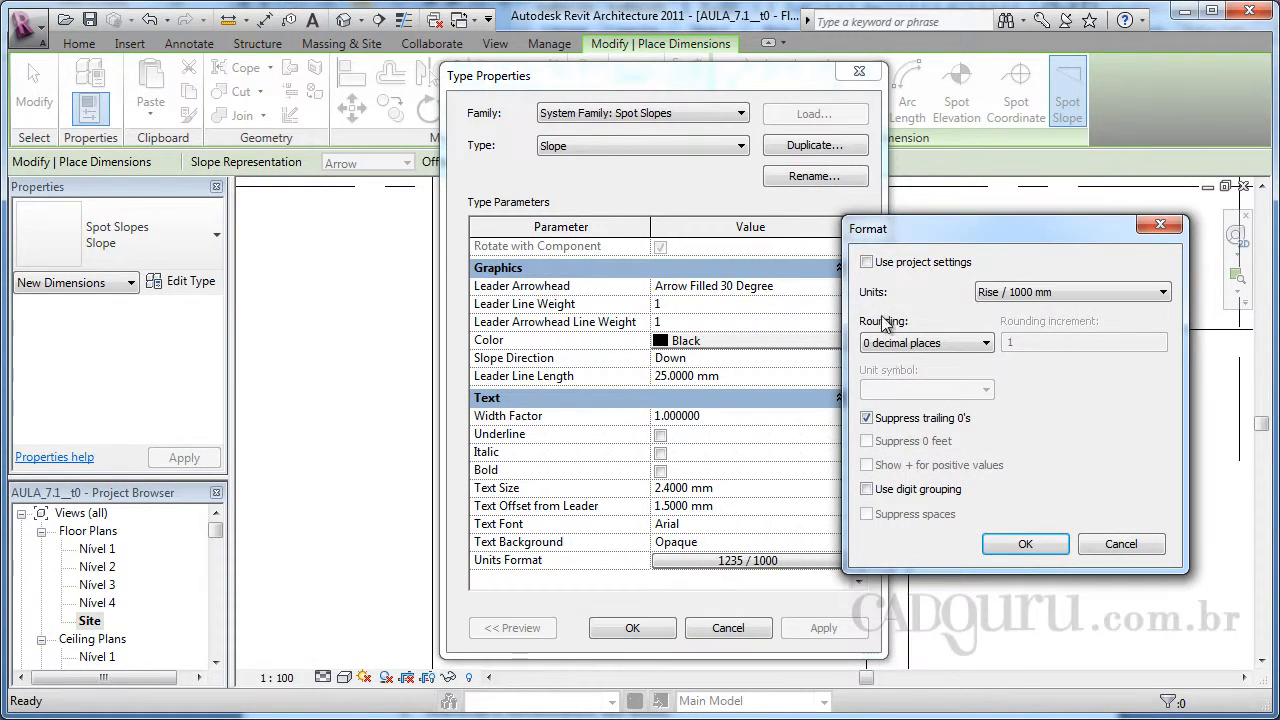
drag(875, 242, 864, 256)
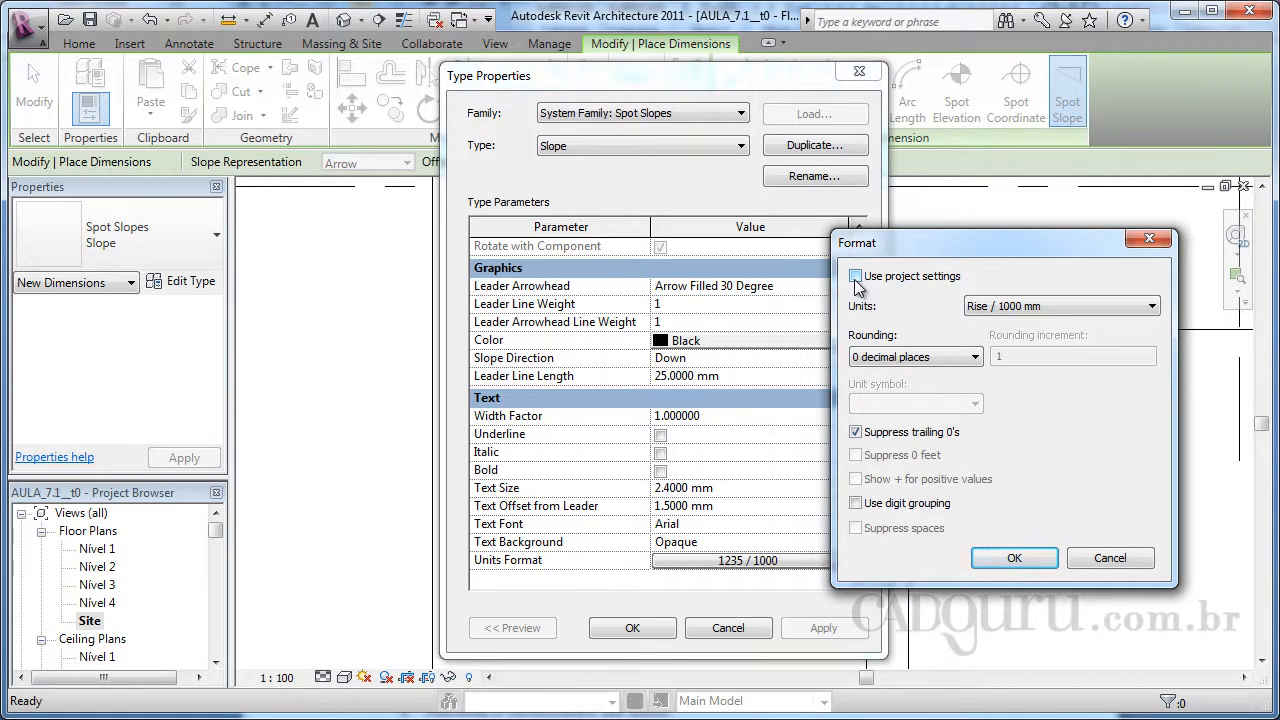
click(856, 276)
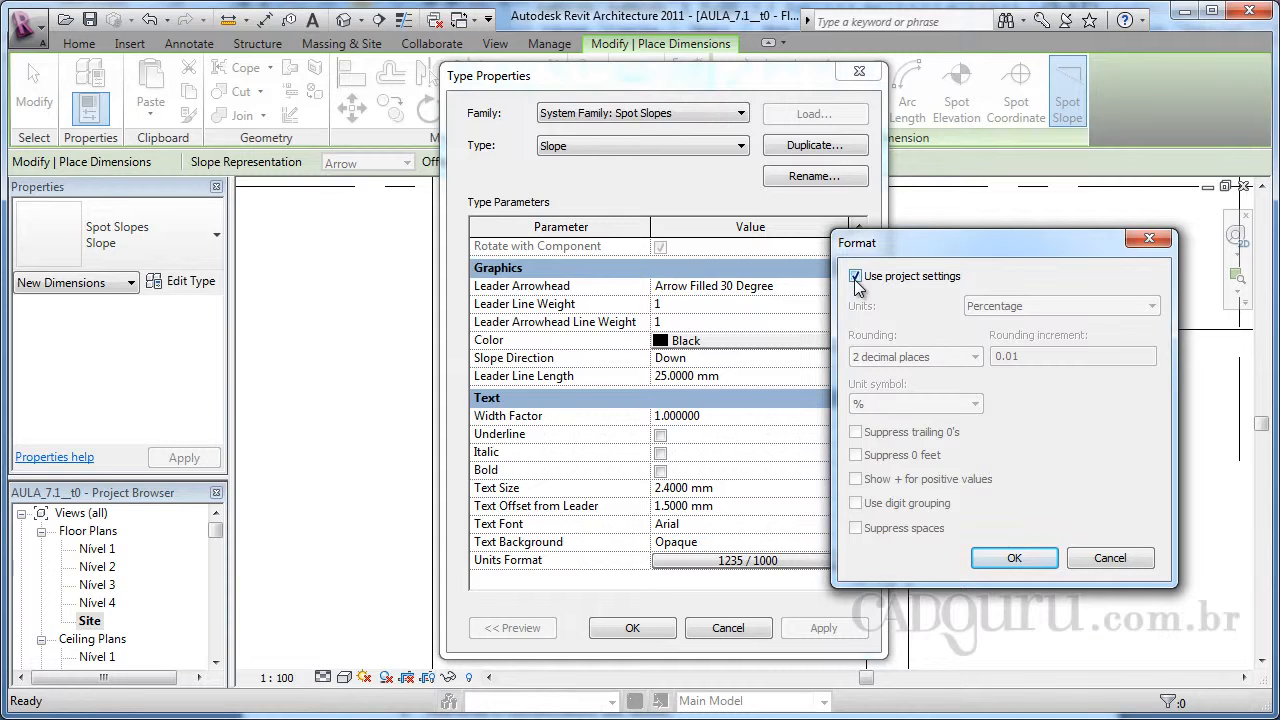
click(1014, 558)
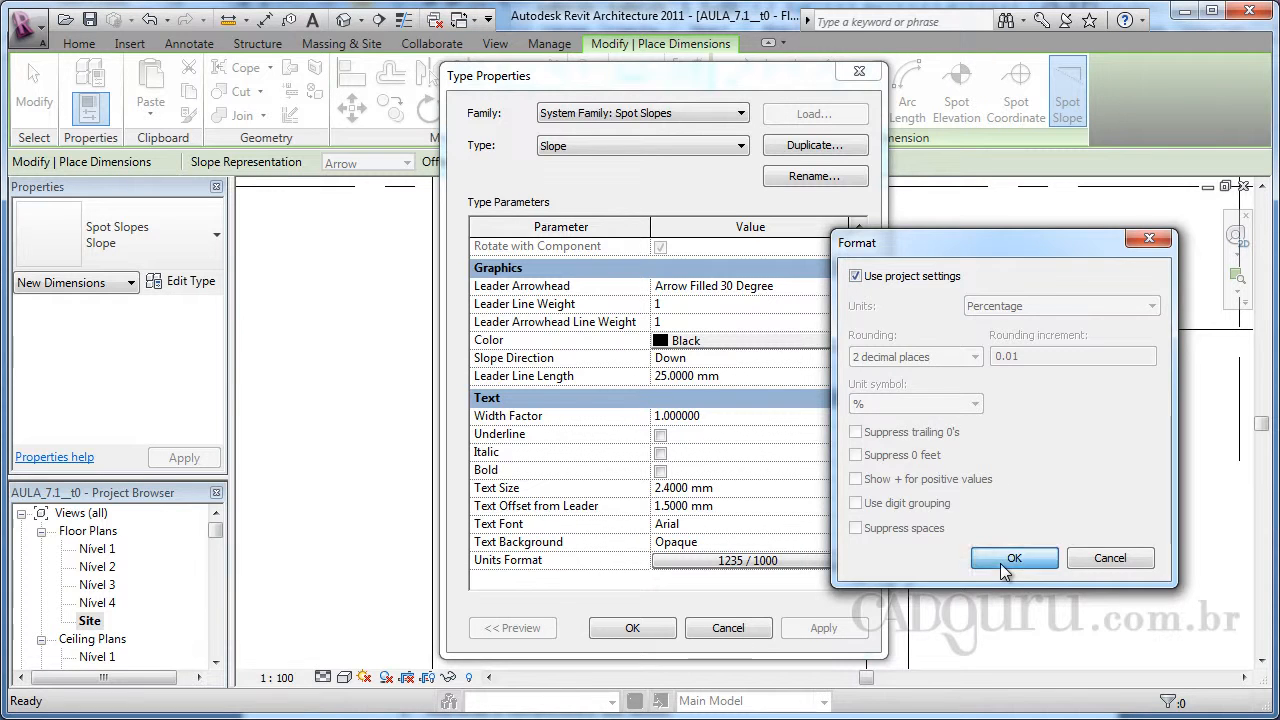
click(632, 628)
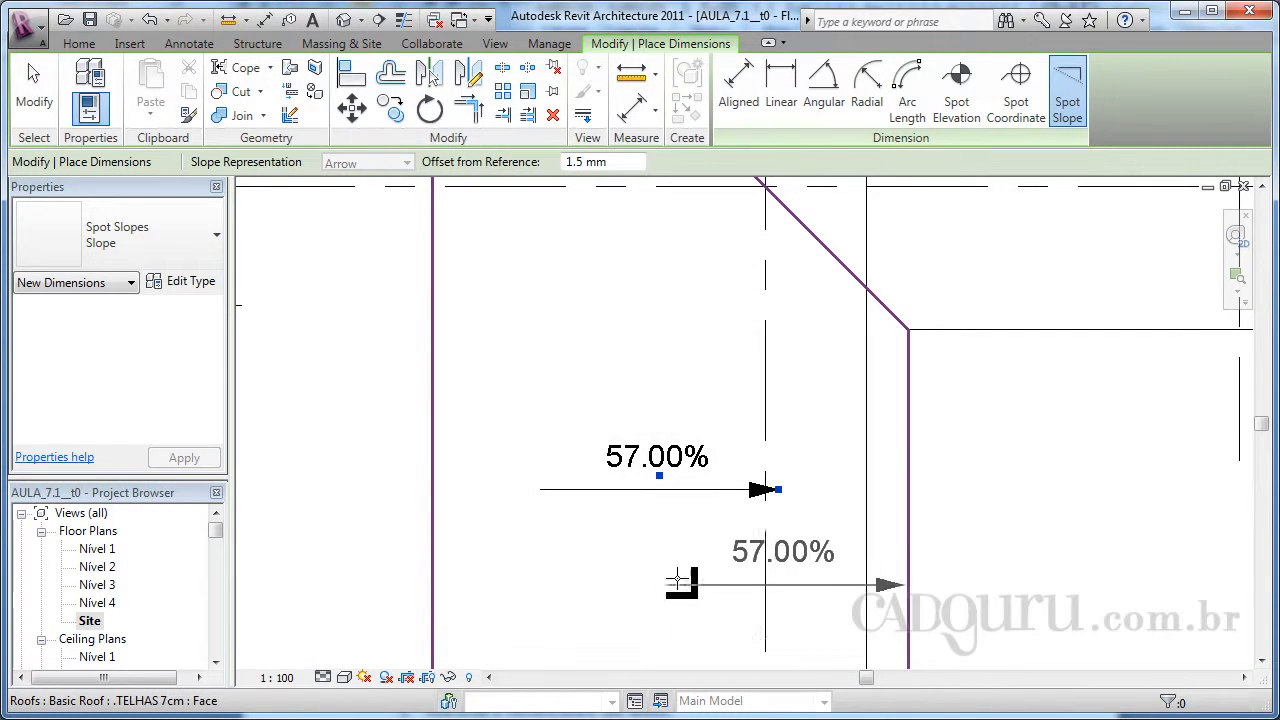
Step: Place a Spot Slope on the opposite roof face, west of the vertical ridge between grids B and C
scroll(629, 578, down, 3)
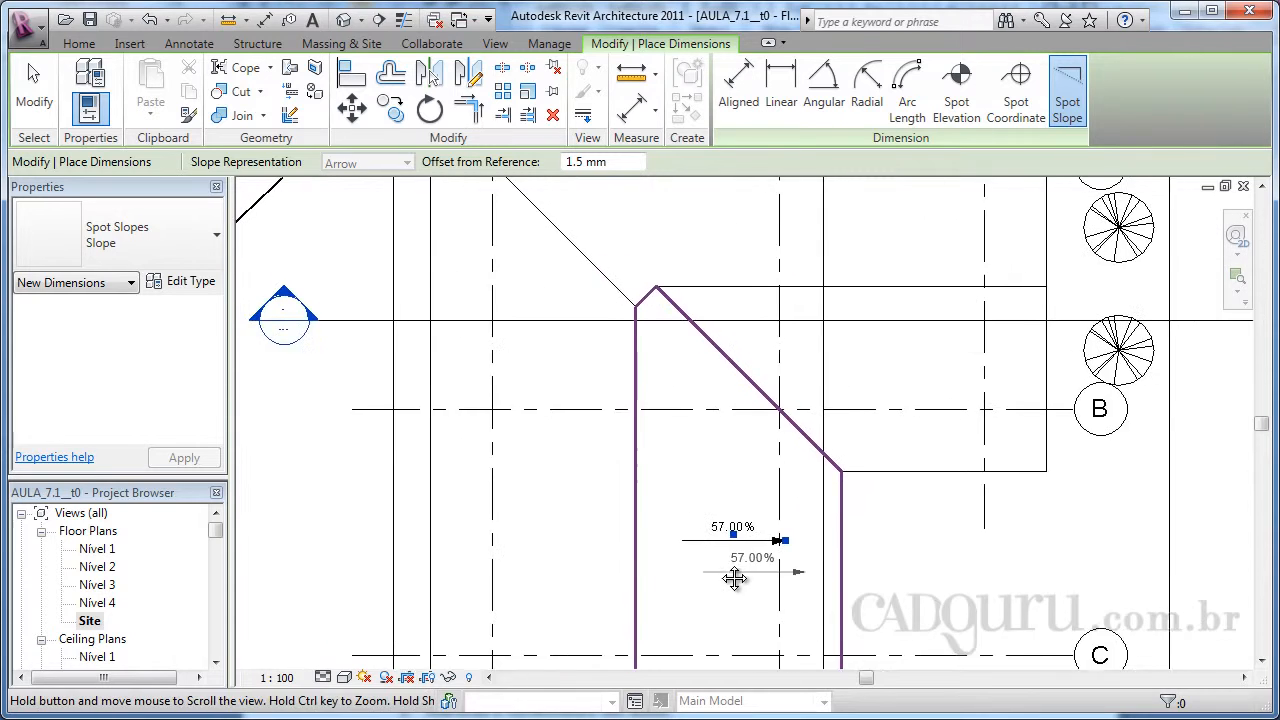
click(588, 539)
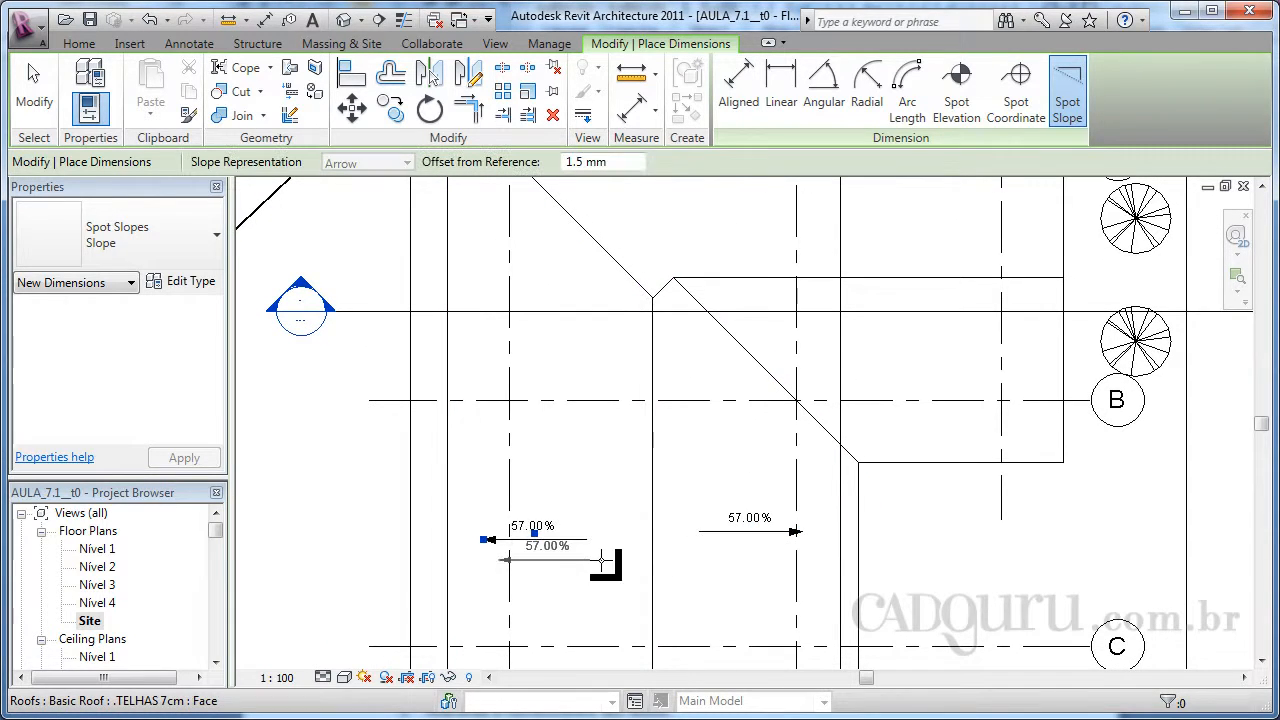